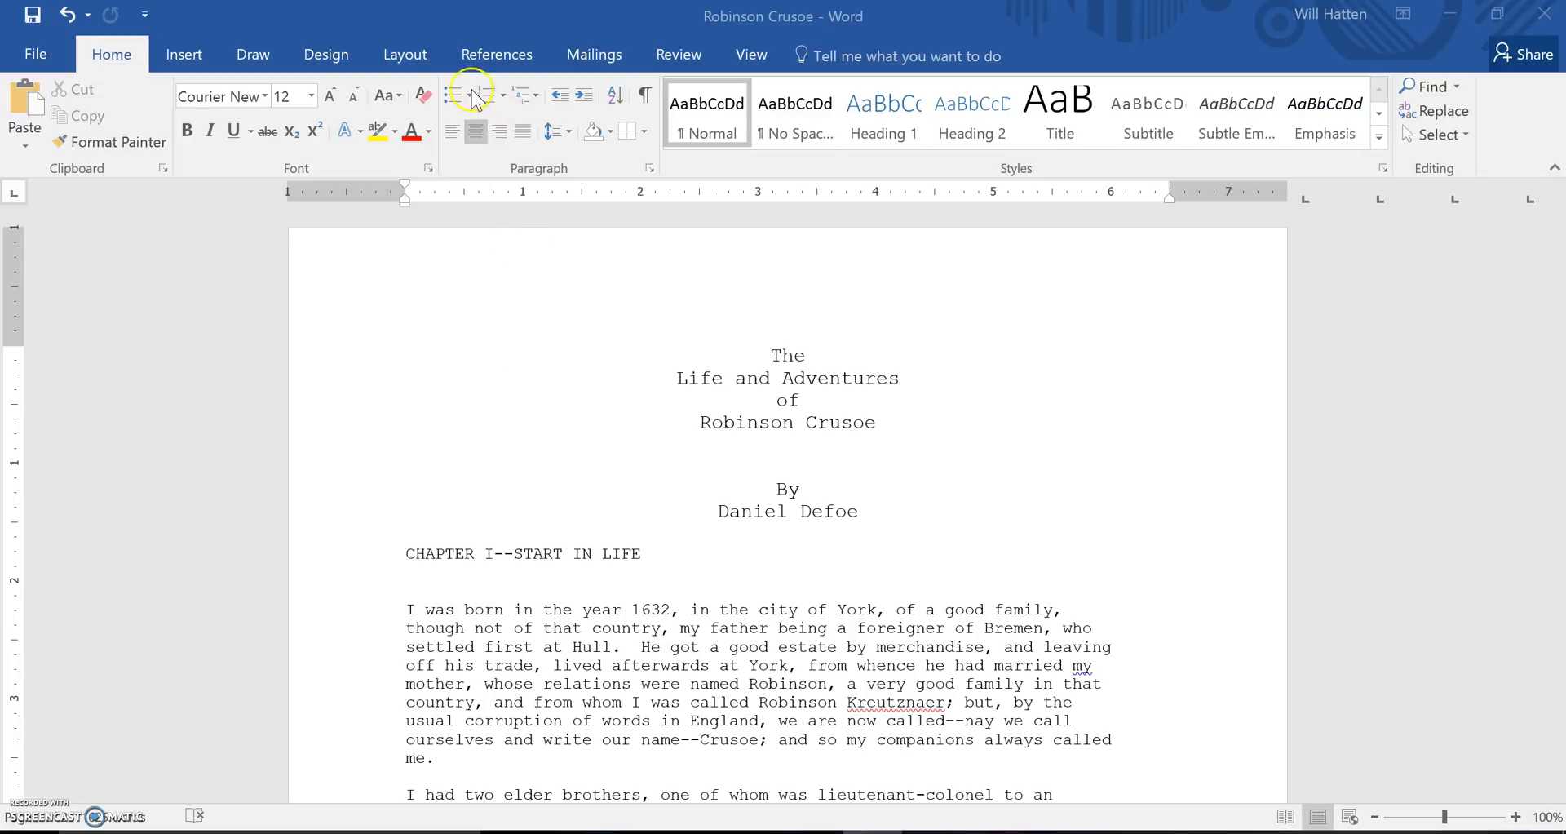
Step: Apply the Narrow margin preset, 0.5" on every side, to the document
left_click(414, 51)
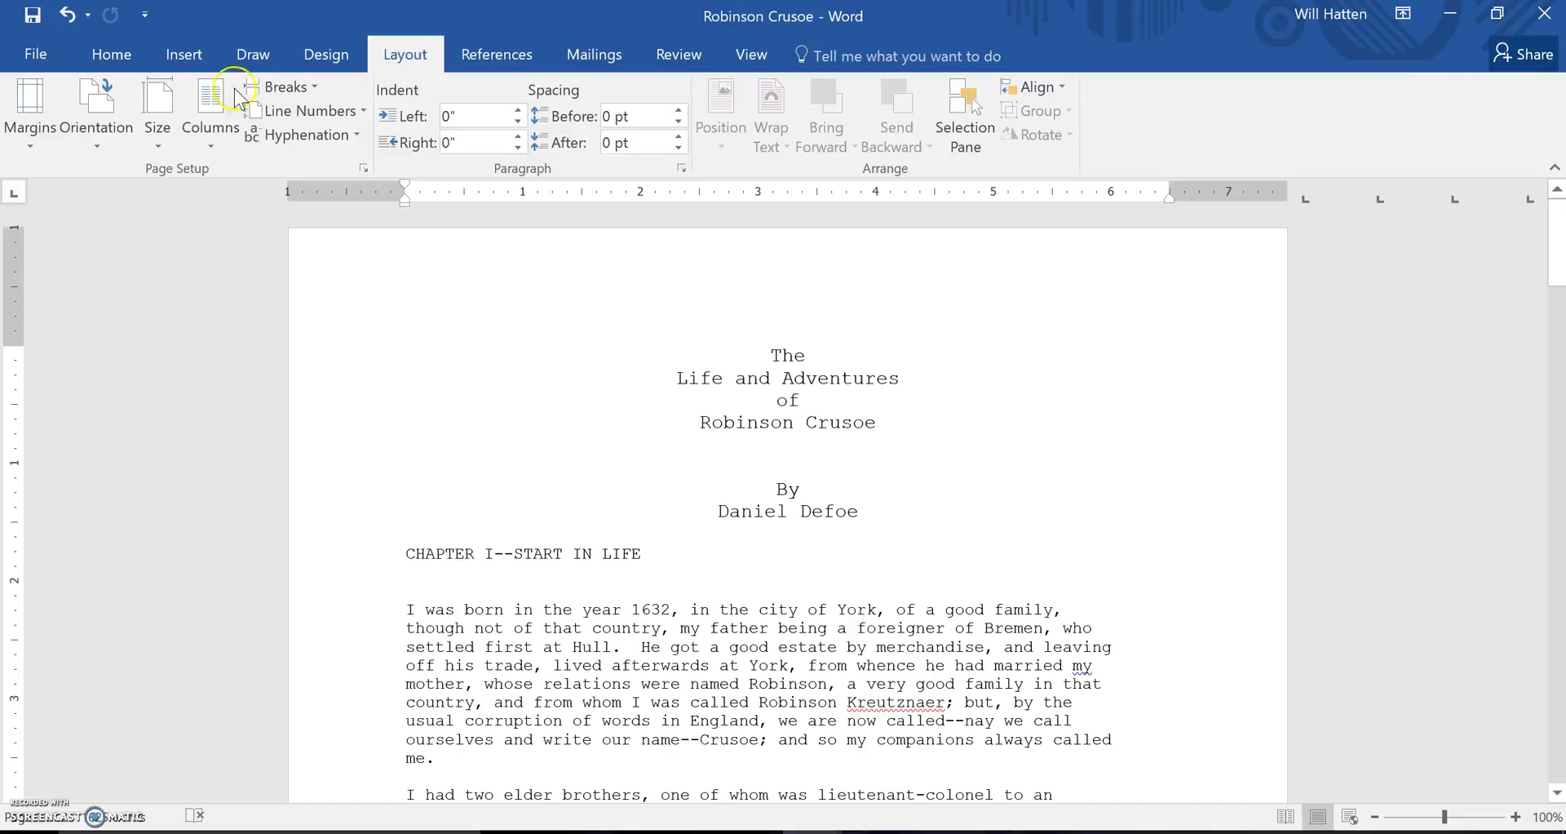
left_click(31, 149)
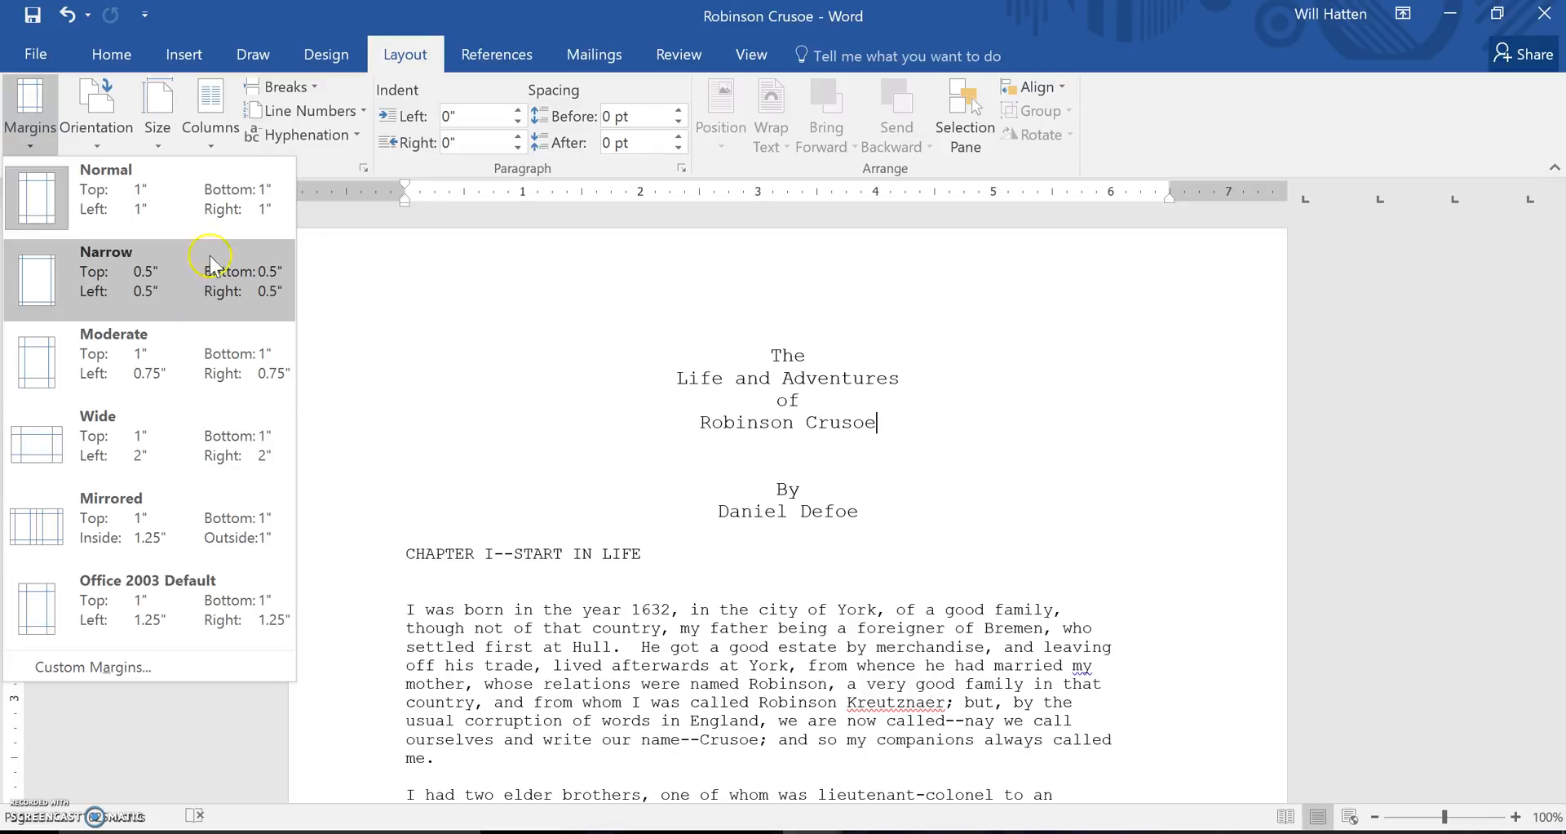
left_click(184, 238)
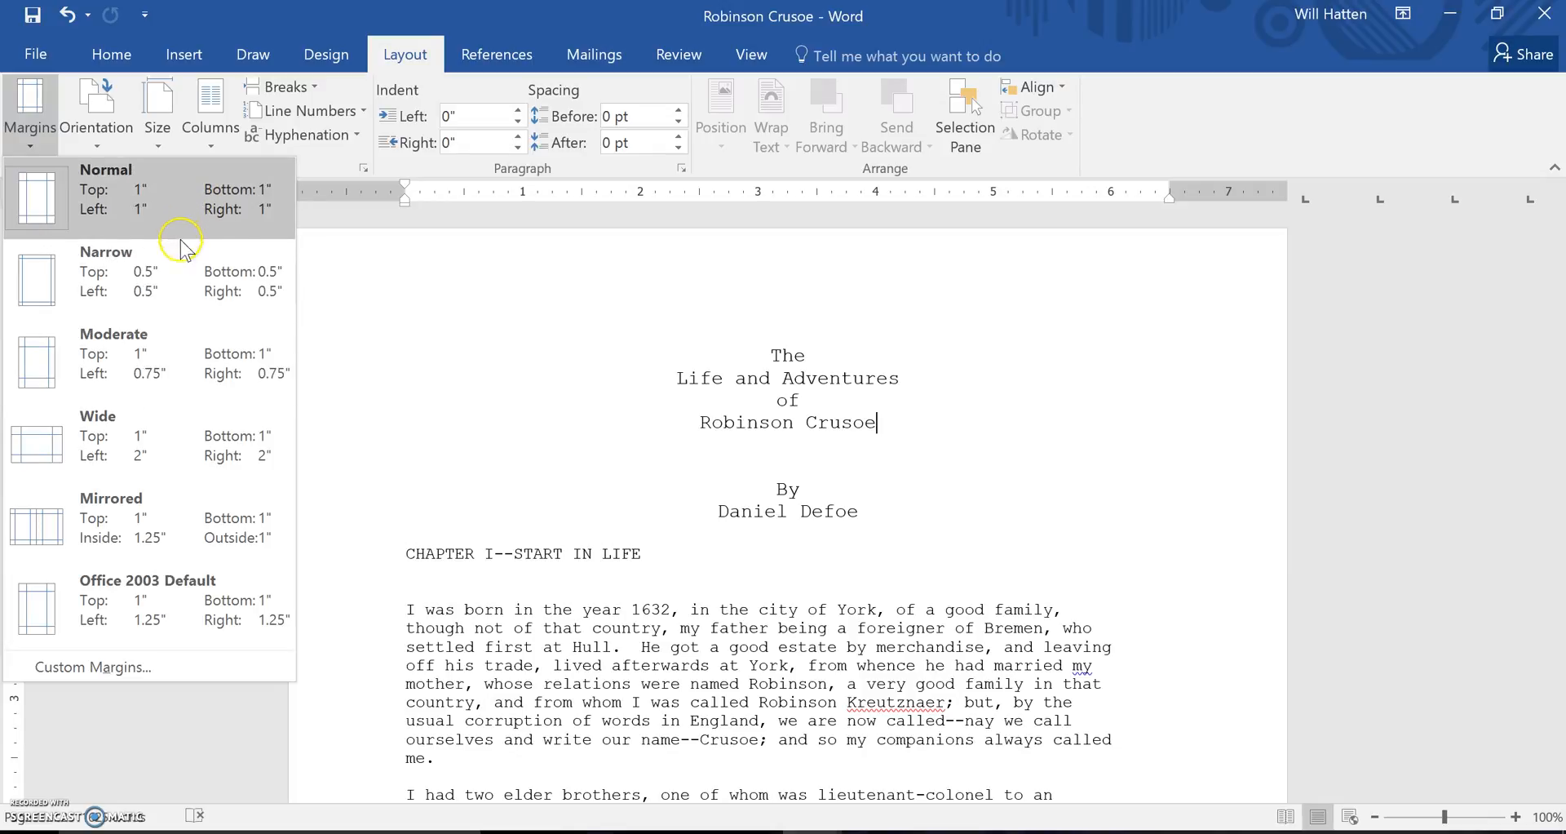
left_click(179, 287)
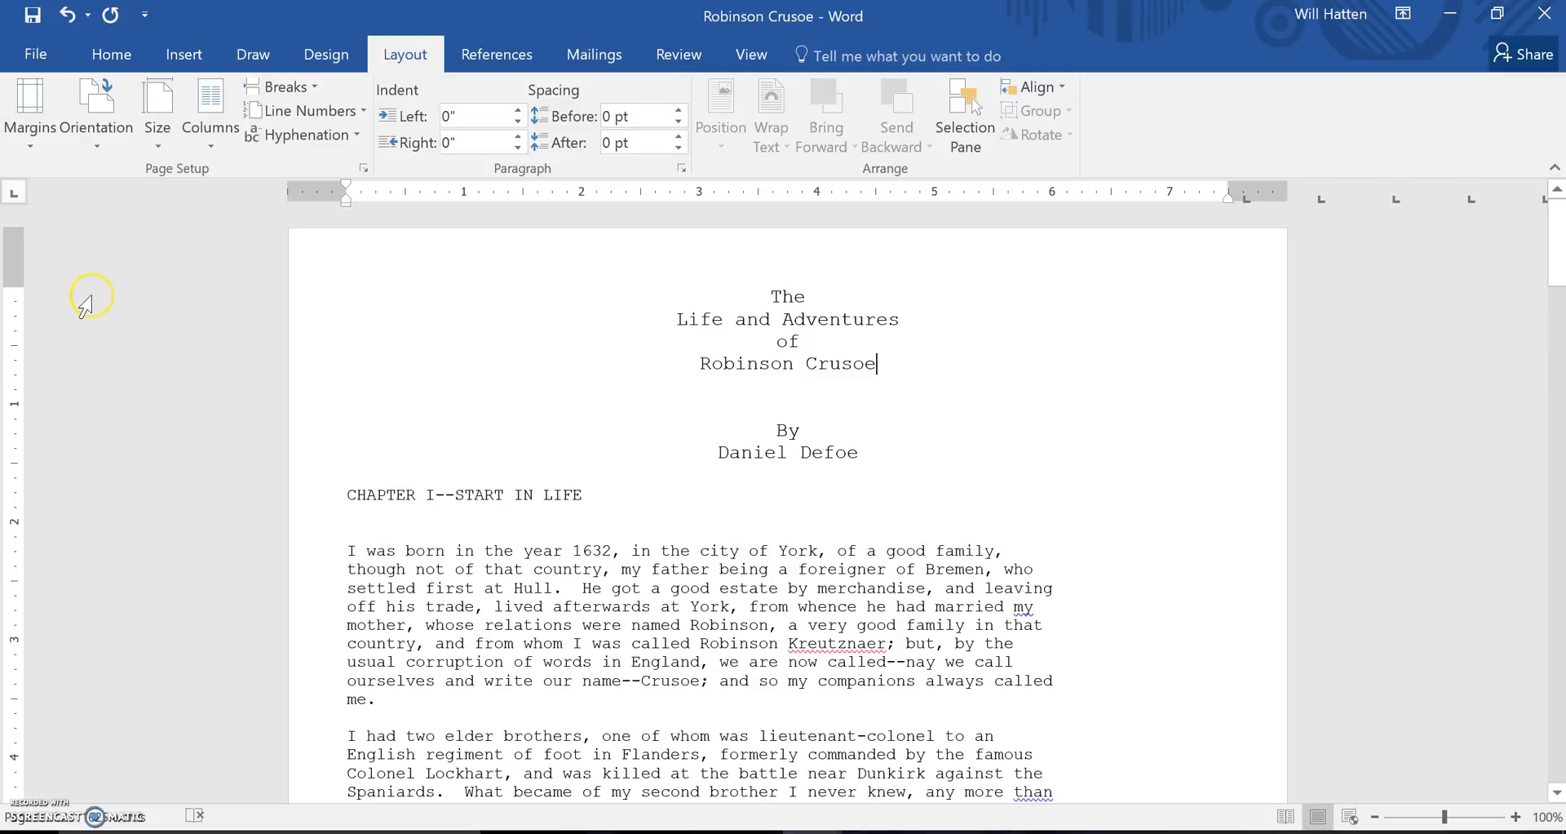
Step: Open the custom margin settings and set the bottom, right and left margins to 1" each
left_click(34, 153)
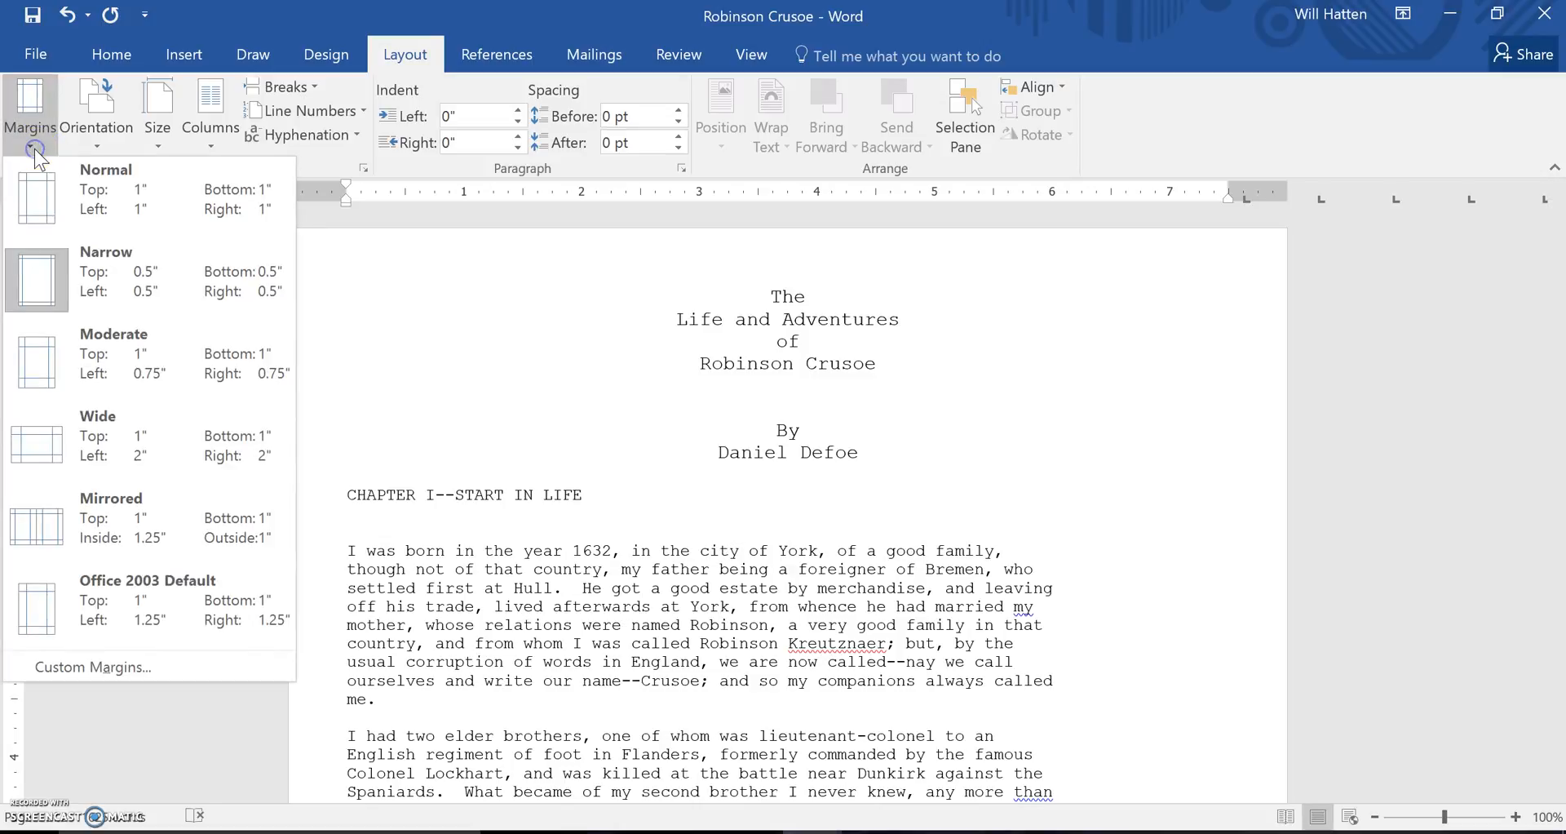
left_click(93, 667)
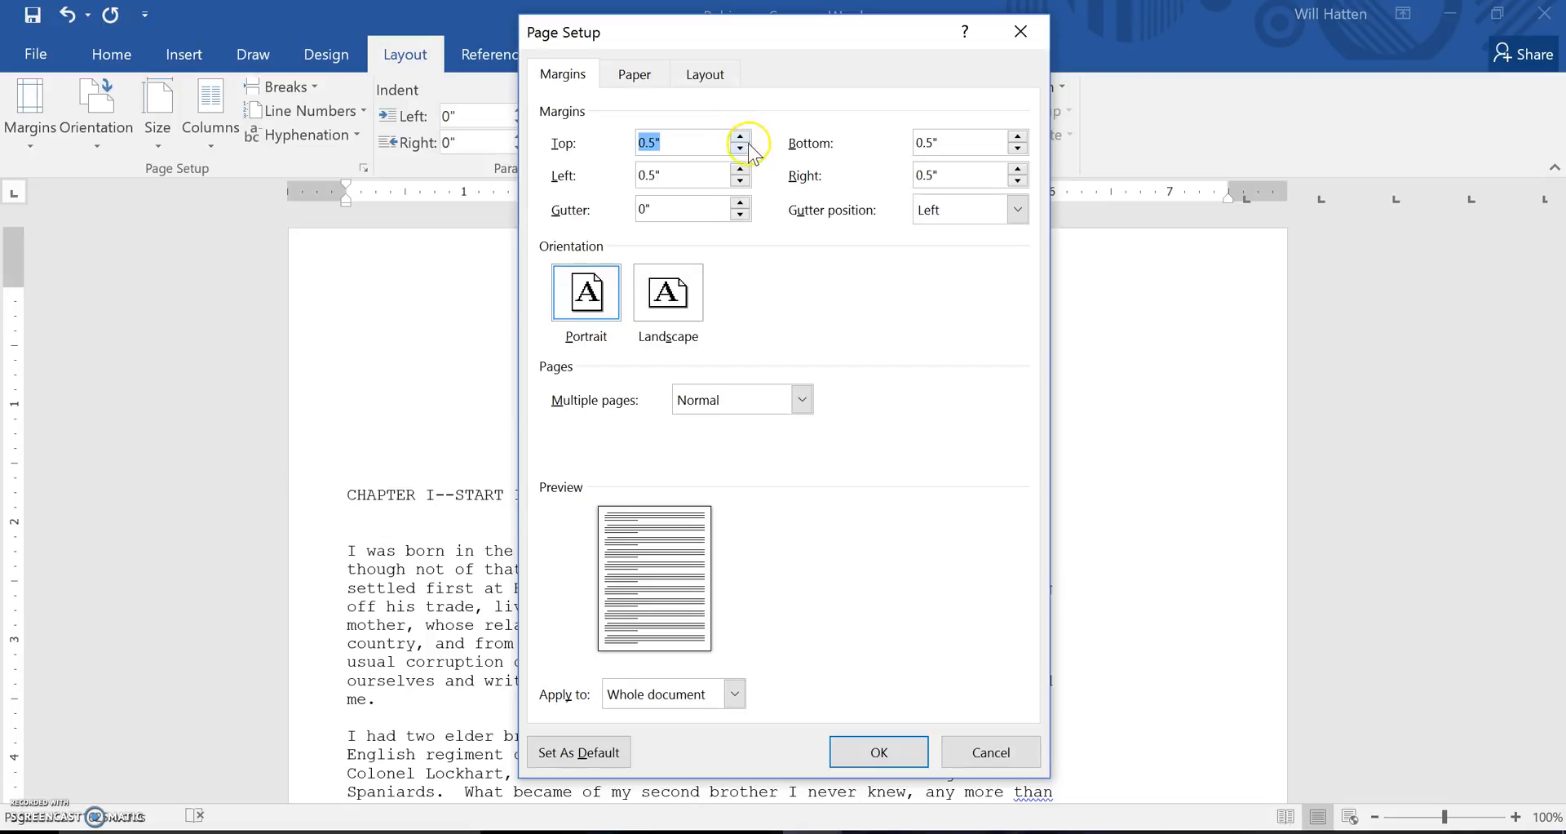
left_click(1018, 135)
left_click(1017, 135)
left_click(1018, 136)
left_click(1017, 135)
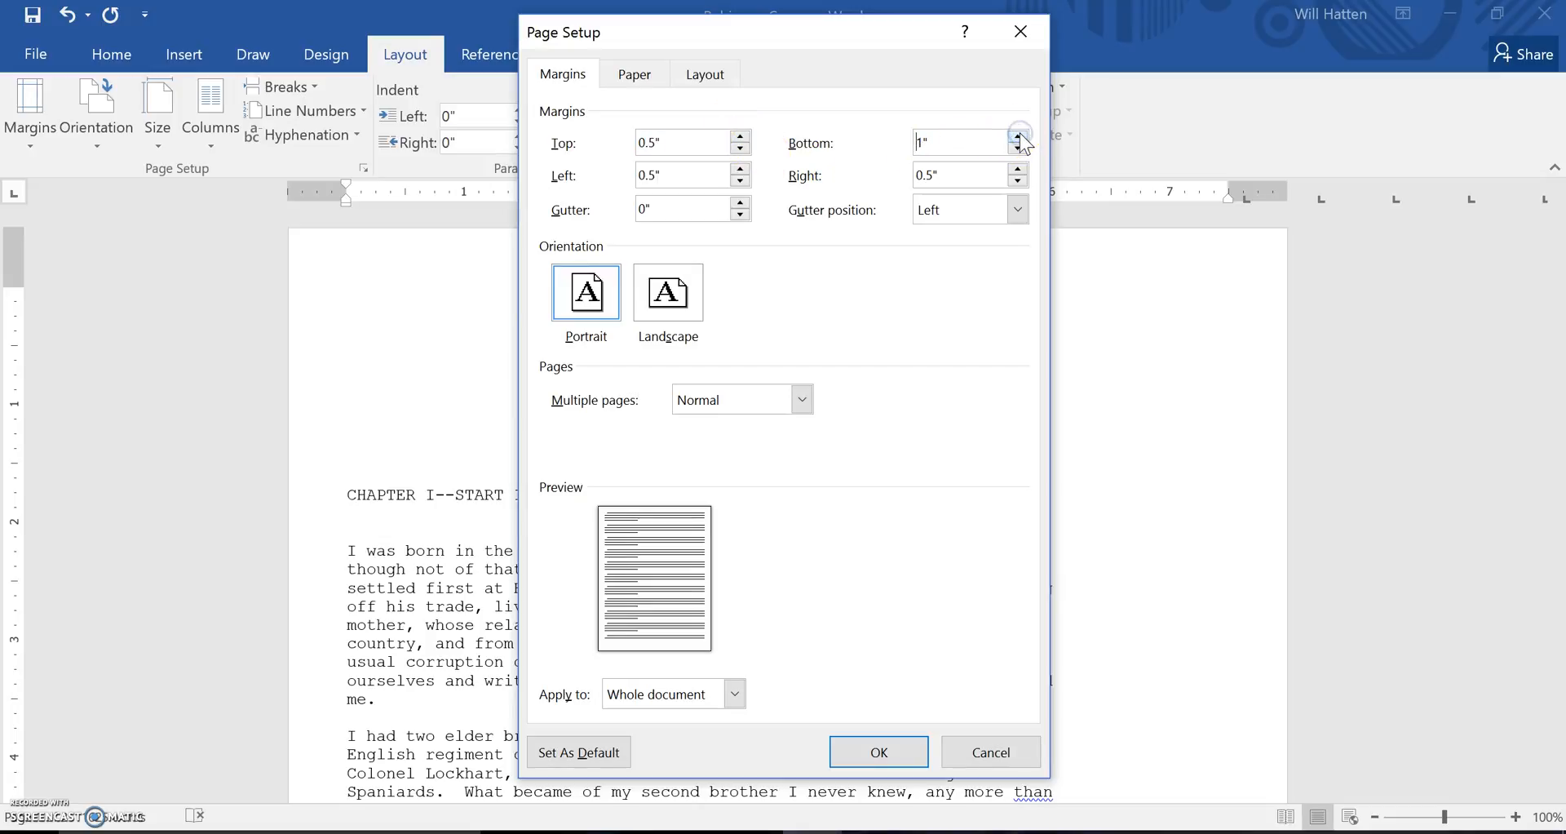
left_click(1018, 181)
left_click(740, 168)
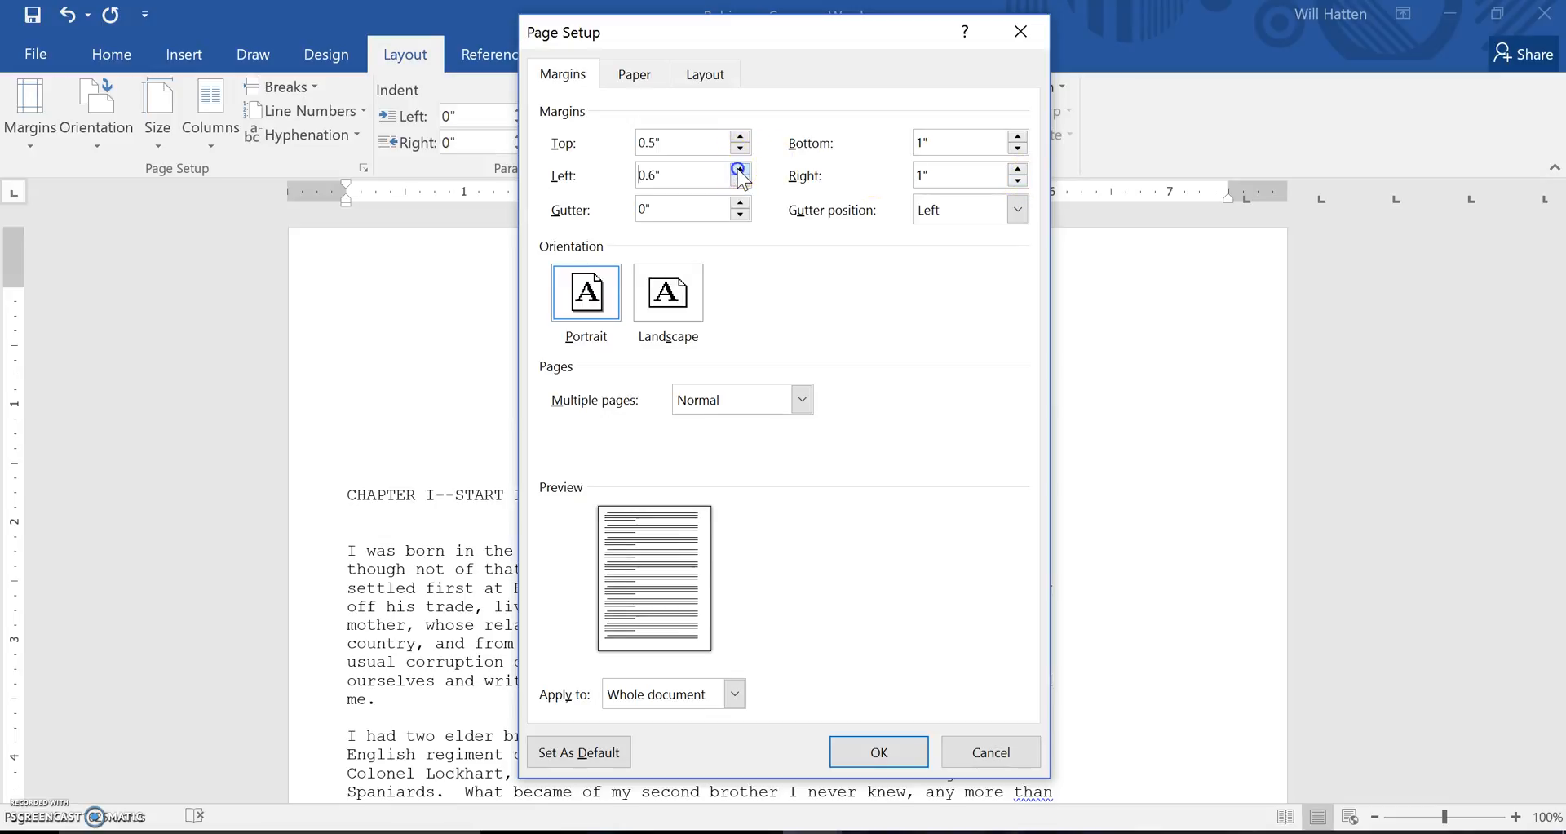
Step: Set the top margin to 2" and apply the custom margins to the whole document
left_click(740, 137)
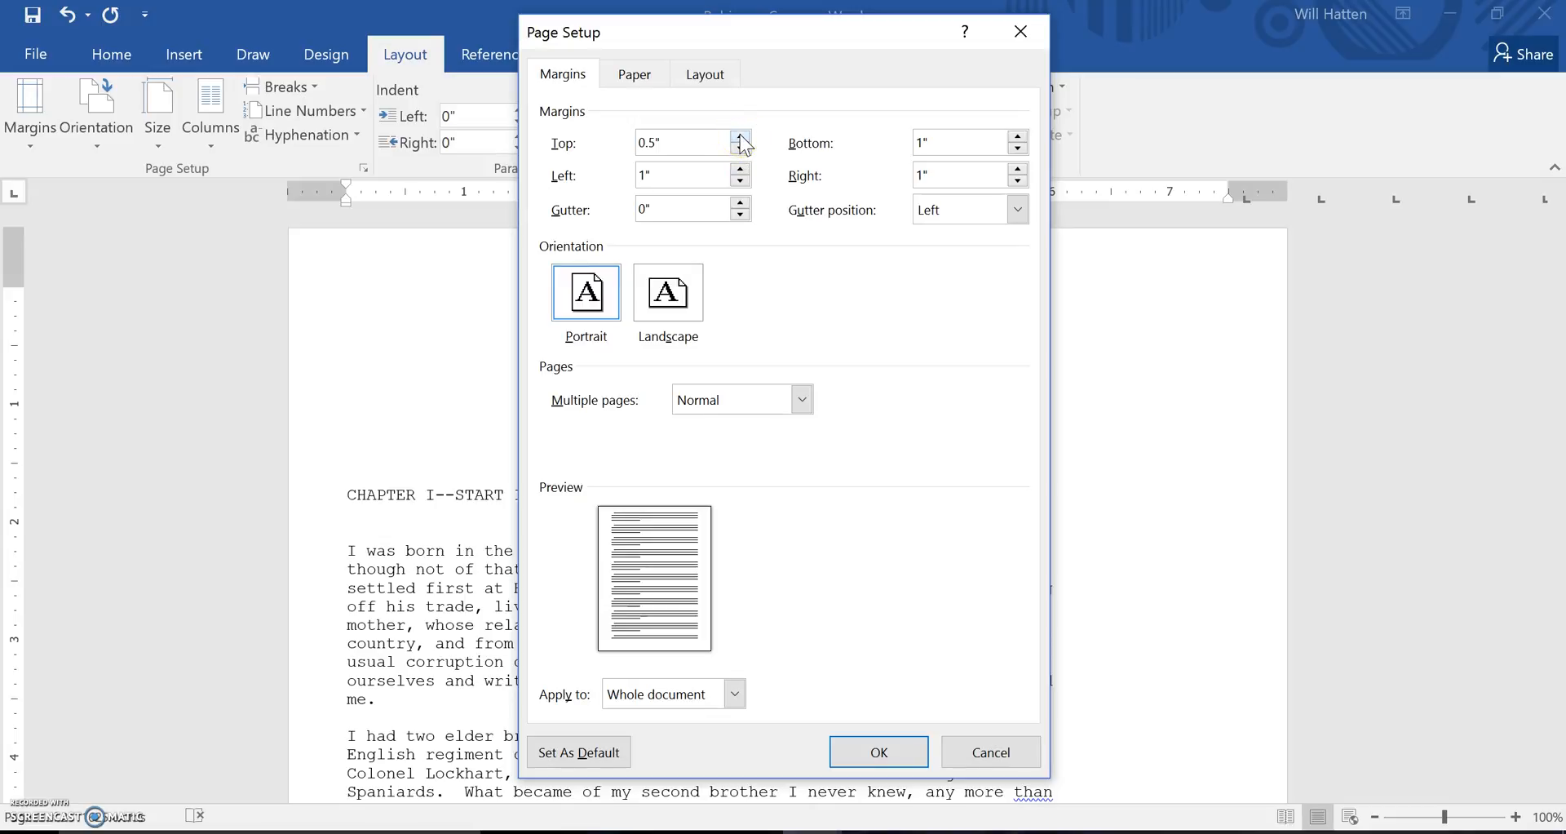
left_click(740, 137)
left_click(740, 137)
left_click(740, 137)
left_click(740, 137)
left_click(739, 137)
left_click(740, 137)
left_click(740, 137)
left_click(740, 137)
left_click(739, 138)
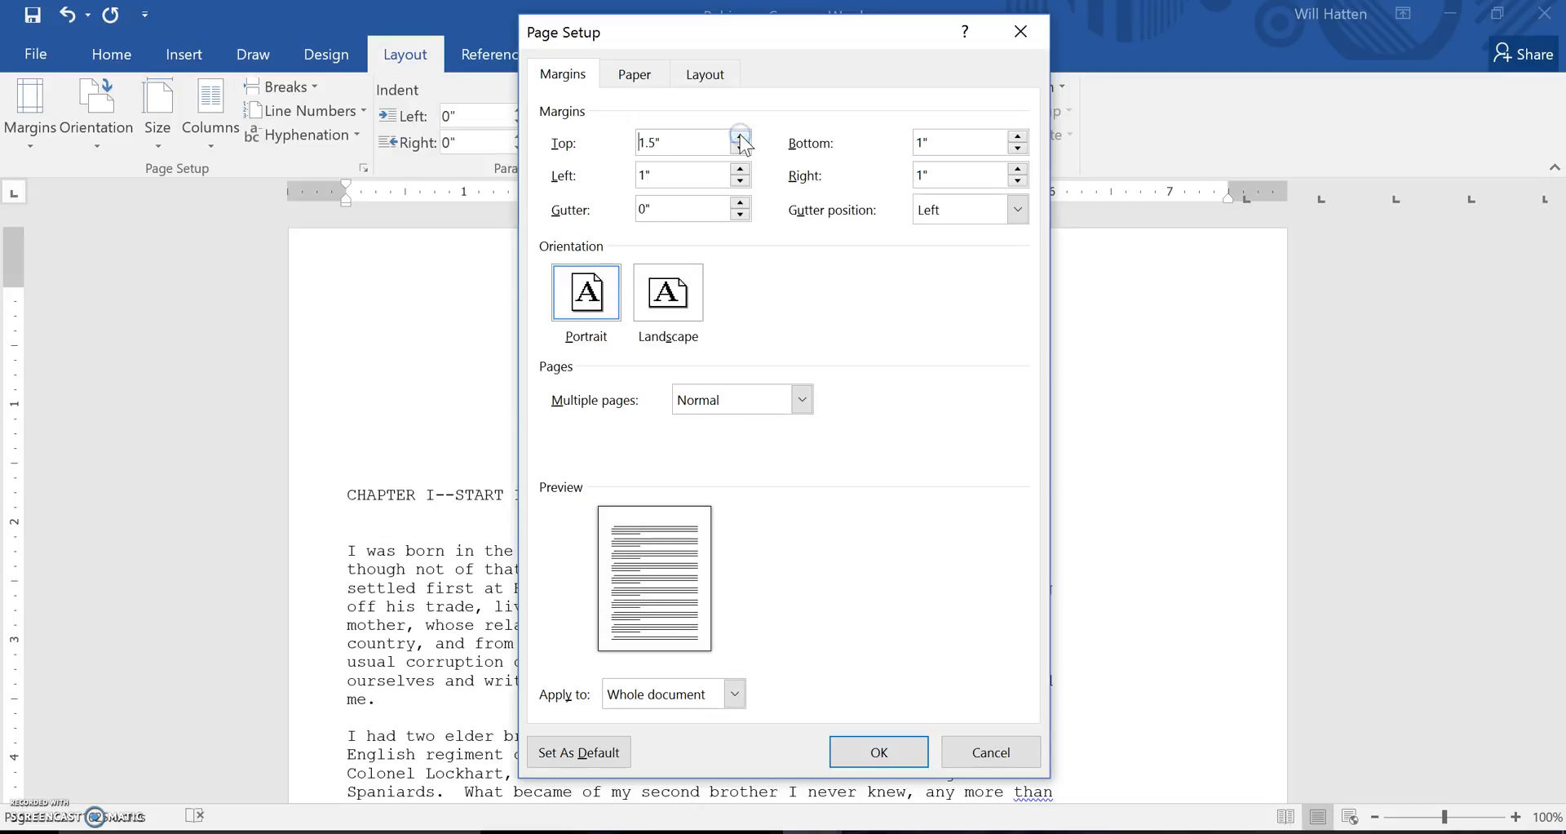
left_click(740, 137)
left_click(740, 137)
left_click(740, 137)
left_click(740, 137)
left_click(740, 137)
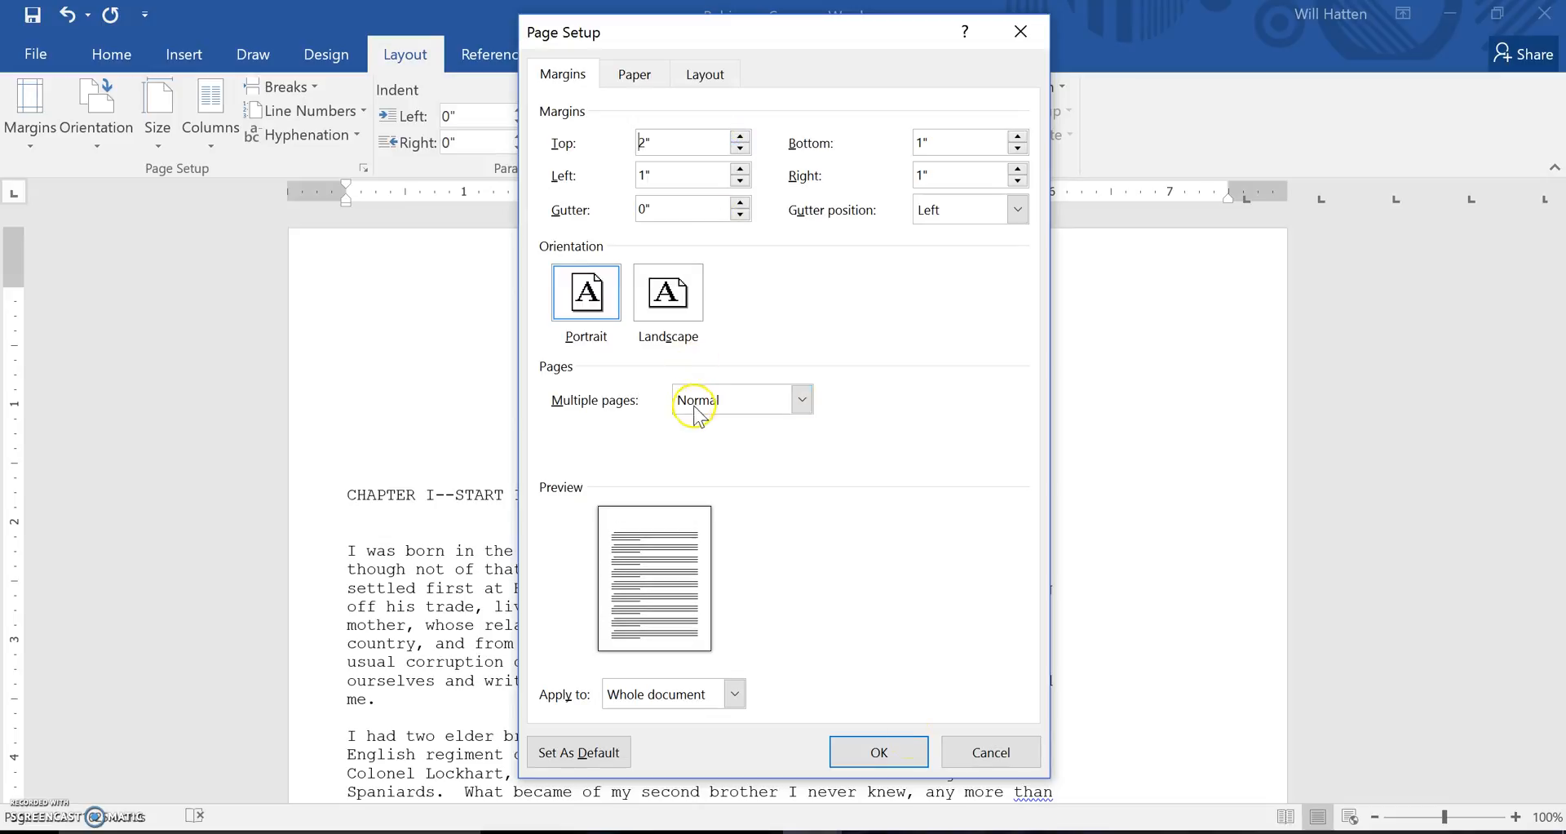
left_click(897, 754)
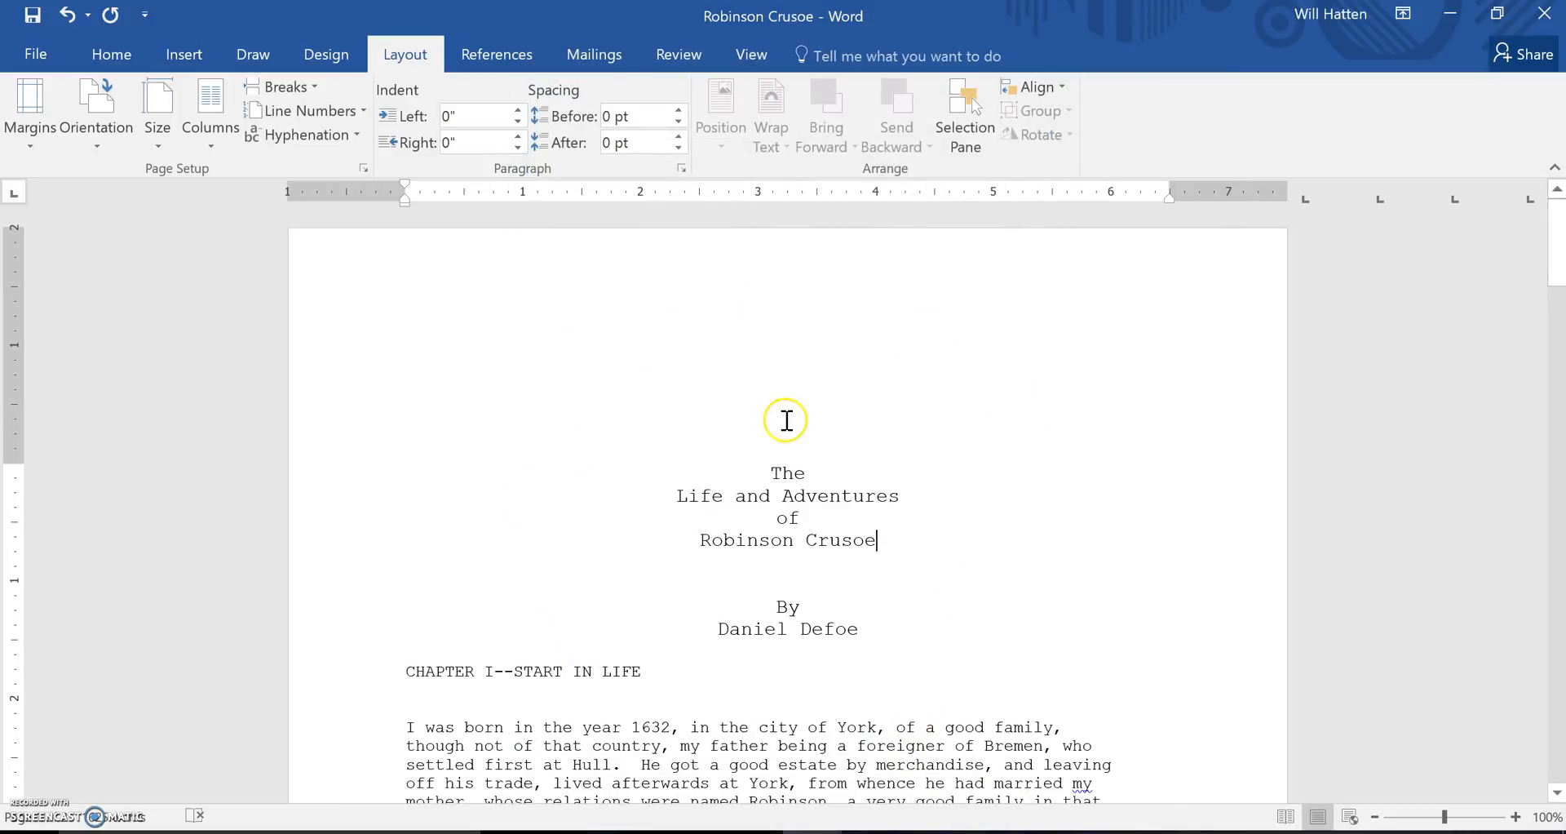
left_click(762, 458)
left_click_drag(761, 338, 776, 417)
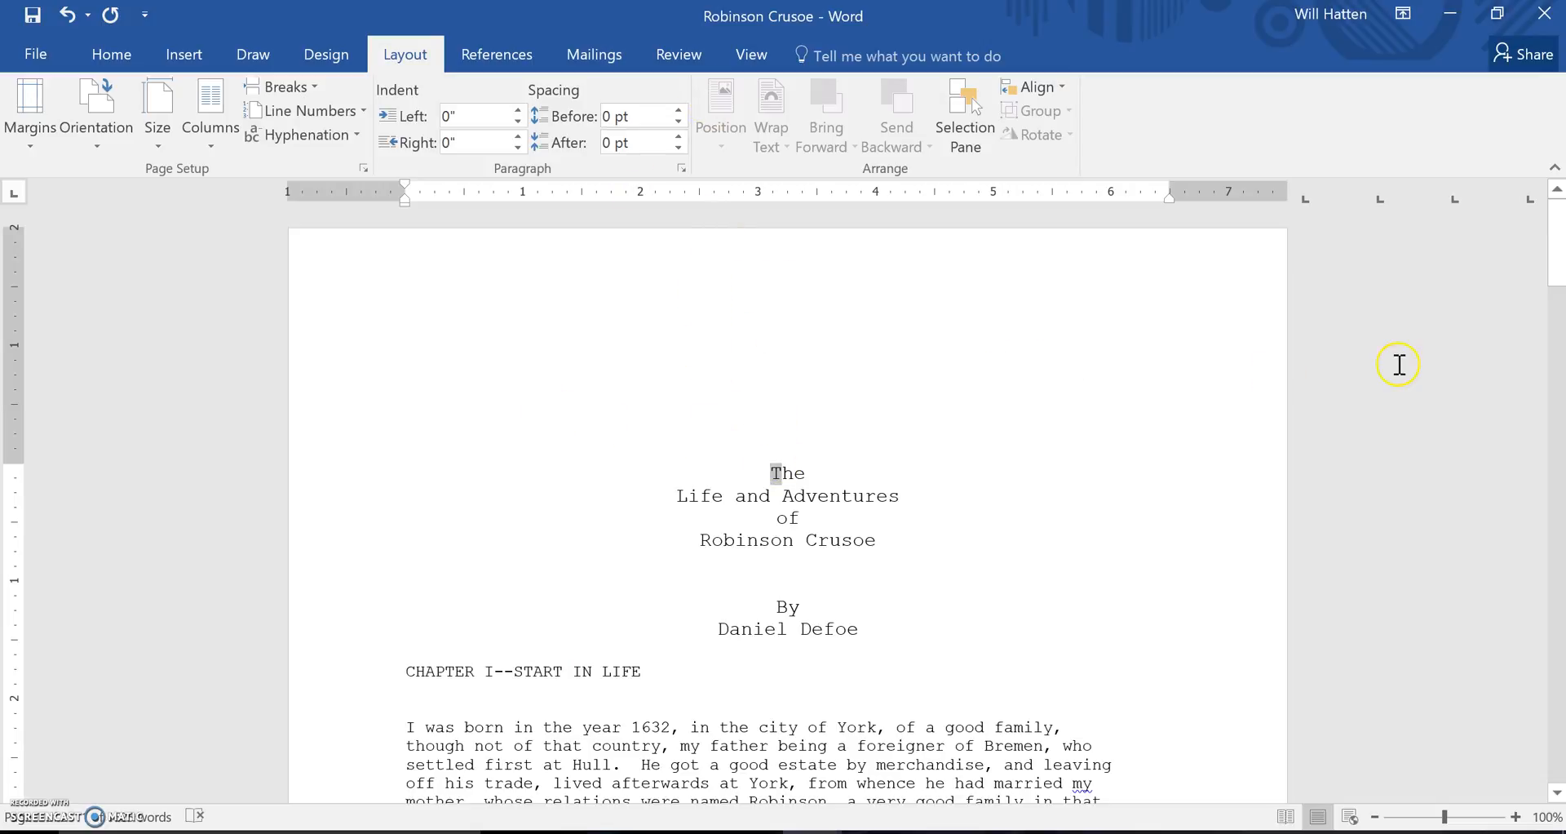
mouse_move(1552, 238)
left_mouse_down()
mouse_move(1548, 456)
mouse_move(1556, 241)
left_mouse_up()
Step: Switch the page orientation to Landscape and look through the document's pages
left_click(99, 147)
left_click(116, 218)
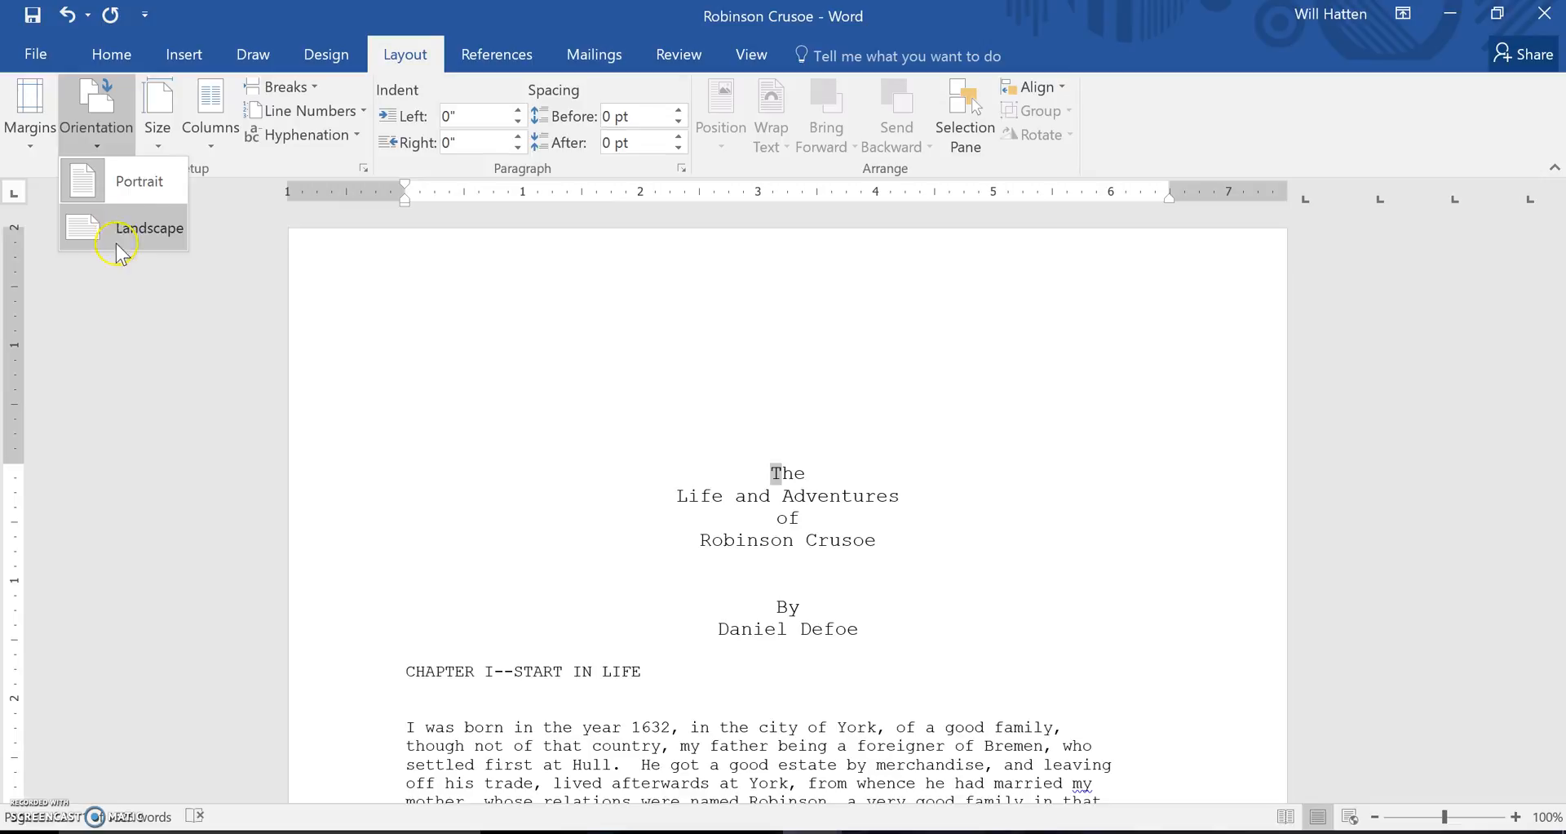
left_click(88, 247)
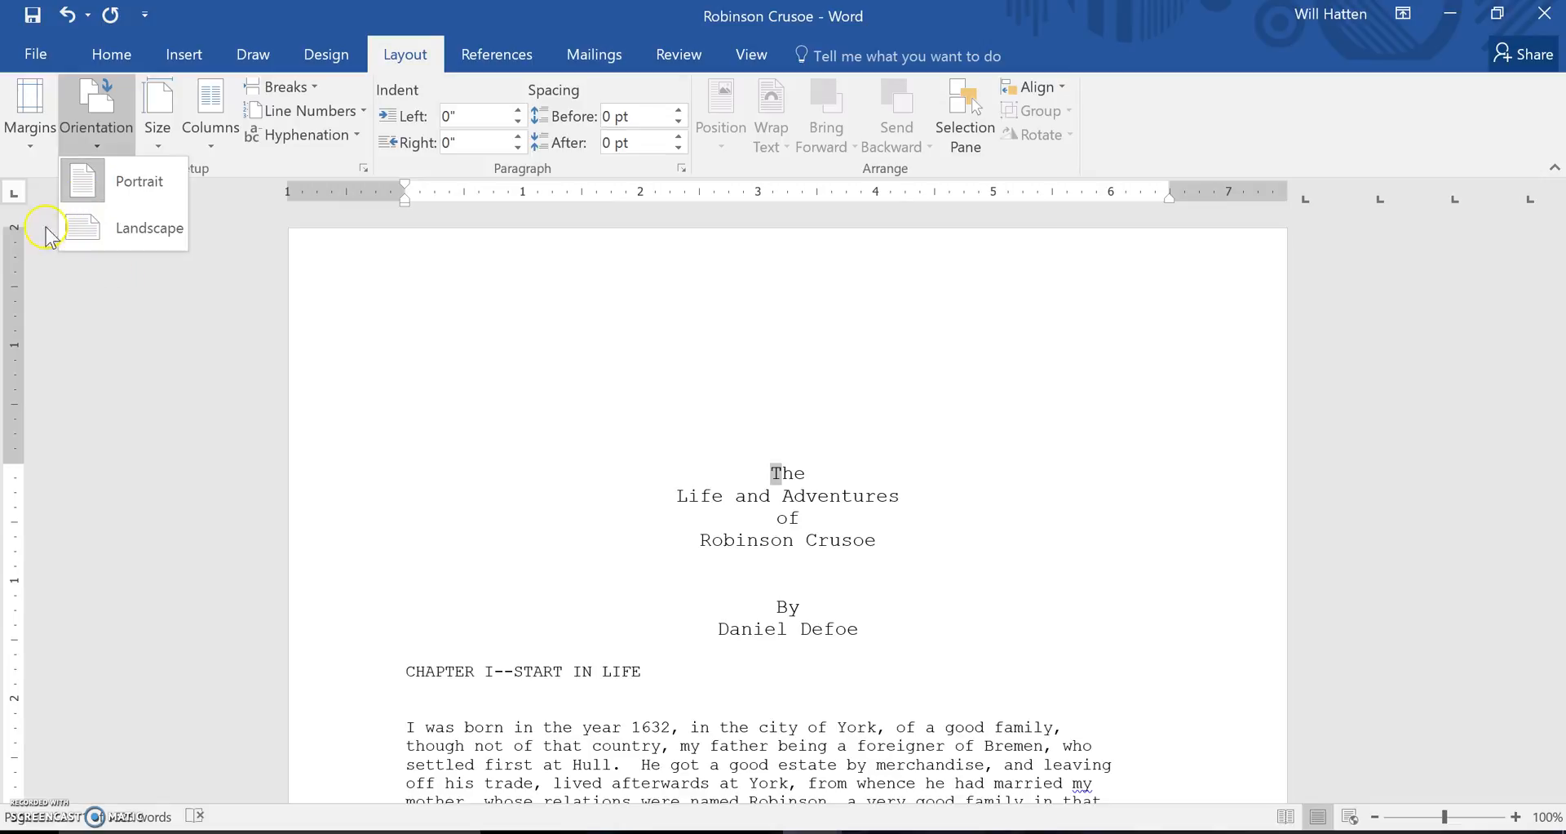
left_click(142, 230)
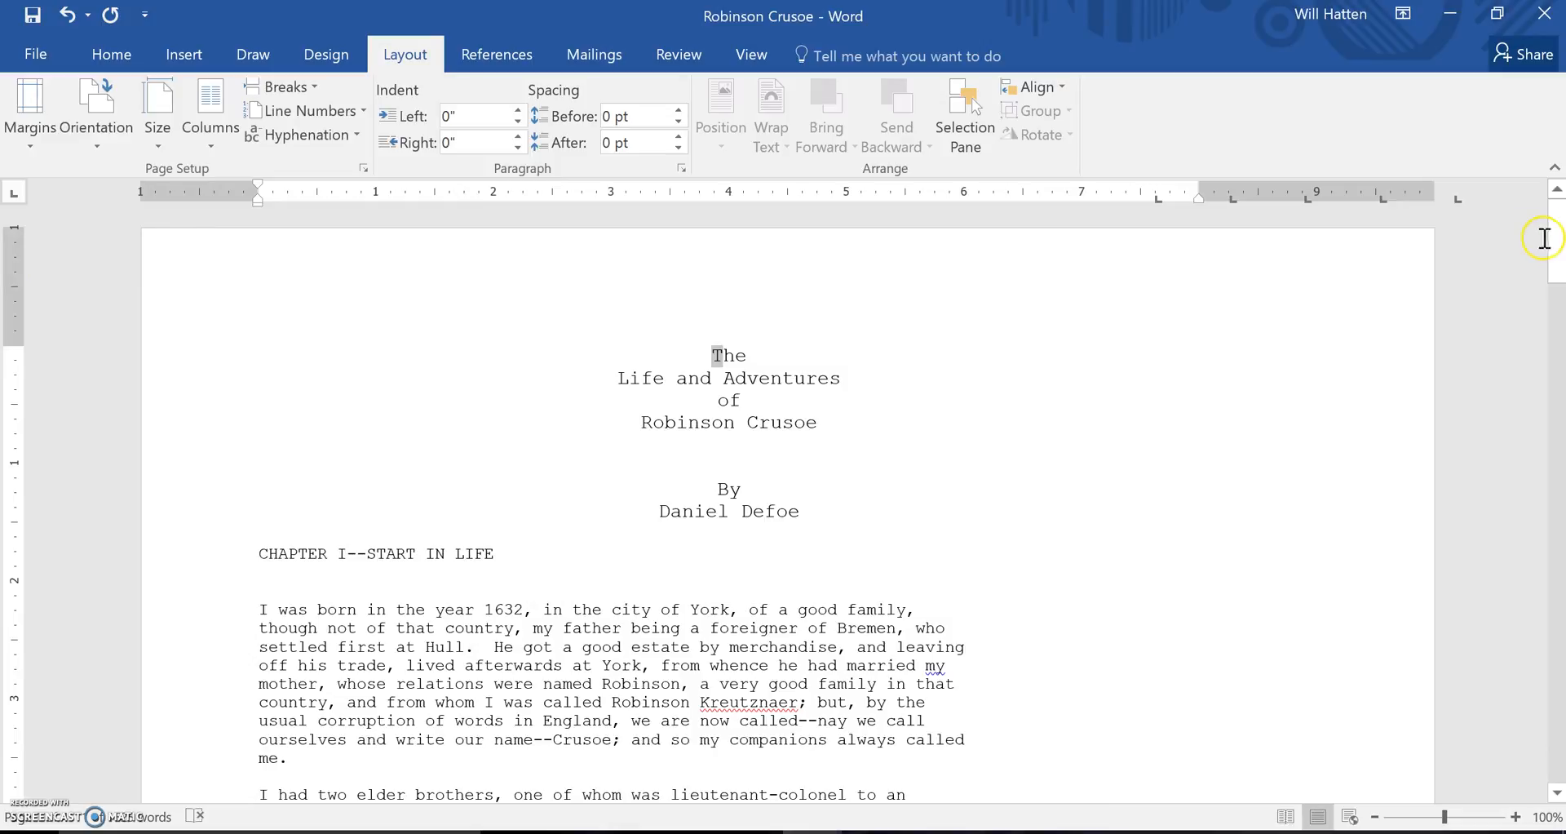
left_click_drag(1556, 241, 1556, 410)
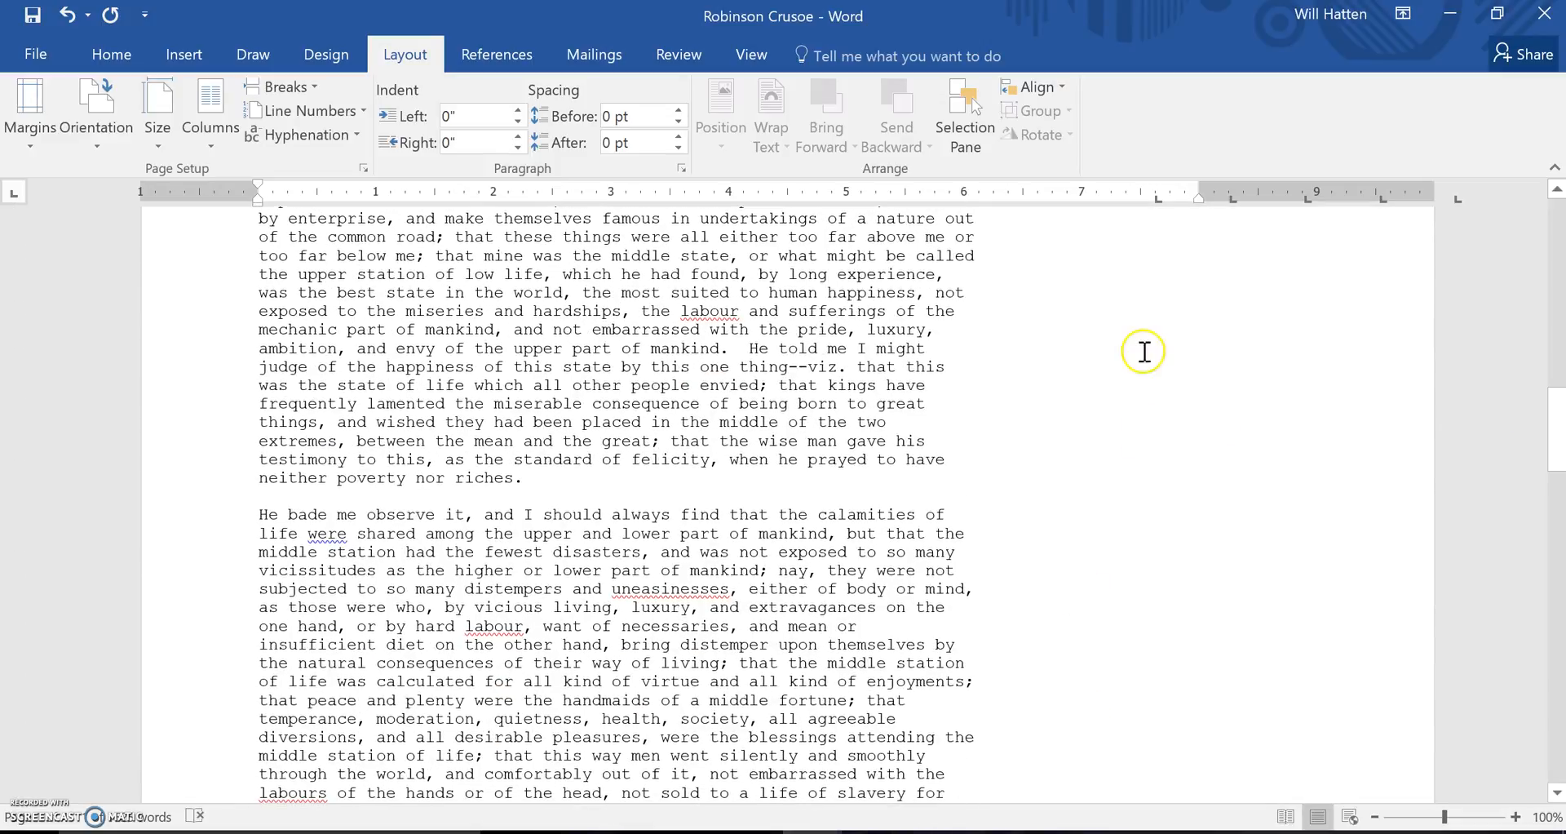
left_click(1560, 449)
left_click_drag(1560, 450, 1558, 242)
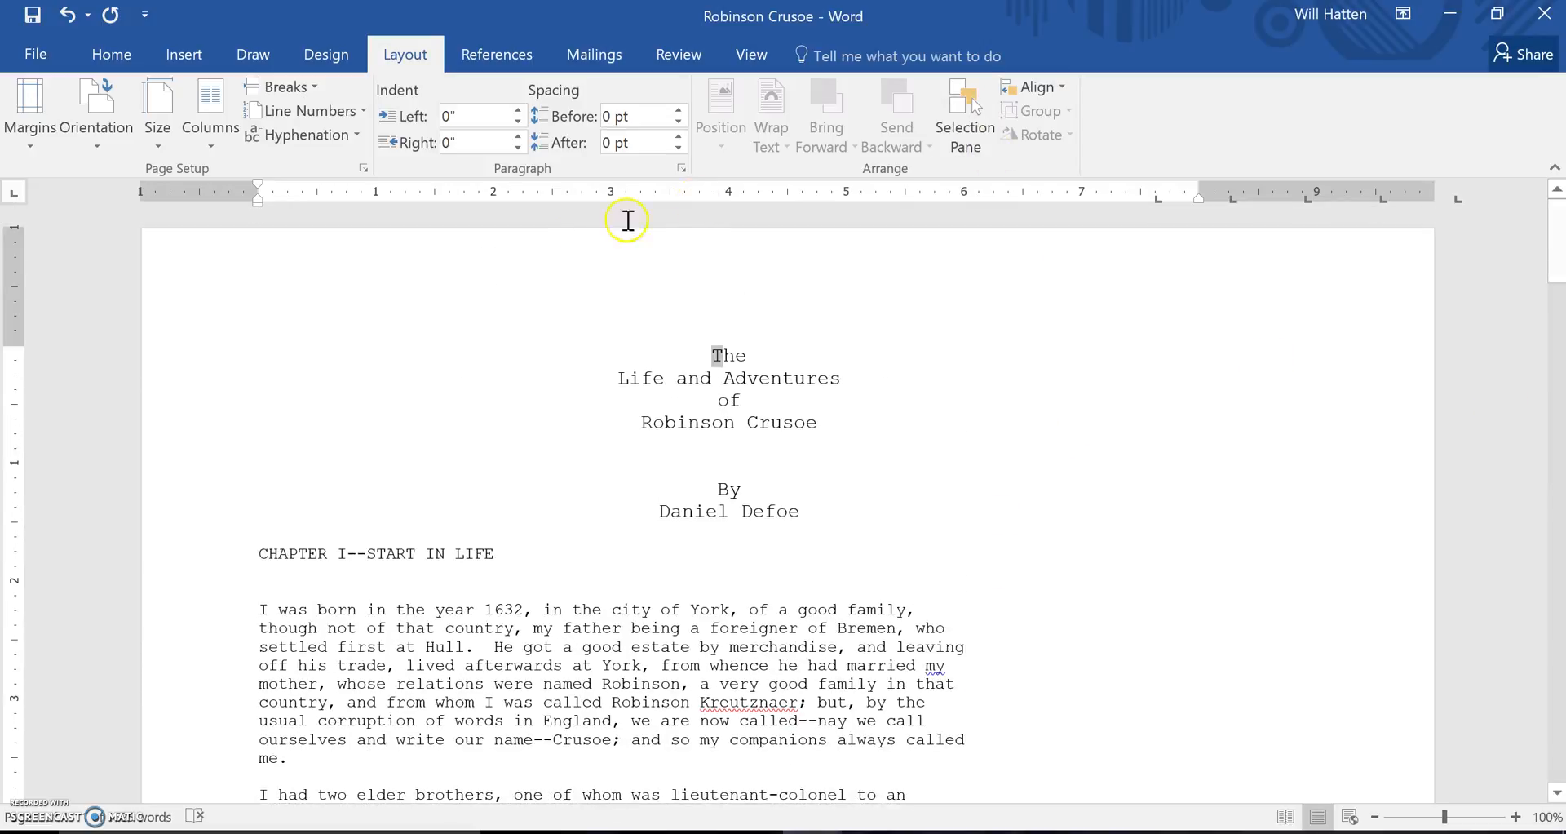
Step: Set the page orientation back to Portrait
left_click(113, 139)
left_click(122, 181)
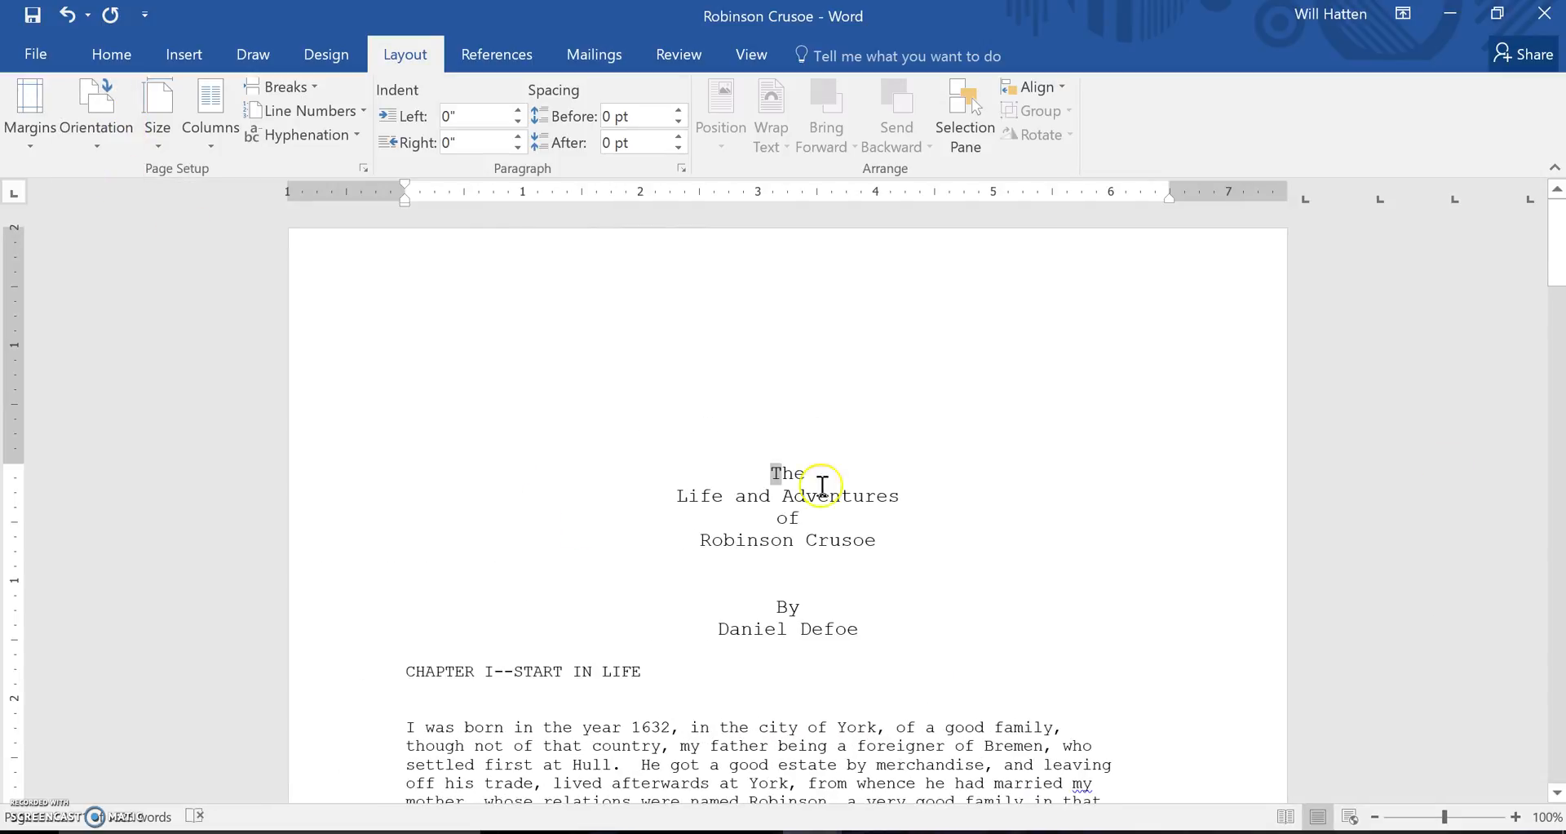
Step: Insert a page break directly before the heading "CHAPTER I--START IN LIFE"
mouse_move(1557, 263)
left_mouse_down()
mouse_move(1555, 300)
mouse_move(1553, 285)
left_mouse_up()
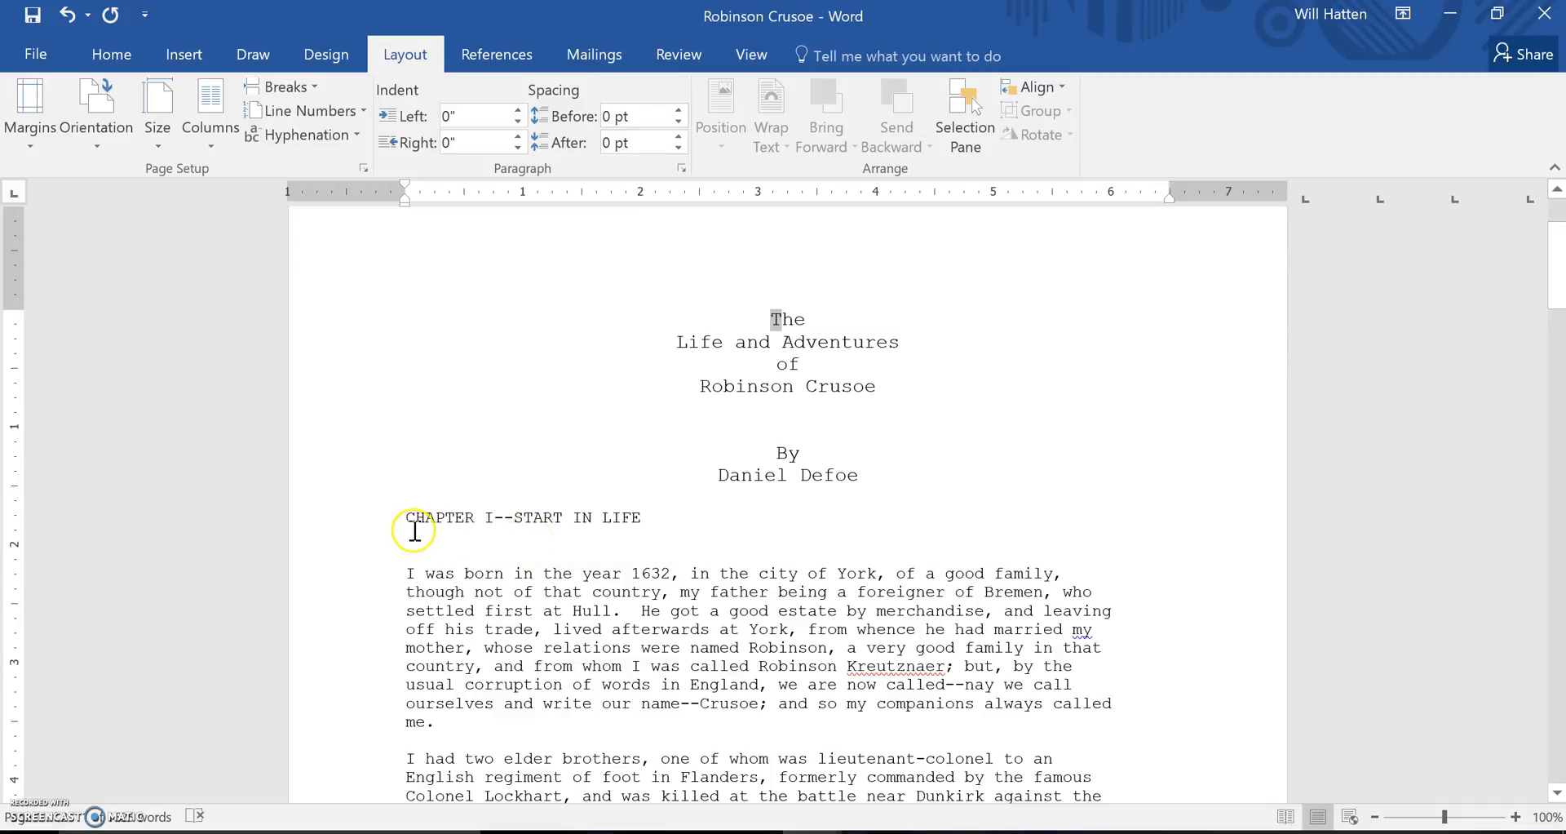
left_click(409, 515)
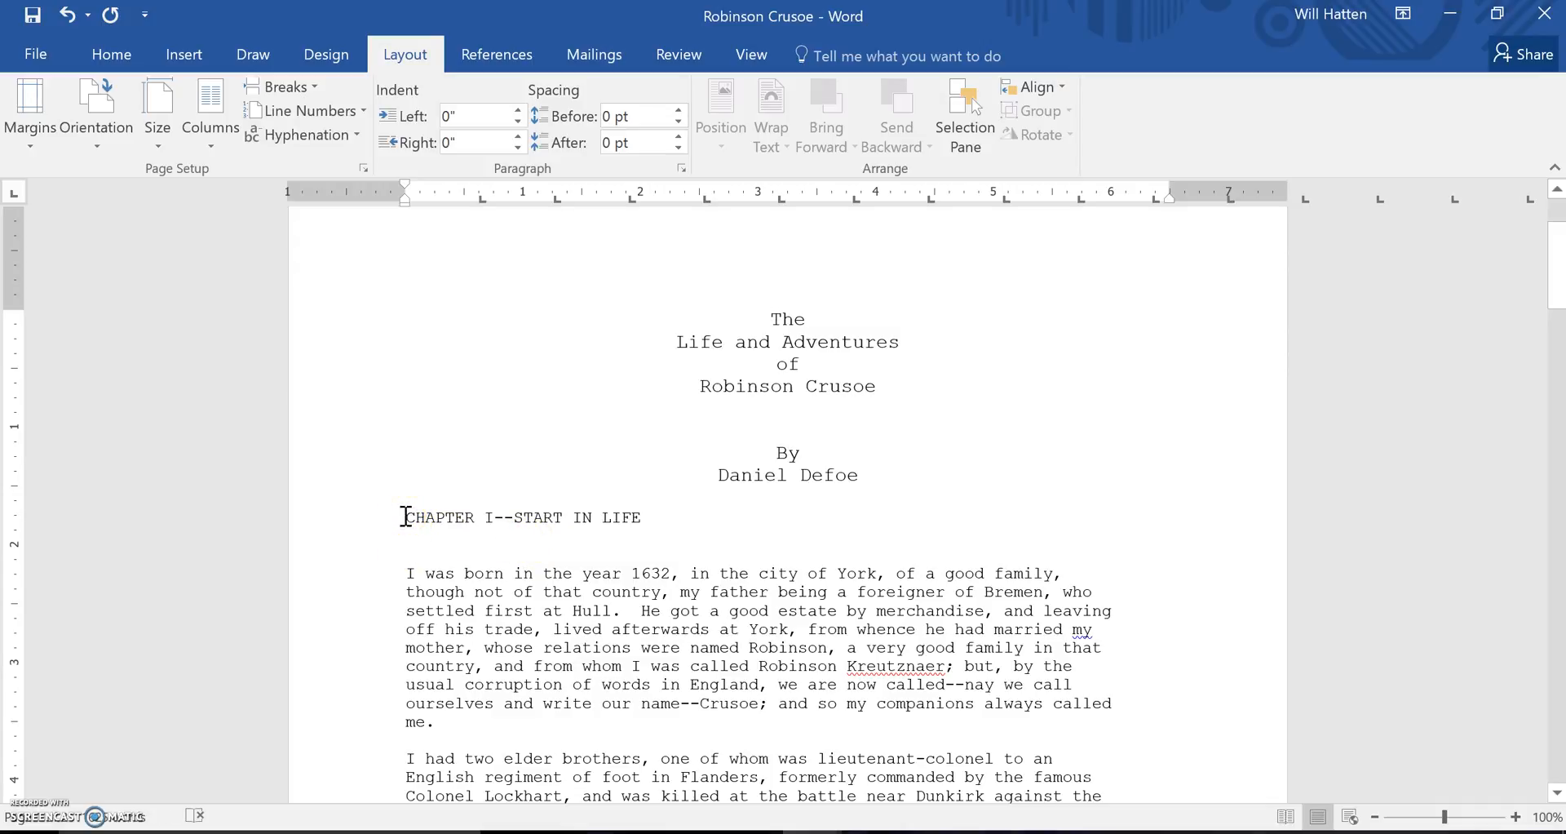
left_click(858, 477)
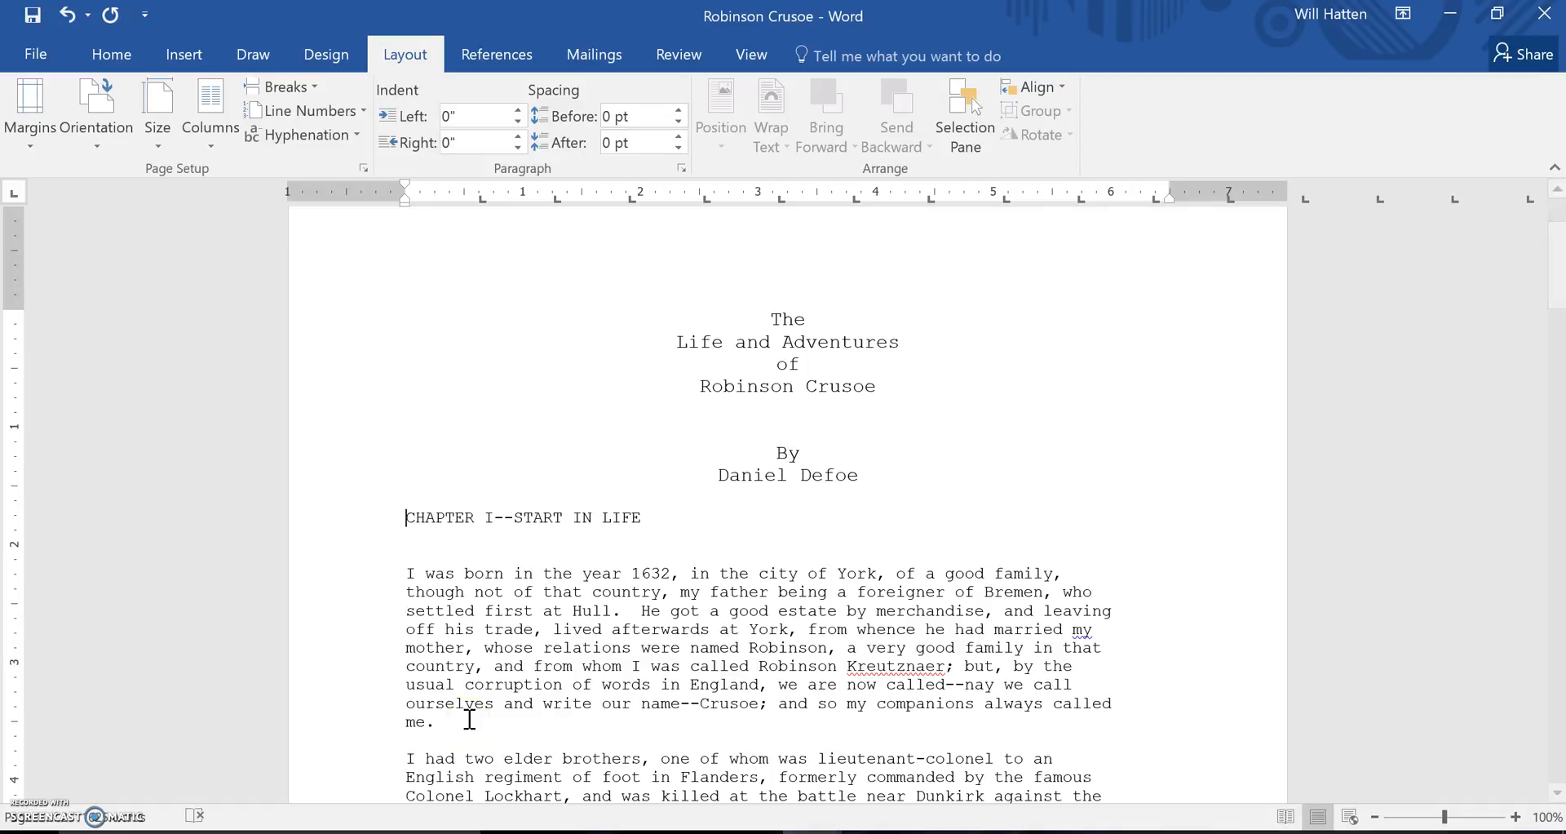
left_click(471, 449)
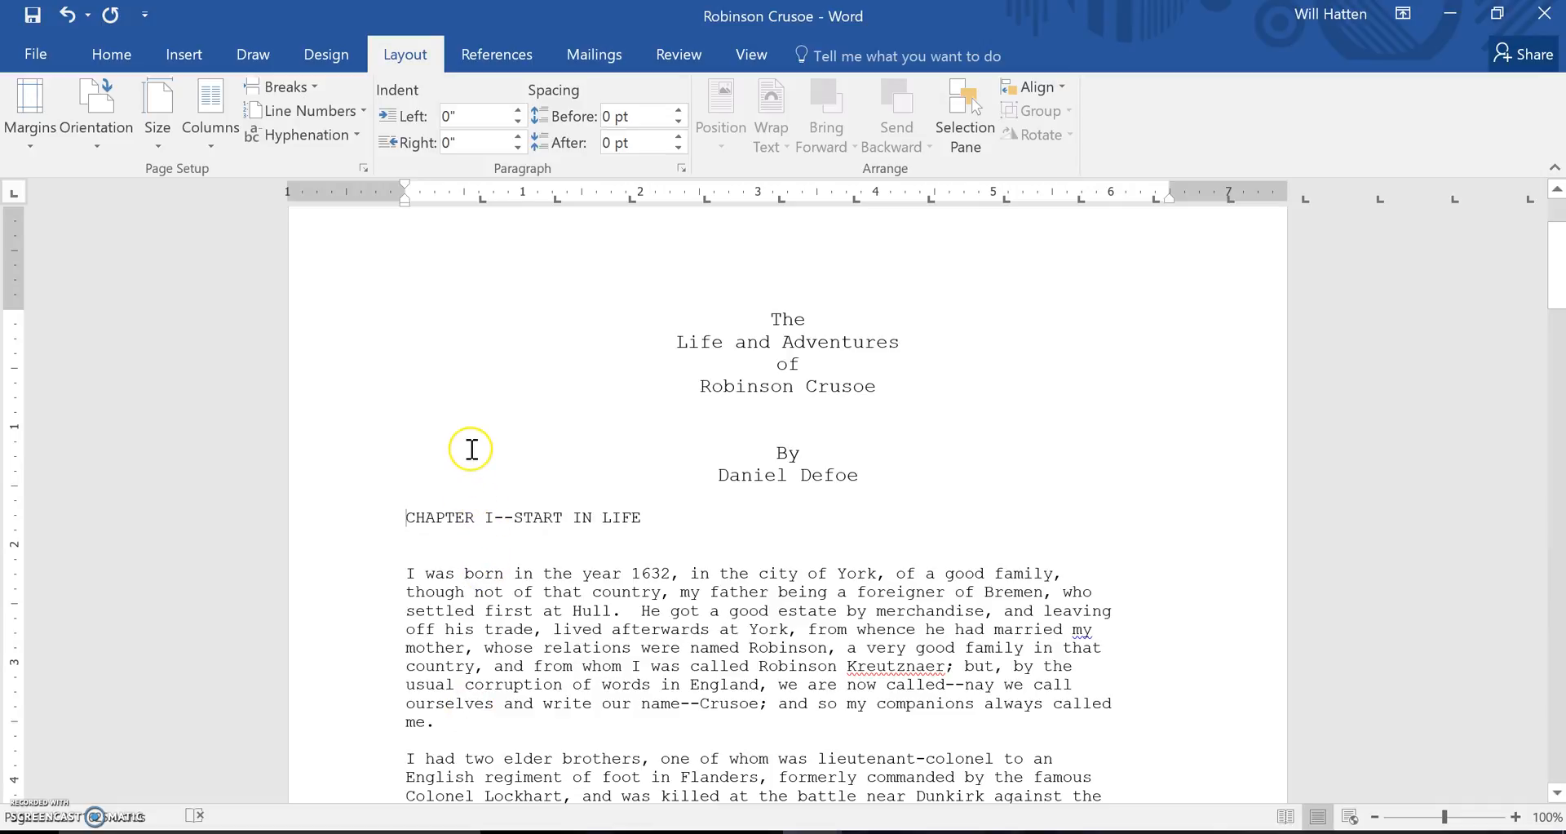
left_click(327, 121)
left_click(315, 86)
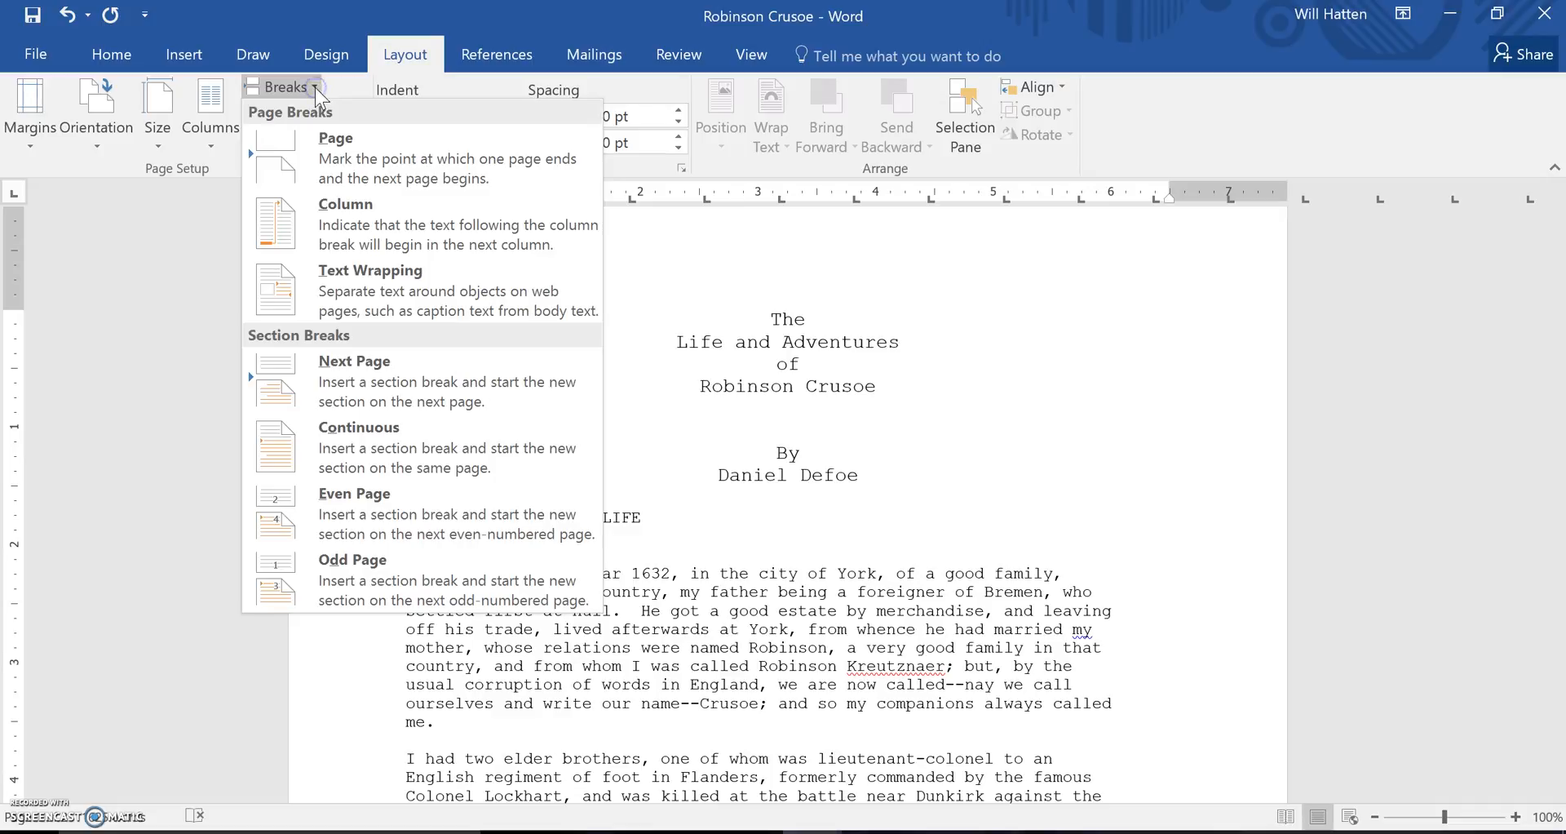
left_click(182, 328)
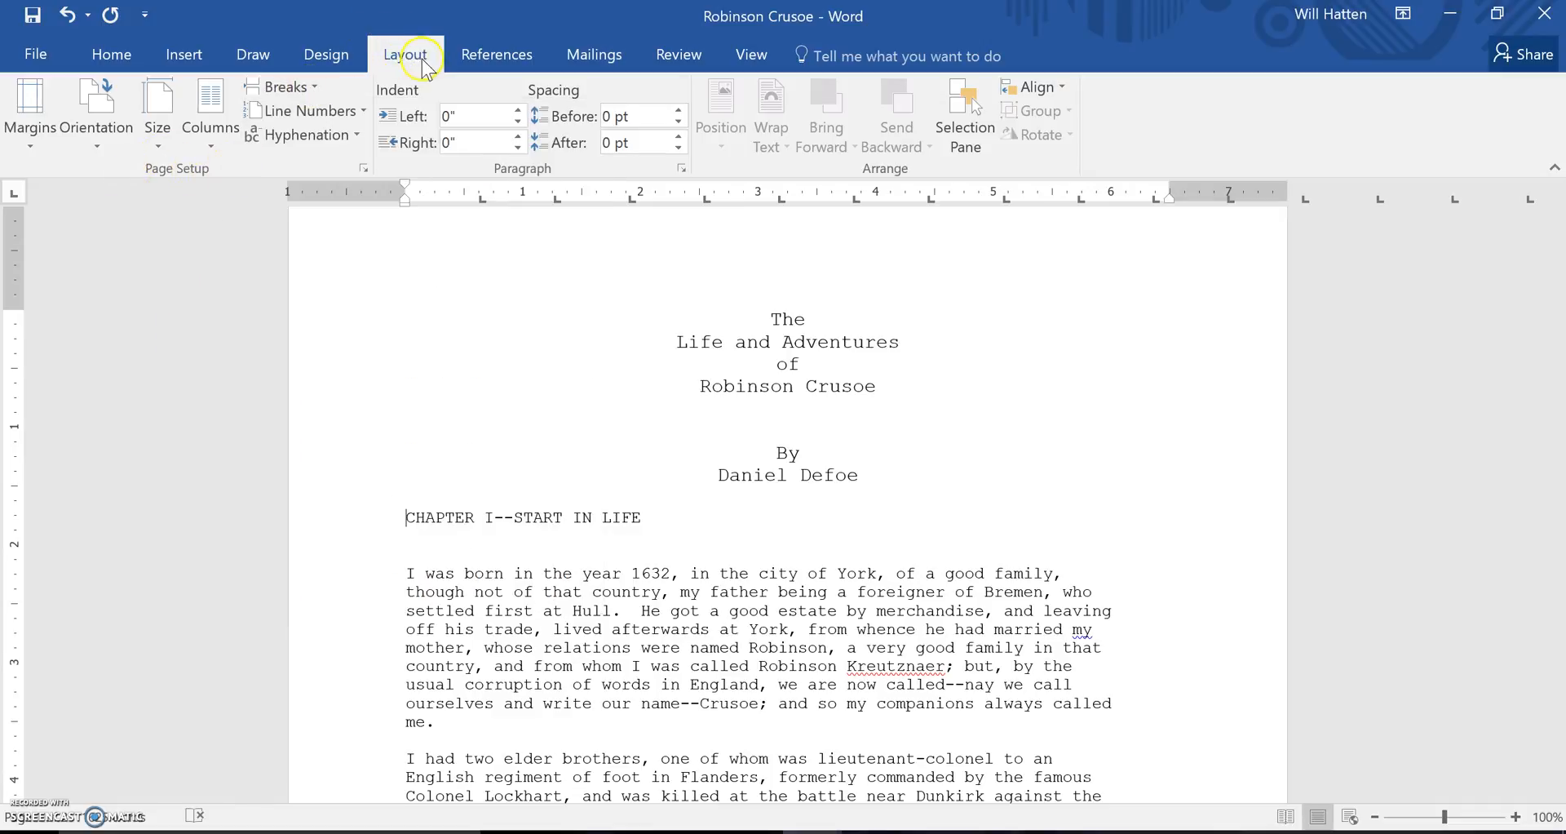
left_click(314, 88)
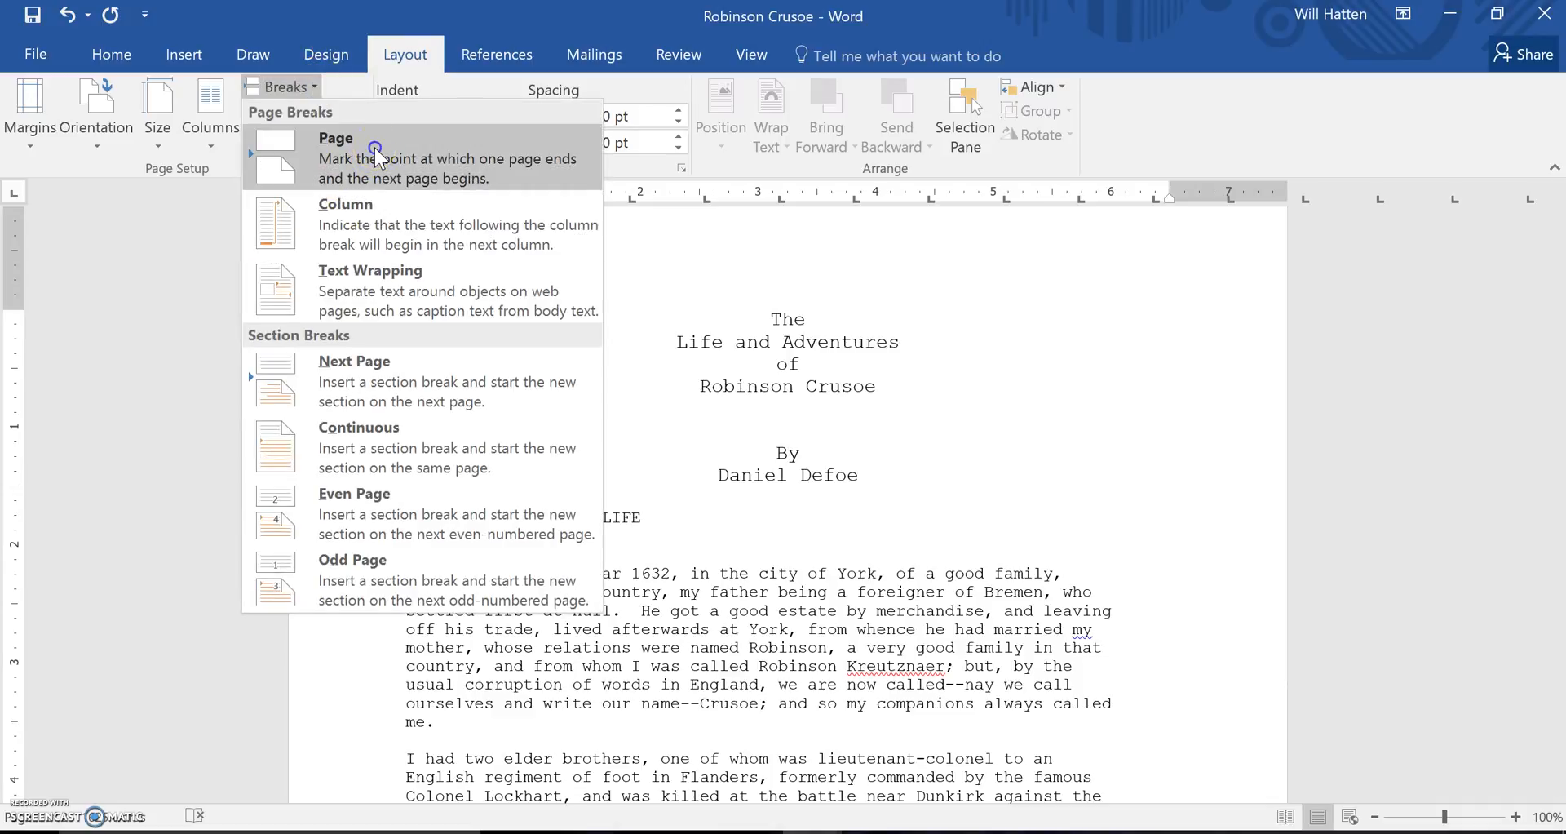
left_click(374, 149)
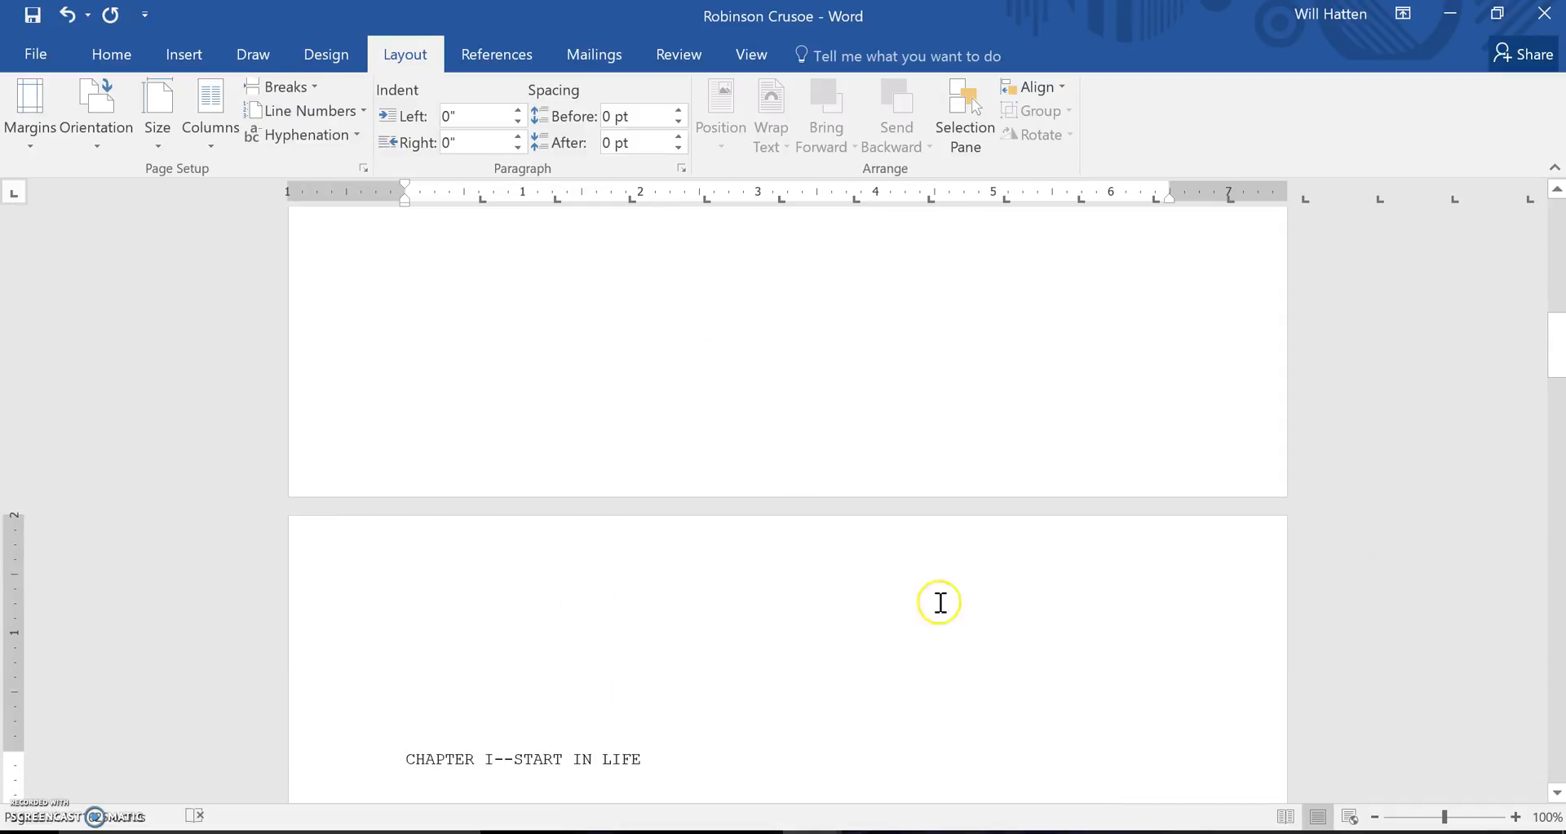
Step: Return to the title page and turn on the display of formatting marks
left_click_drag(1558, 343, 1559, 196)
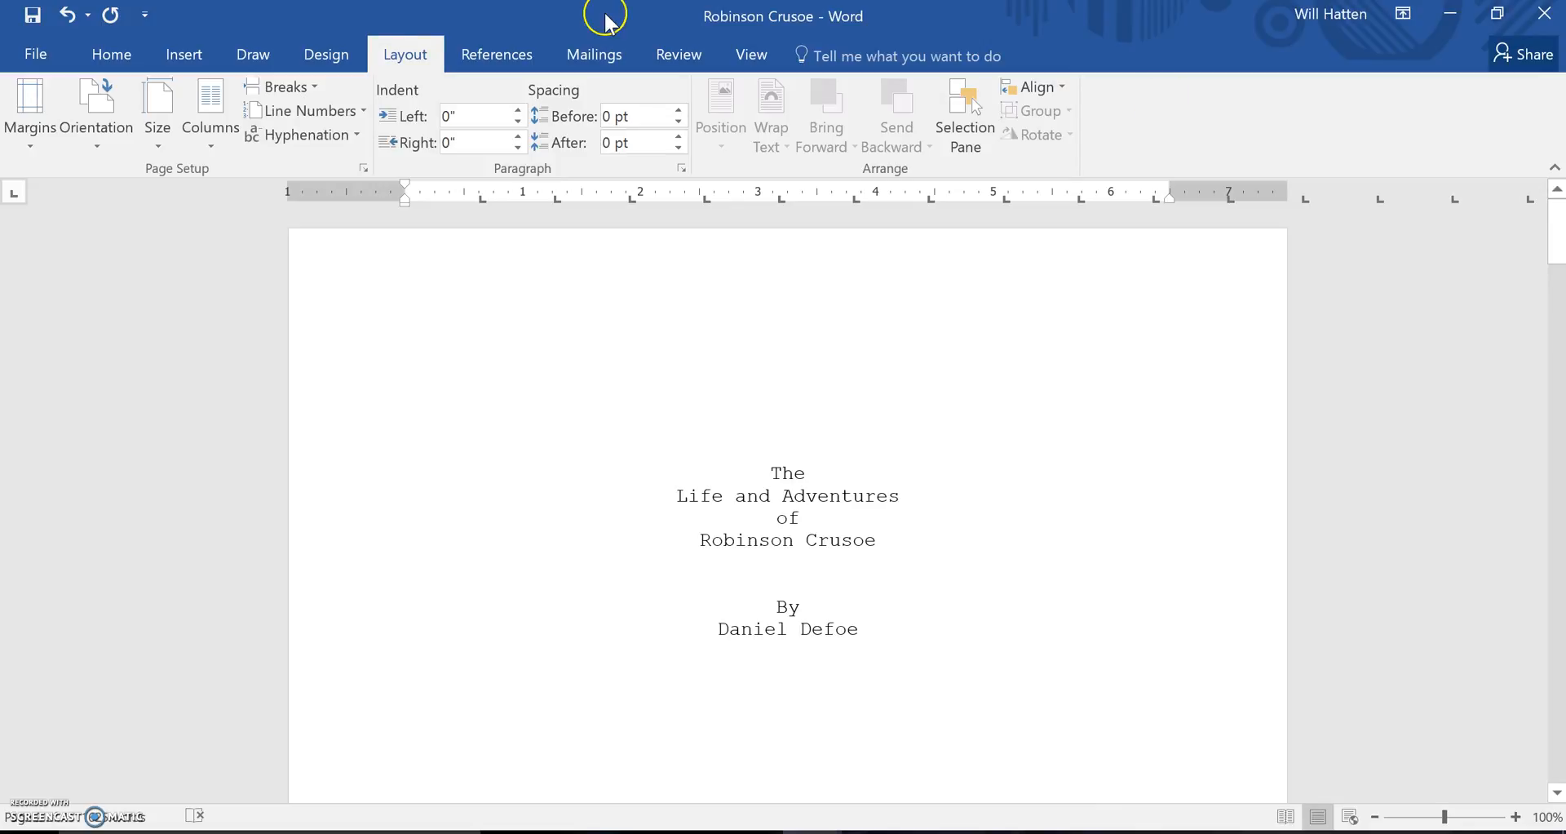
left_click(107, 62)
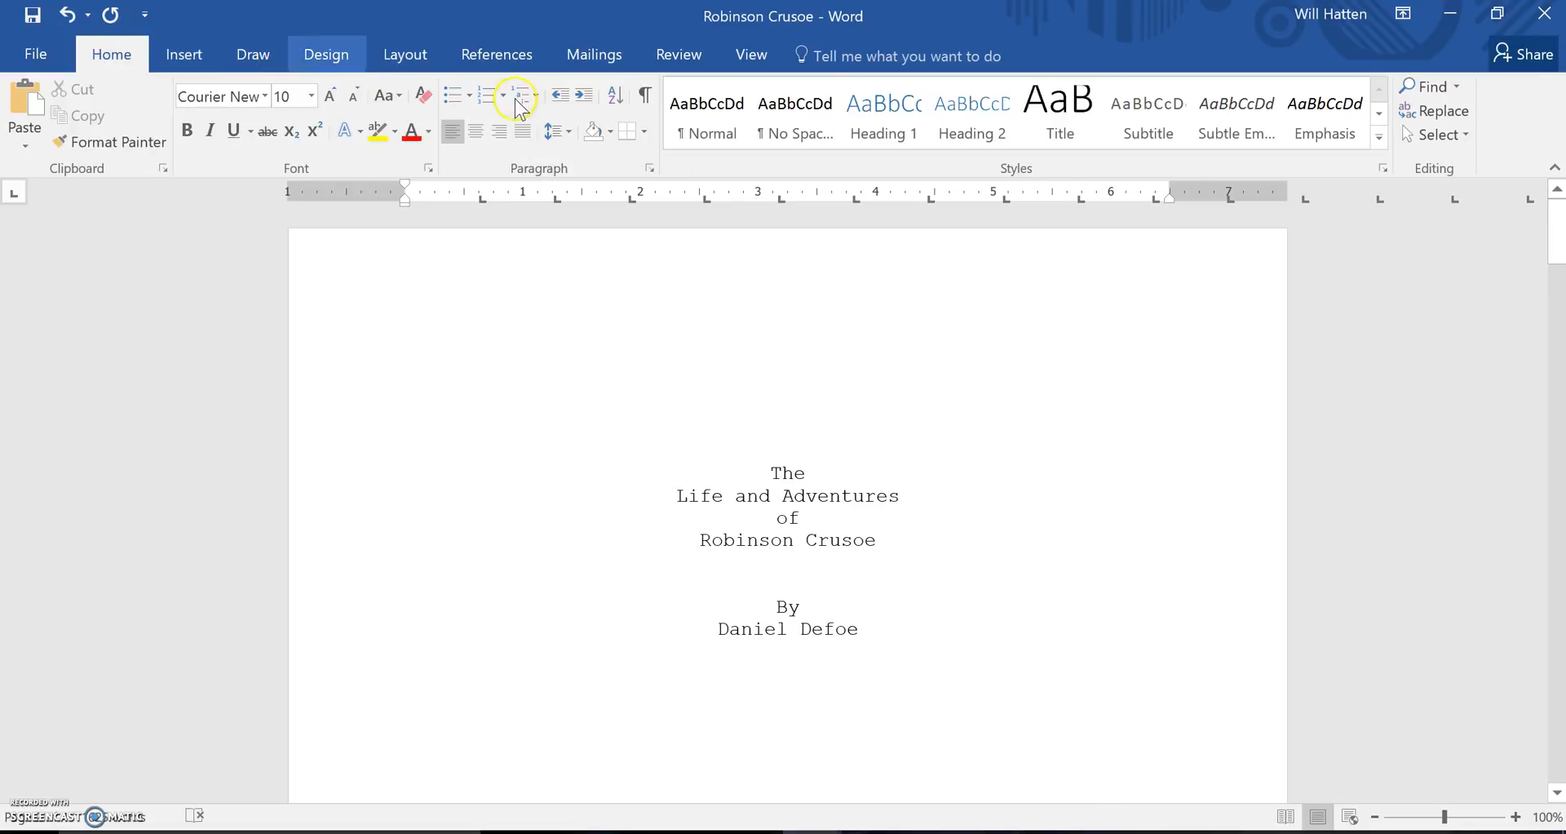
left_click(644, 97)
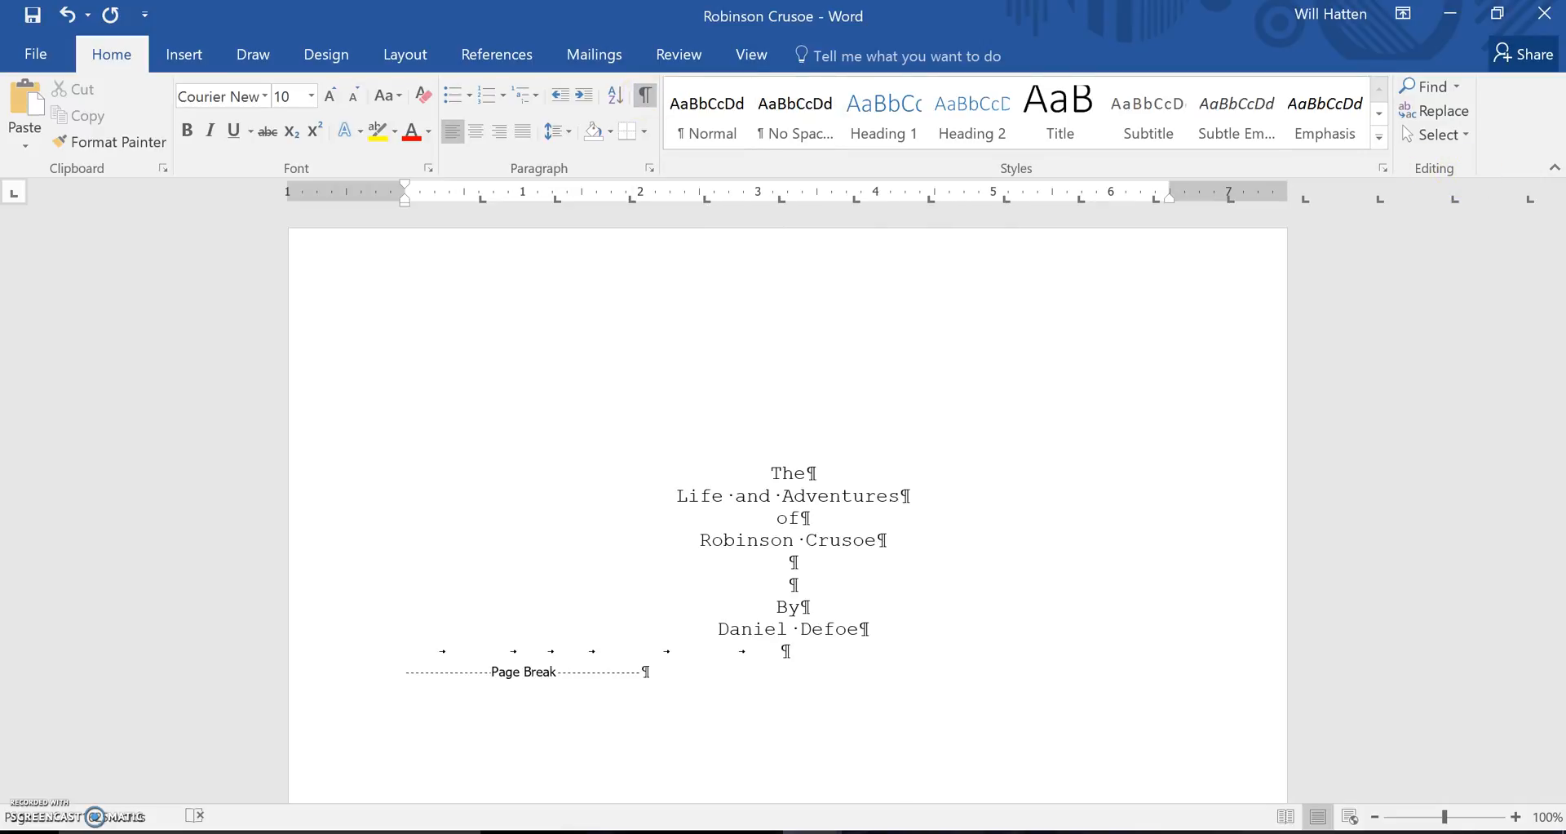
Step: Delete the paragraph mark above the page break on the title page, and reinsert it
left_click_drag(1555, 244, 1556, 282)
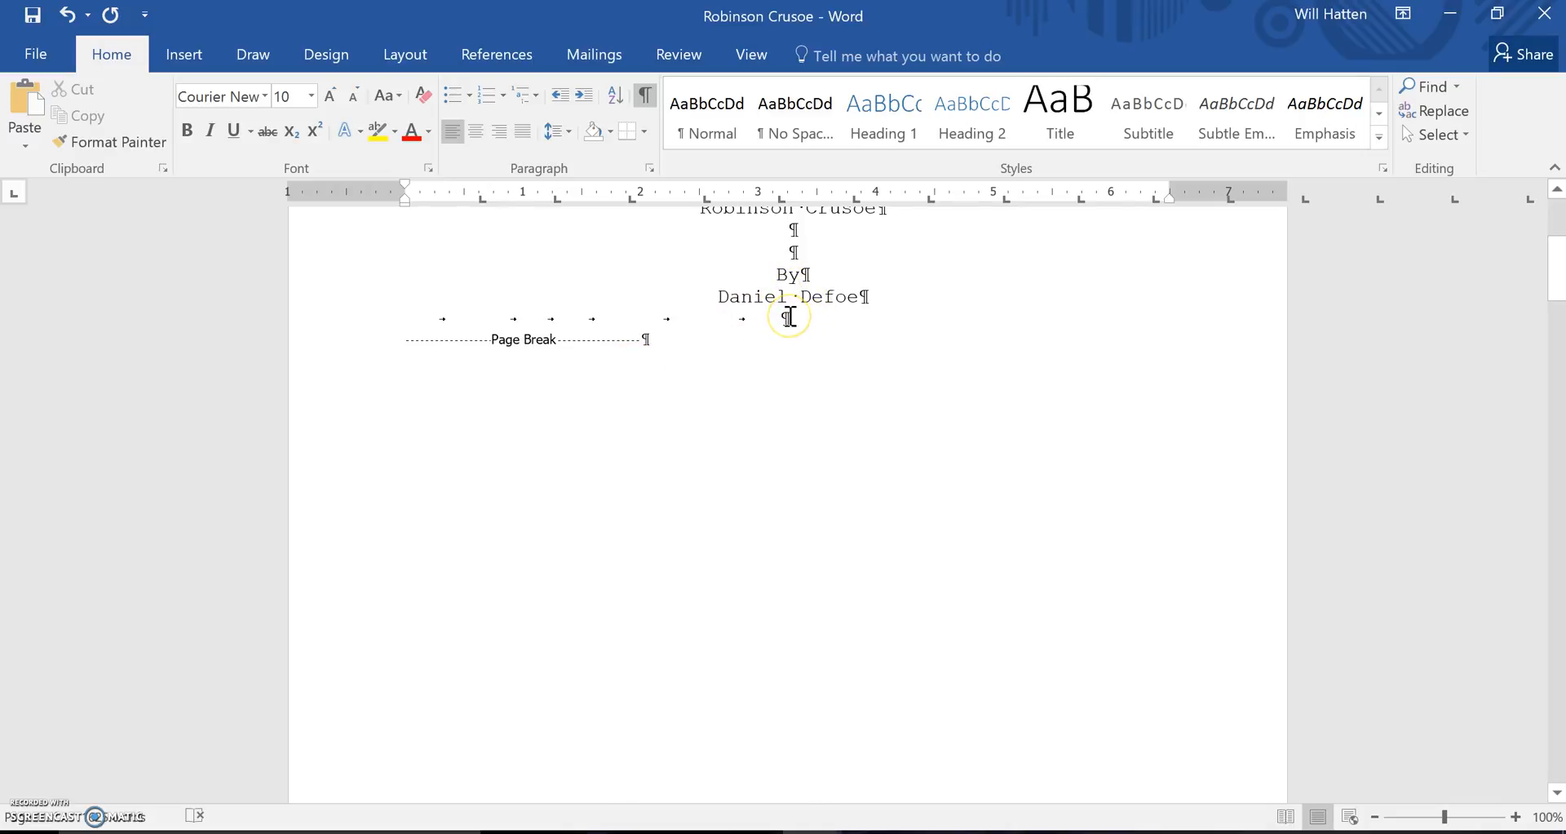
left_click(793, 317)
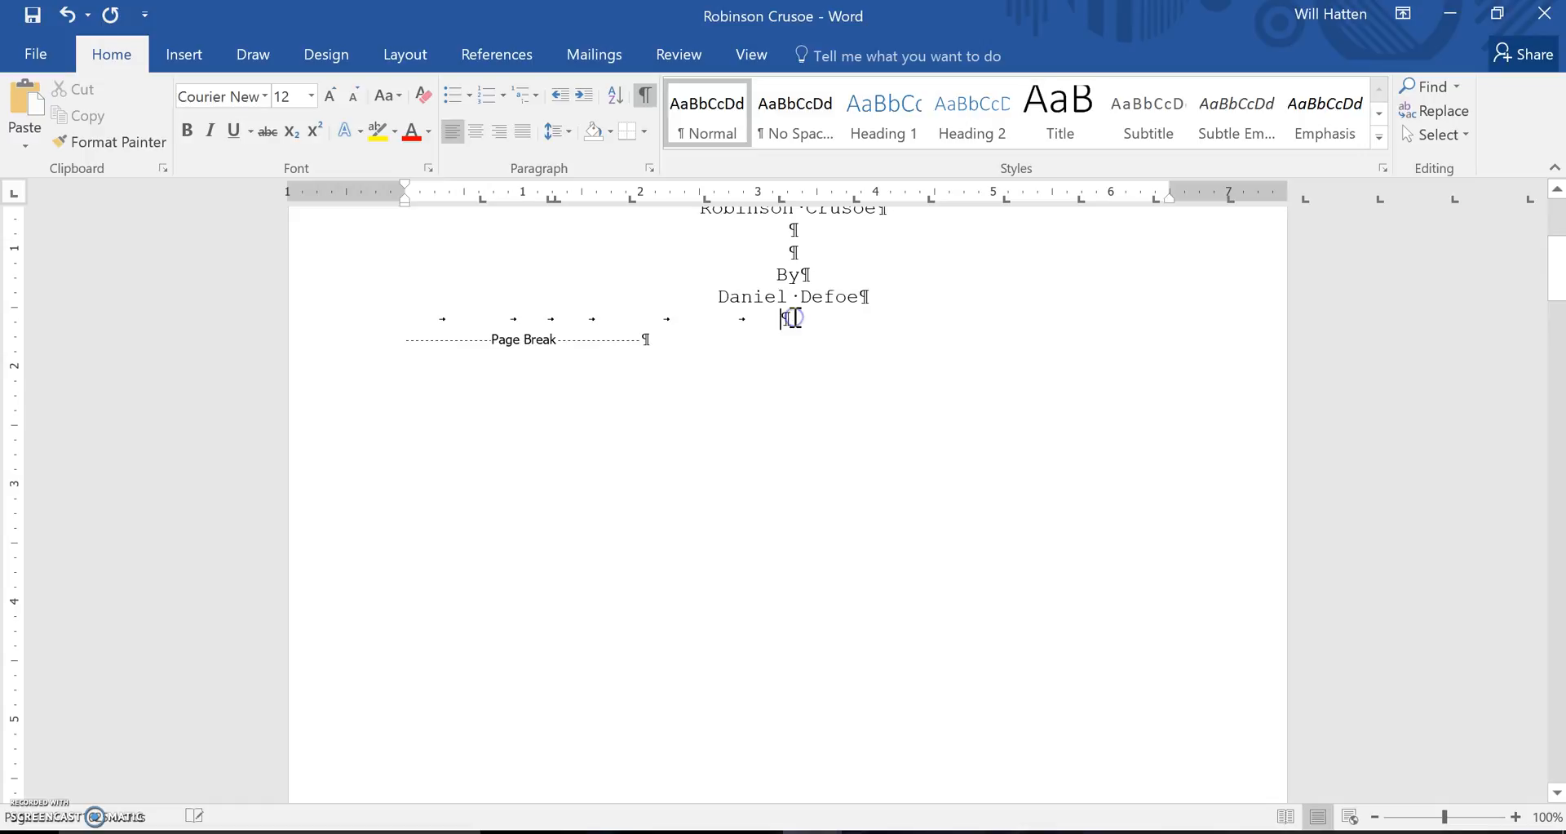
key("Delete")
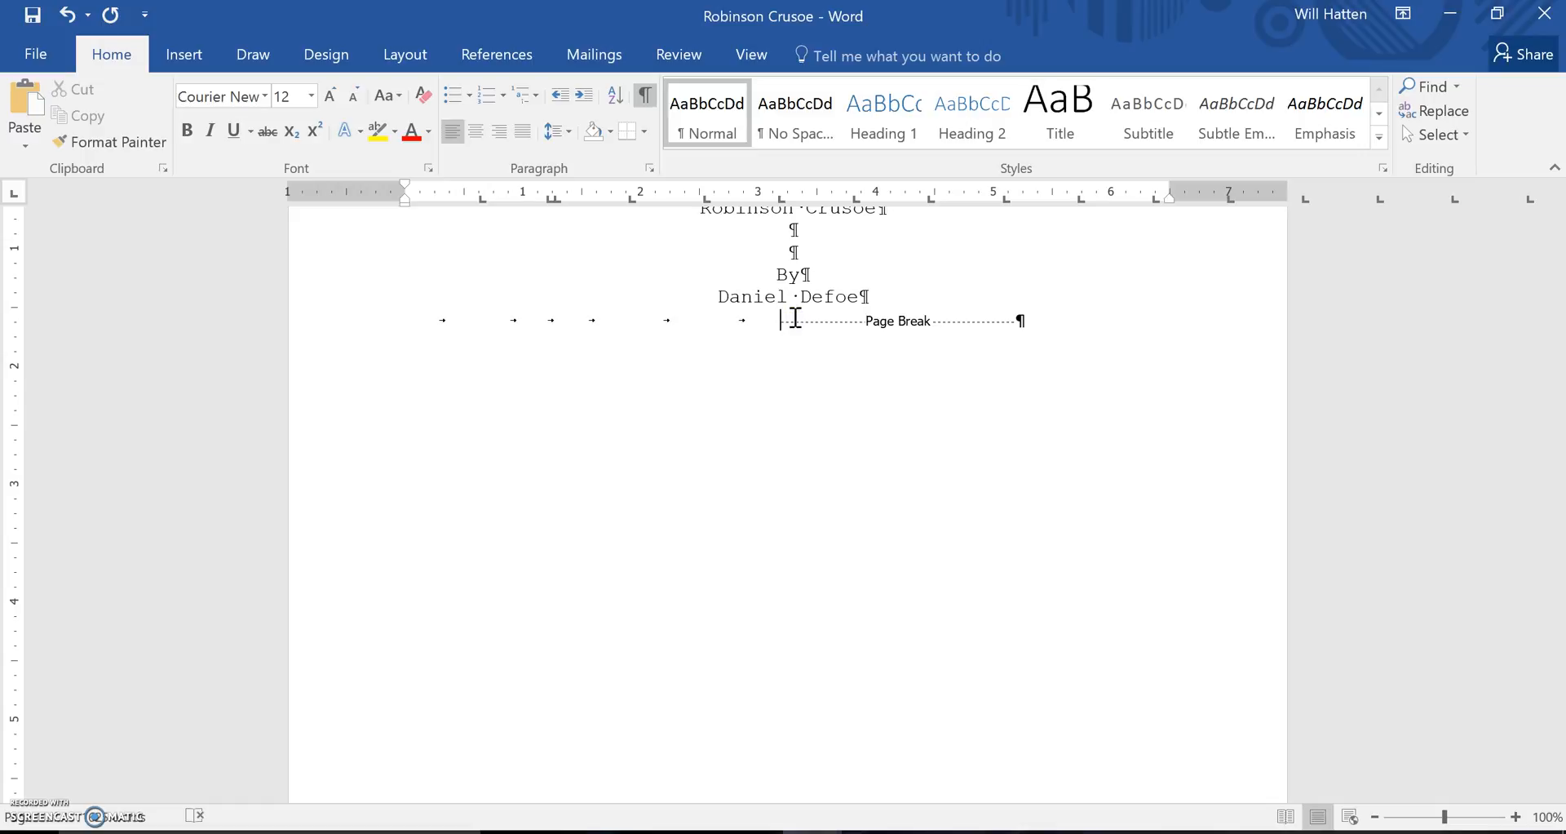
key("Return")
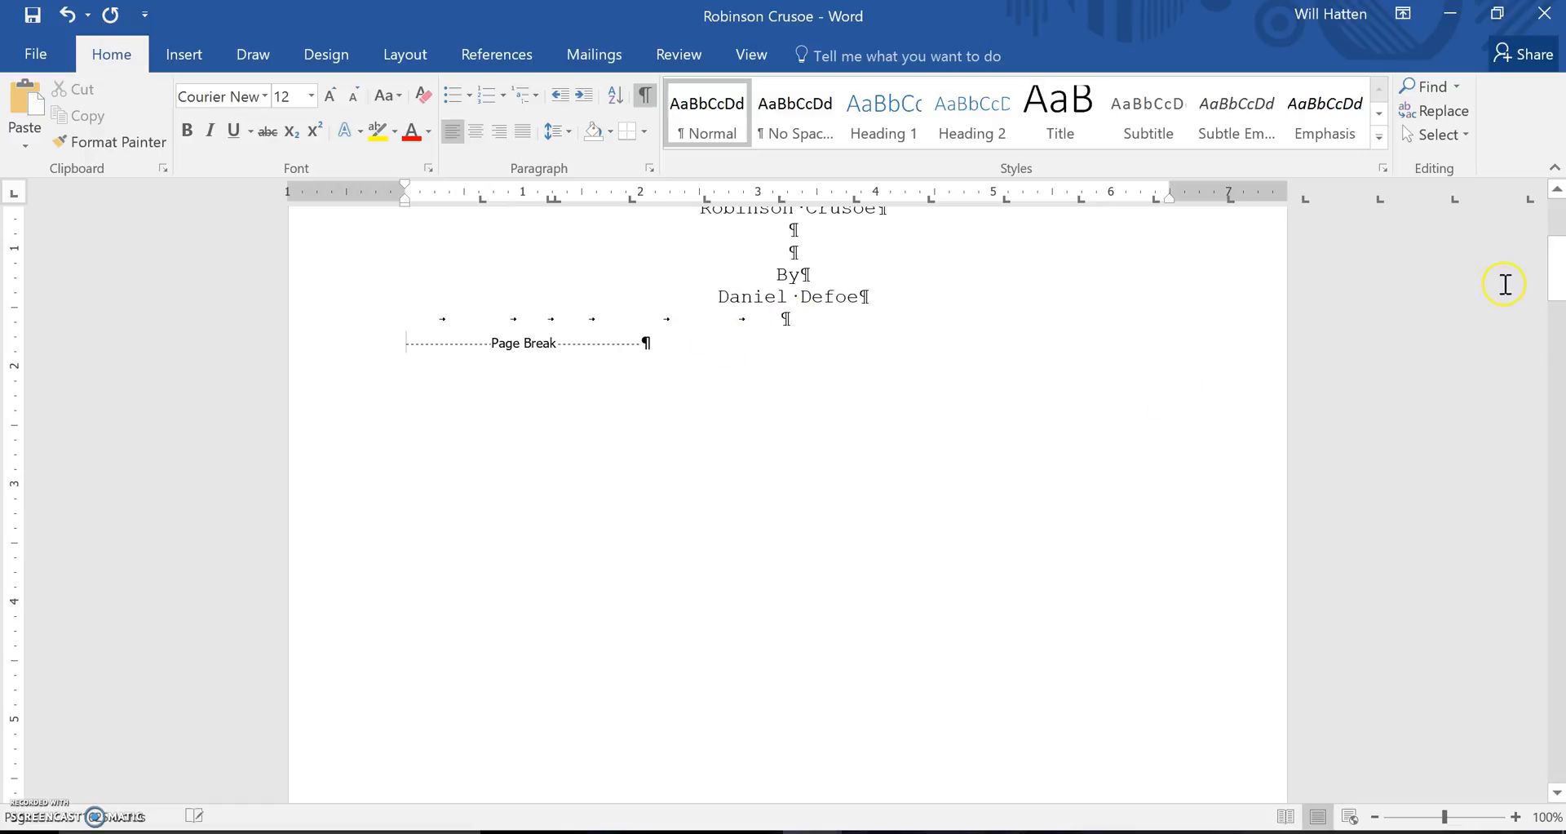
Step: Delete the page break between the title block and the Chapter I heading
mouse_move(1556, 282)
left_mouse_down()
mouse_move(1560, 360)
mouse_move(1559, 274)
left_mouse_up()
left_click(405, 357)
key("Delete")
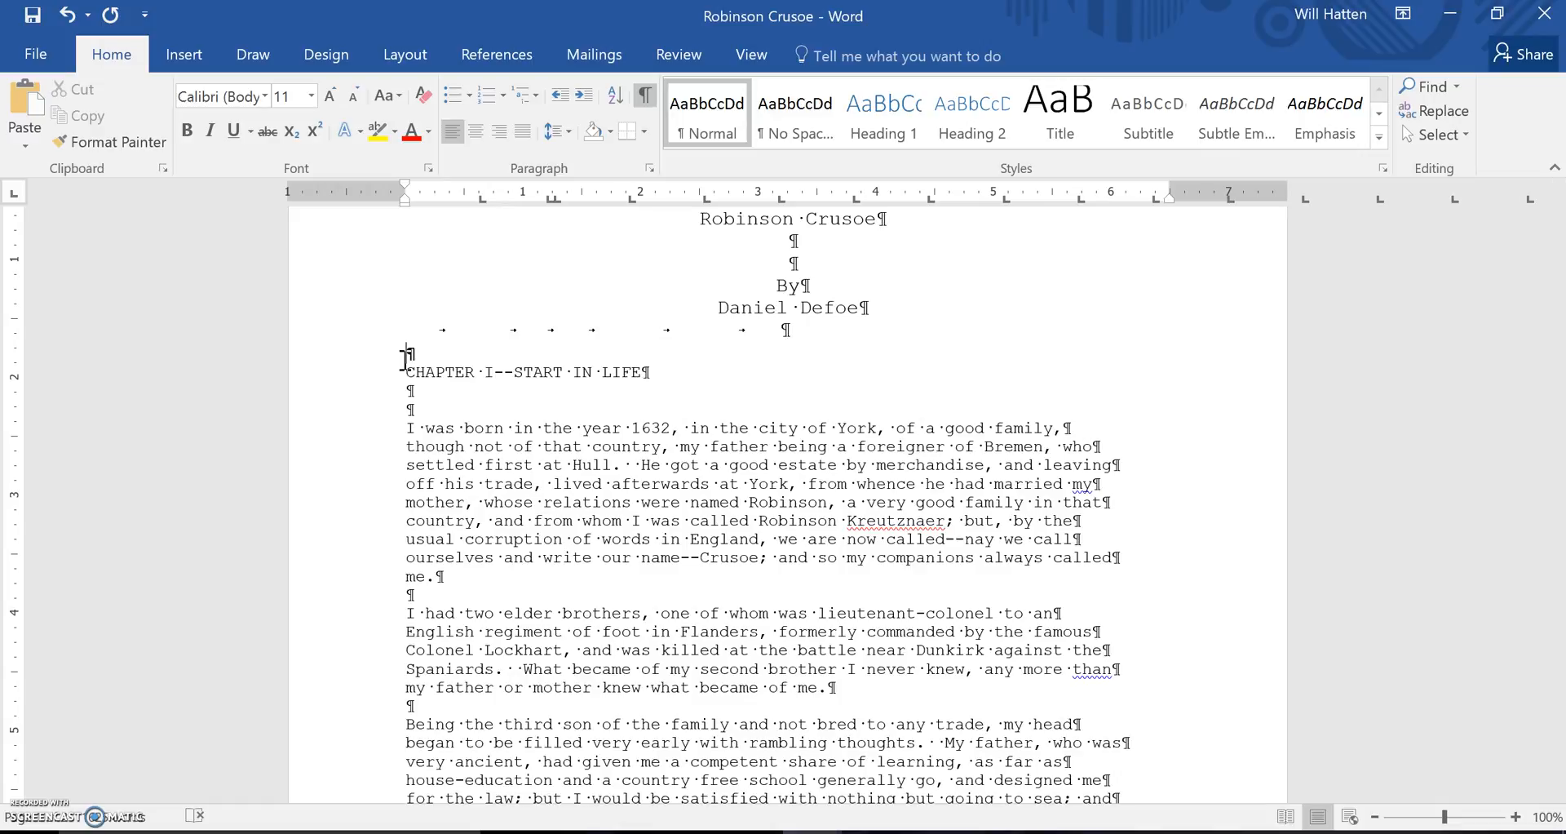
Step: Undo the deletion of the page break below the title block, and view the available page and section break types
key("ctrl+z")
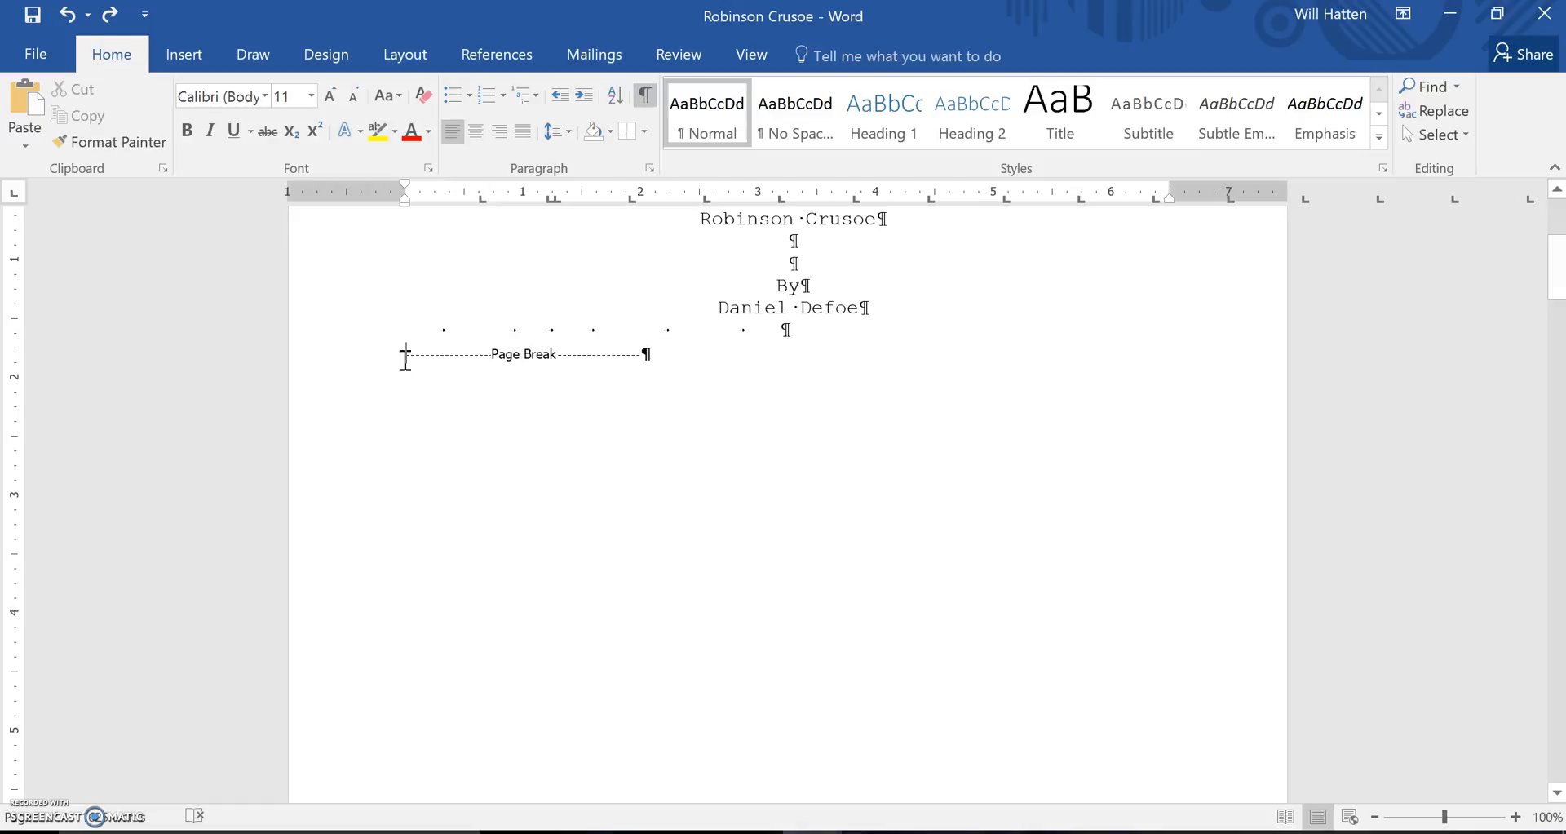
left_click(408, 55)
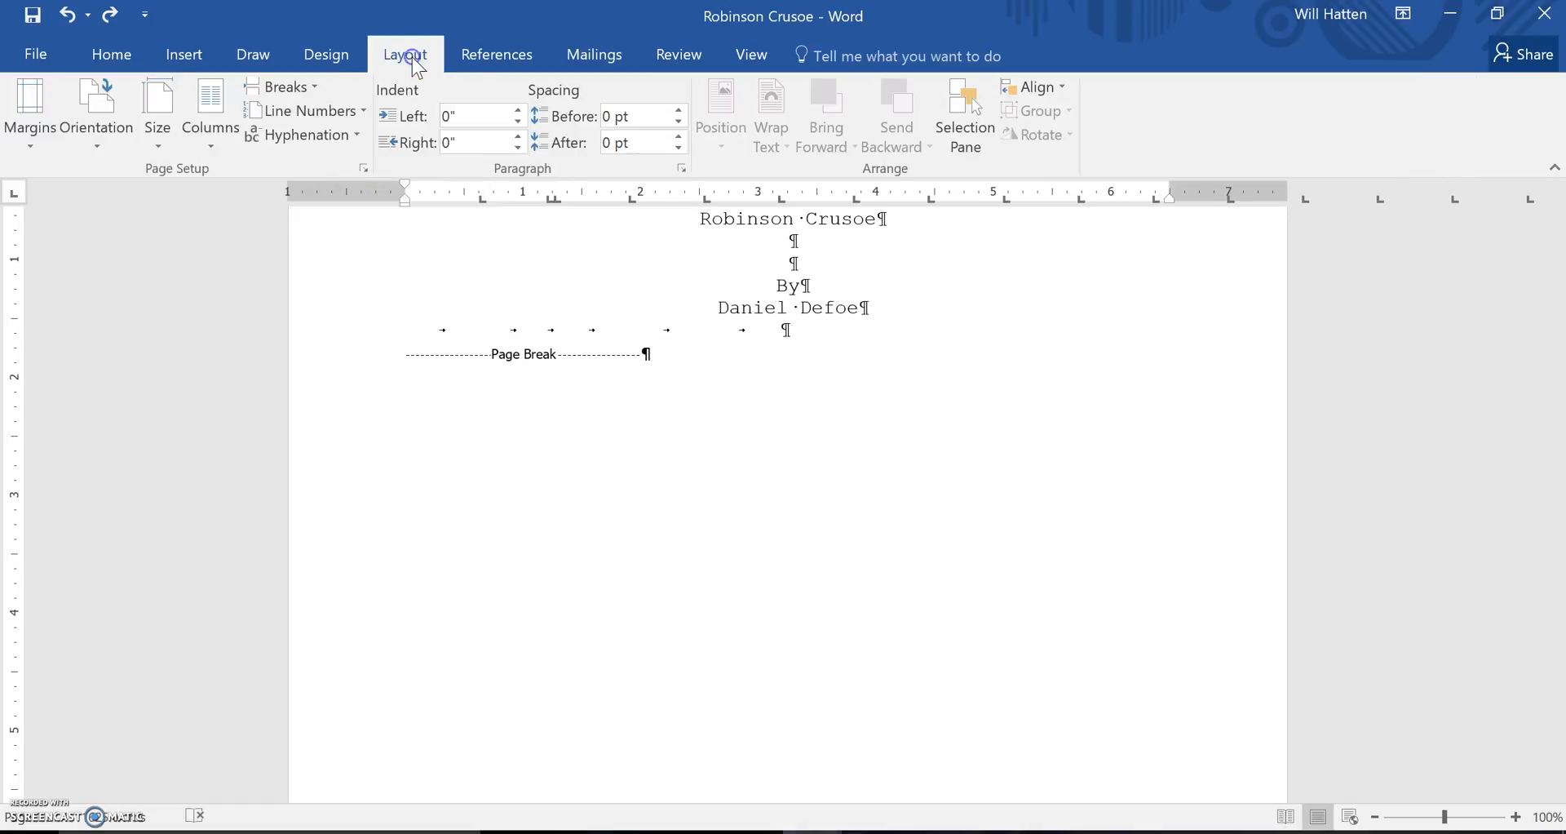
left_click(282, 86)
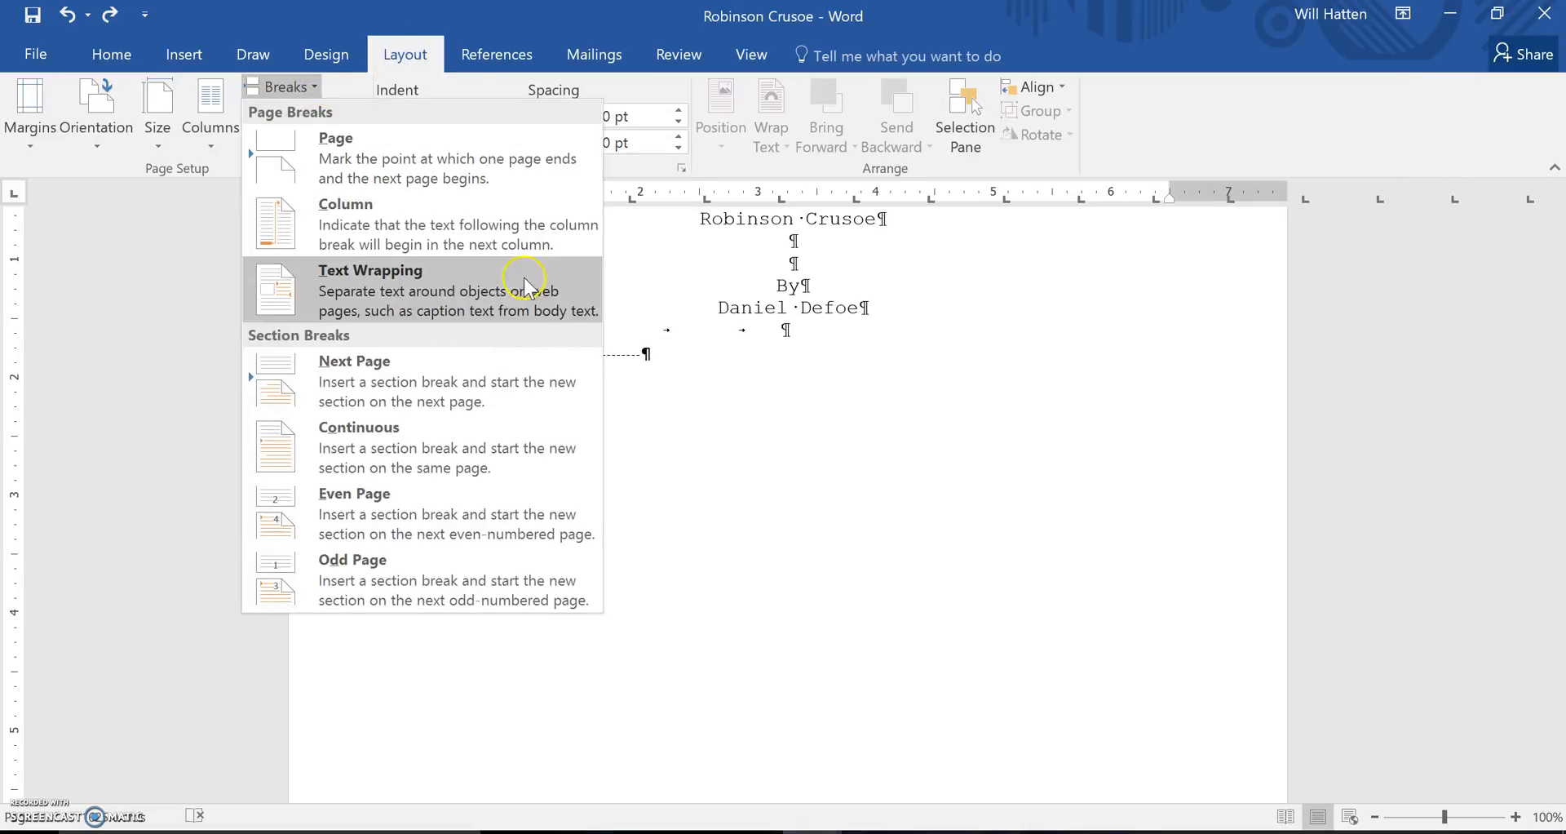
left_click(701, 461)
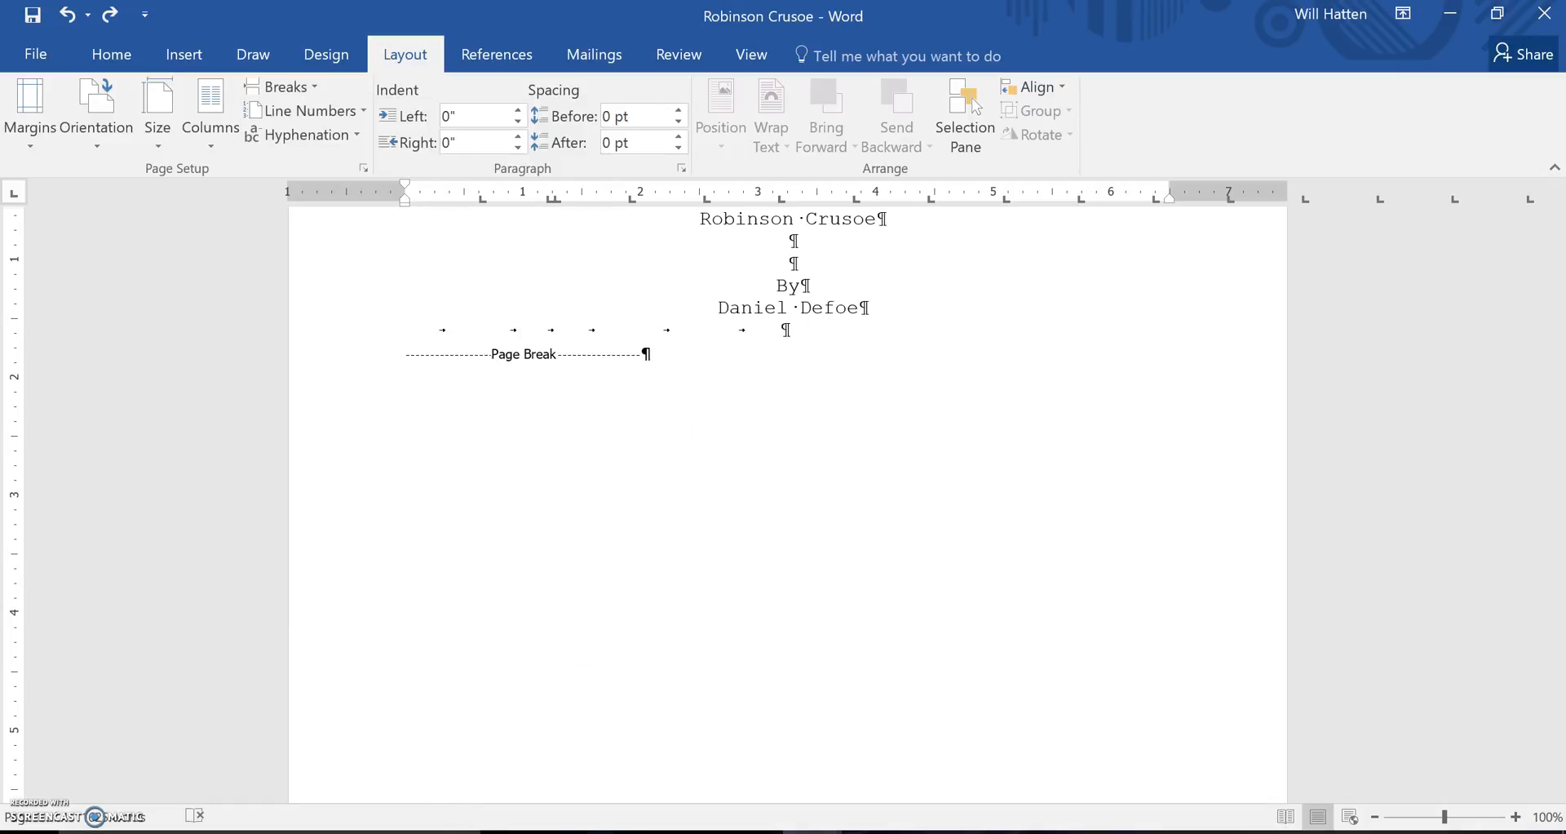
Step: Insert a Next Page section break after the title page's page break, and delete the empty paragraph above the Chapter I heading
scroll(976, 600, "up", 5)
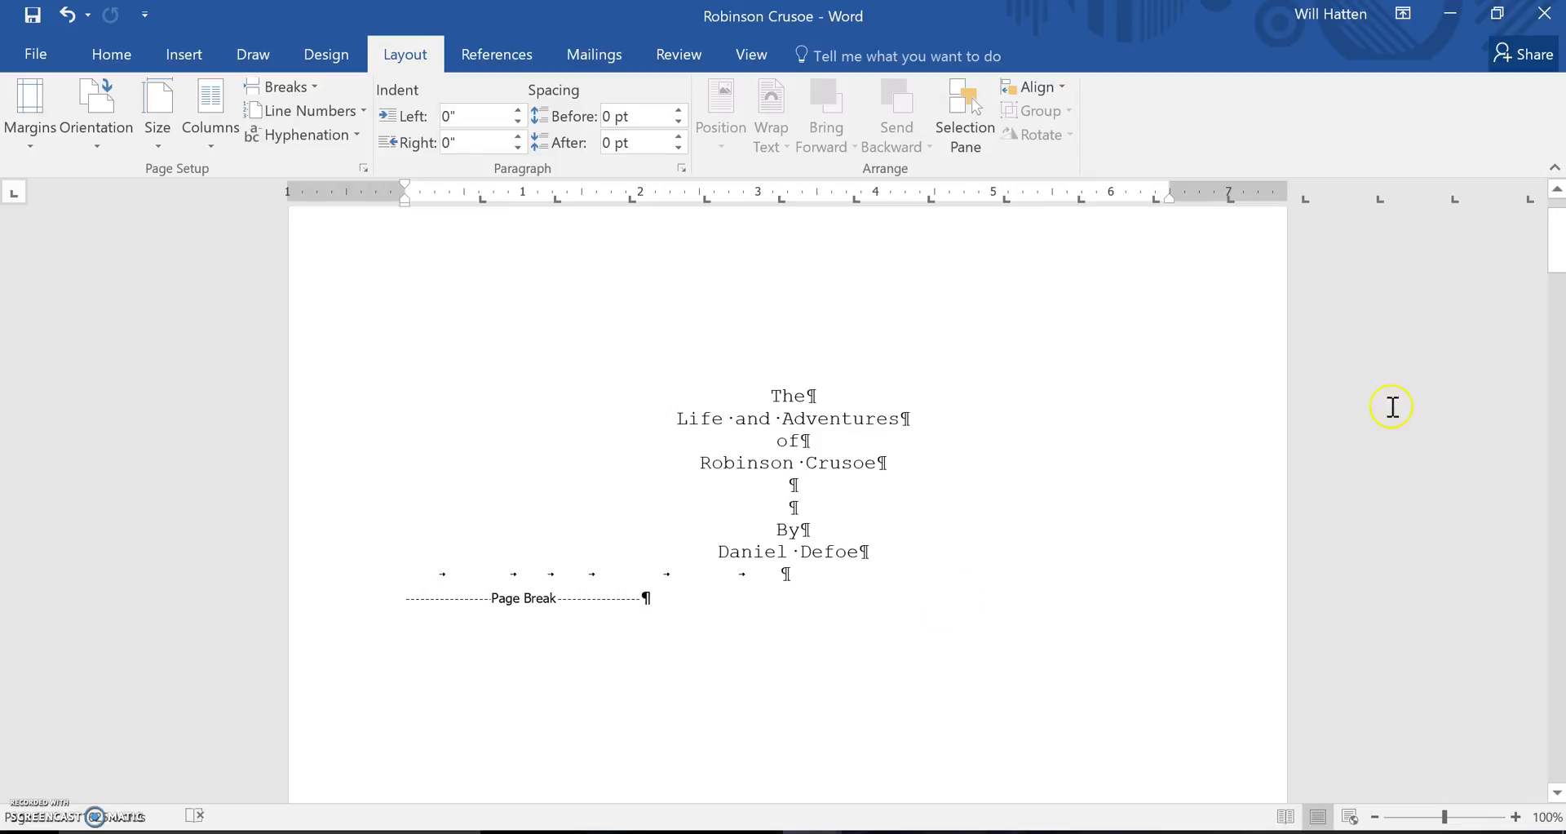
left_click_drag(1556, 280, 1493, 300)
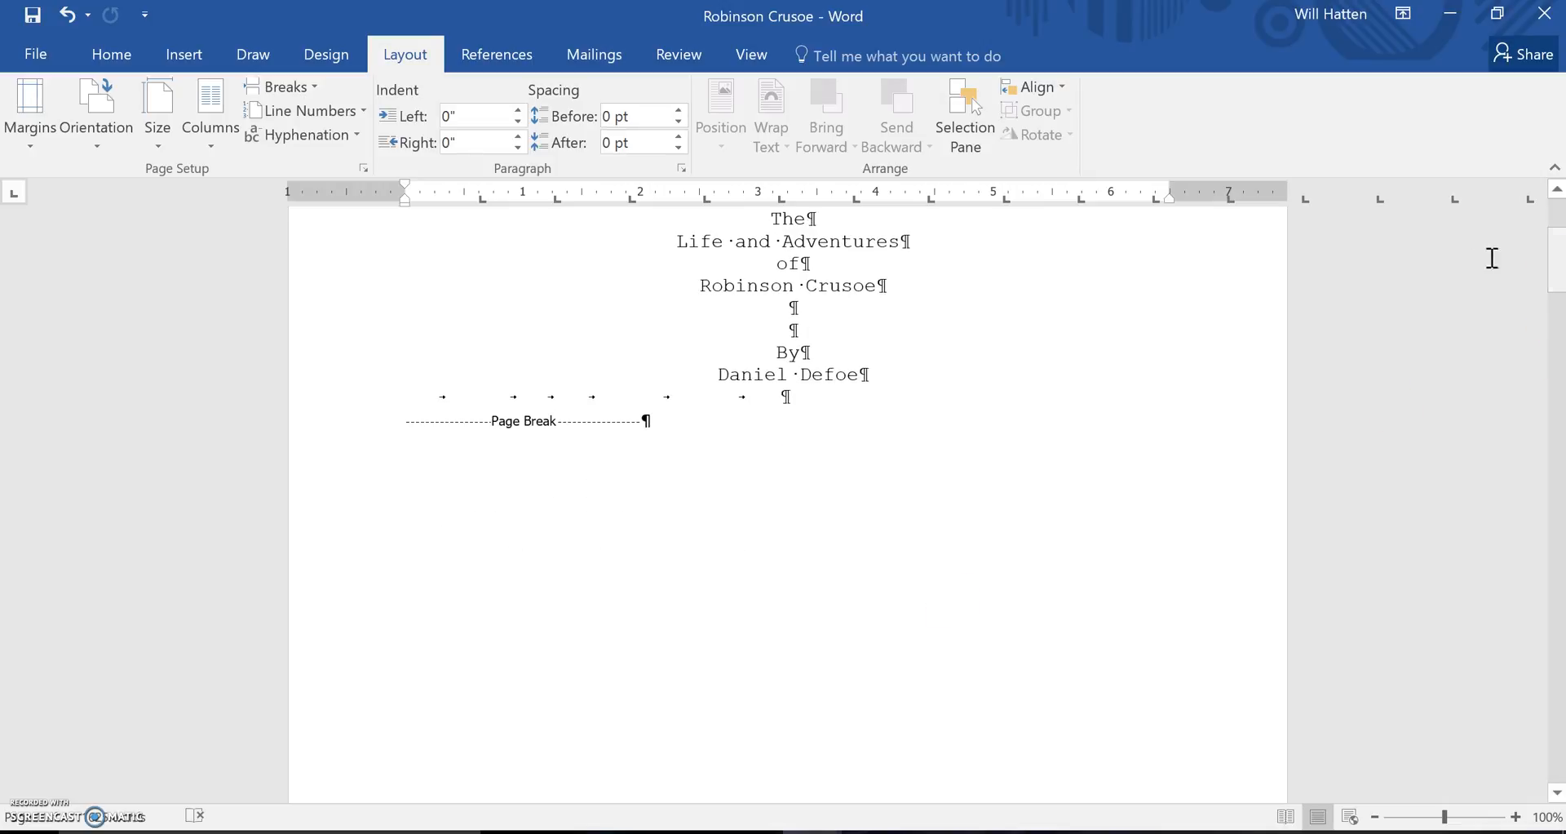
left_click(690, 425)
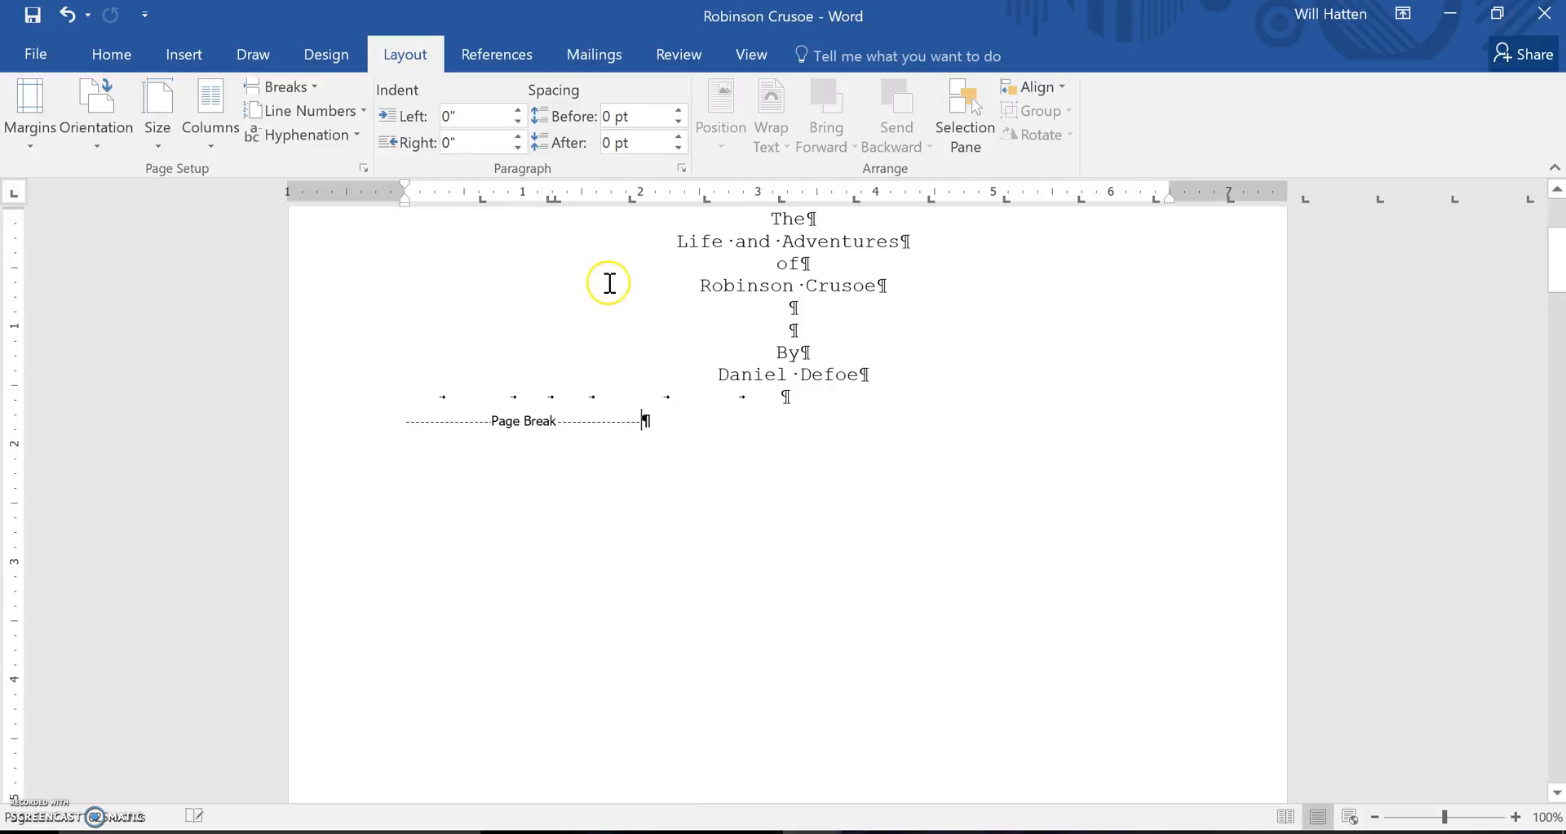
left_click(306, 86)
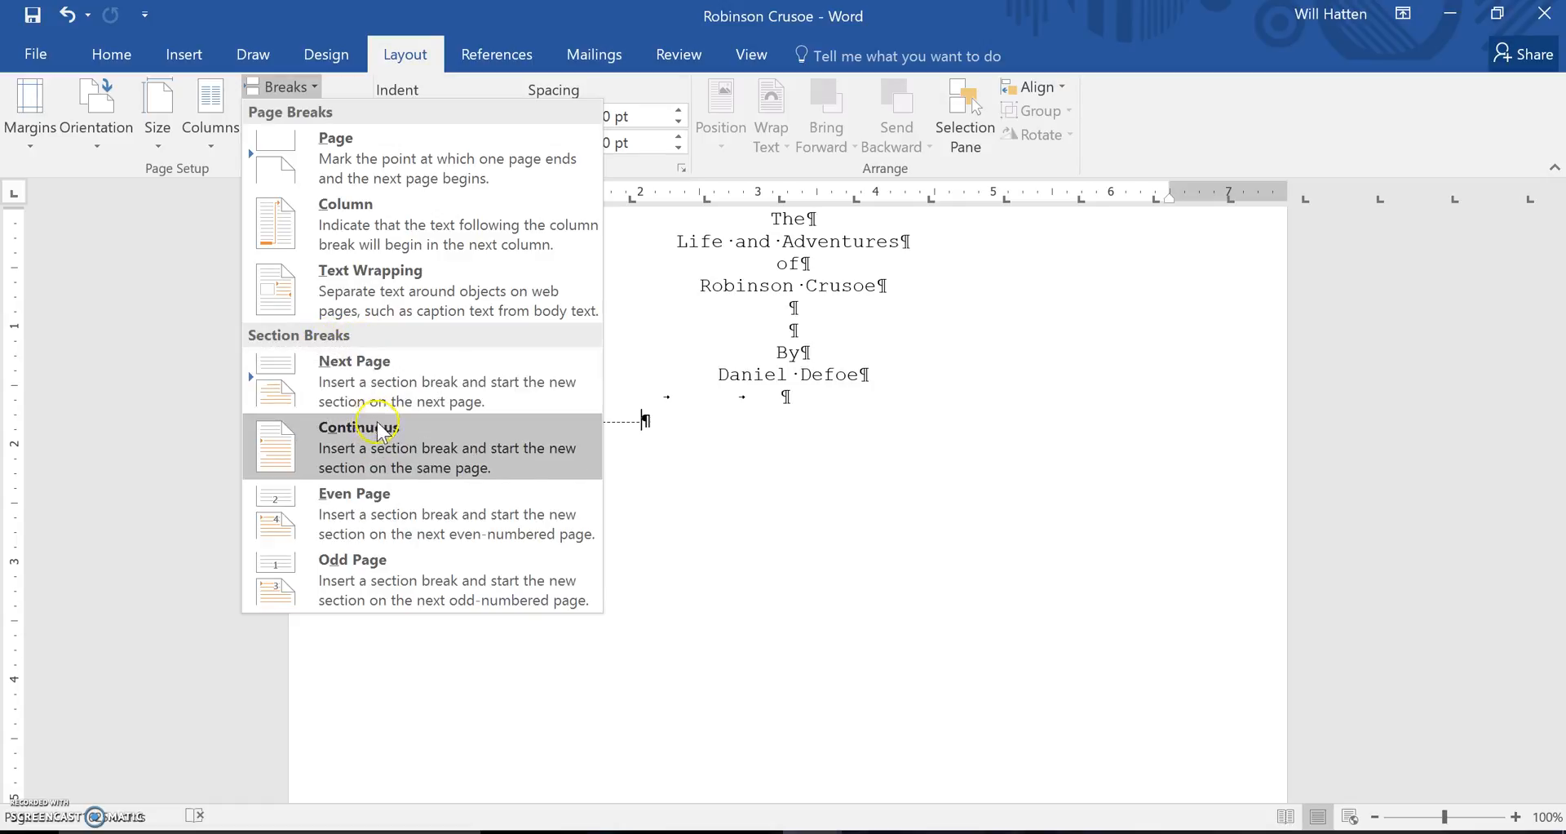
left_click(418, 369)
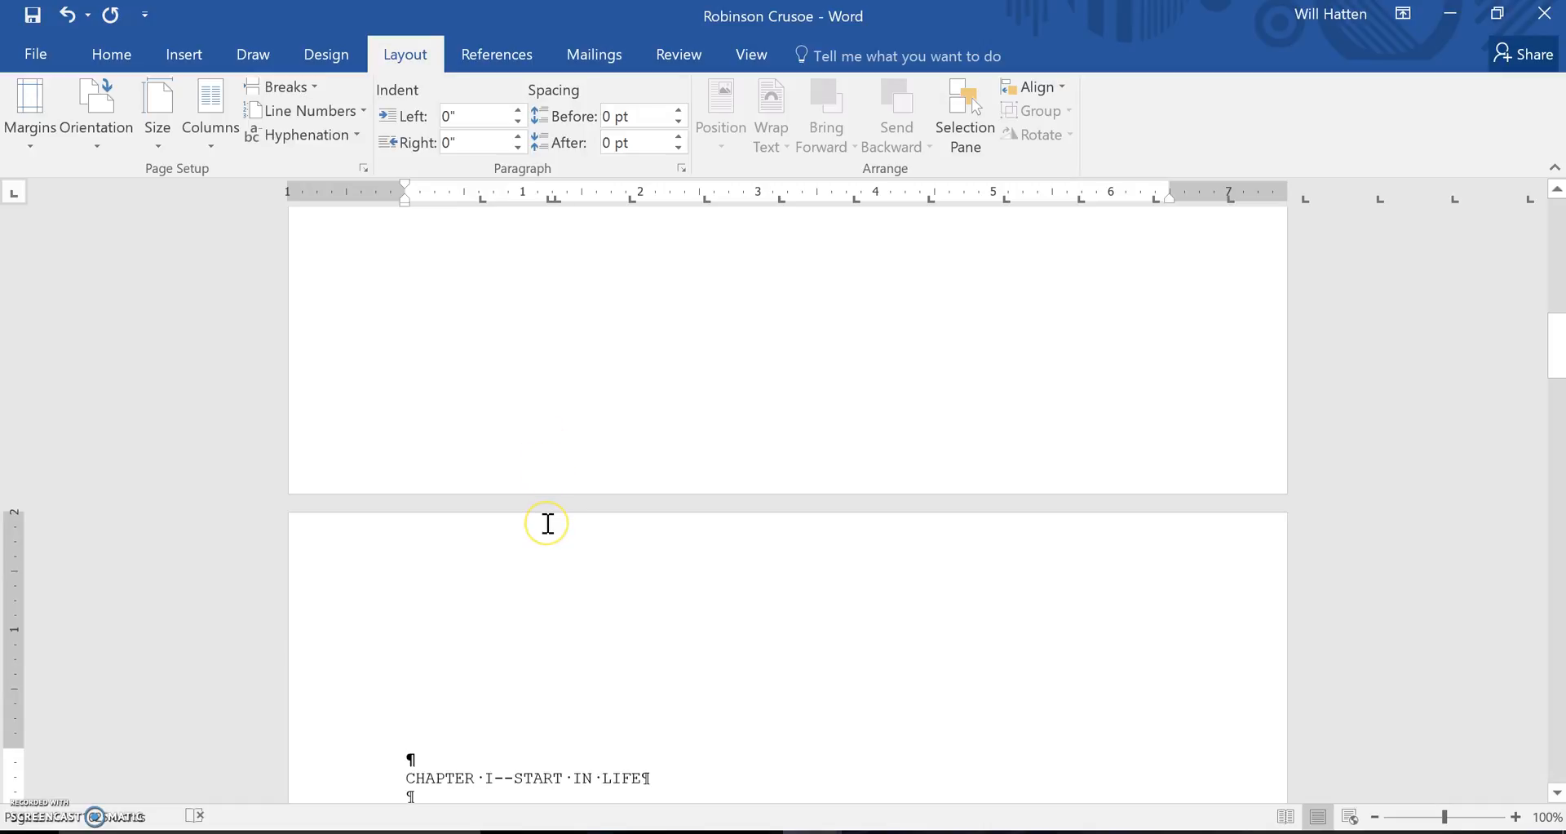
key("BackSpace")
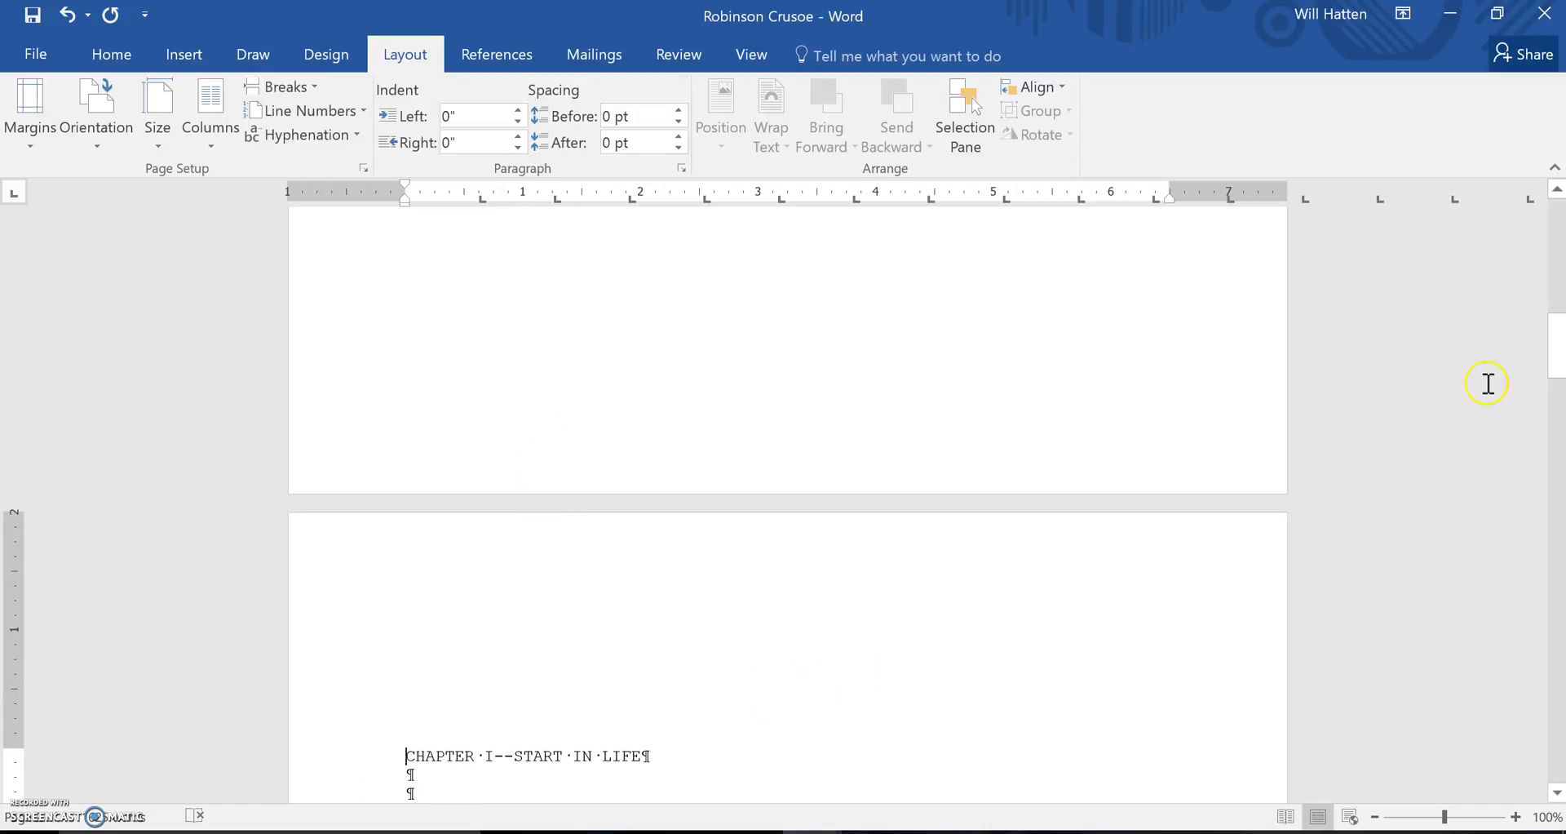
Step: Apply the Normal margin preset, 1" on all sides, to the section that starts at the heading "CHAPTER I--START IN LIFE"
left_click_drag(1557, 359, 1558, 256)
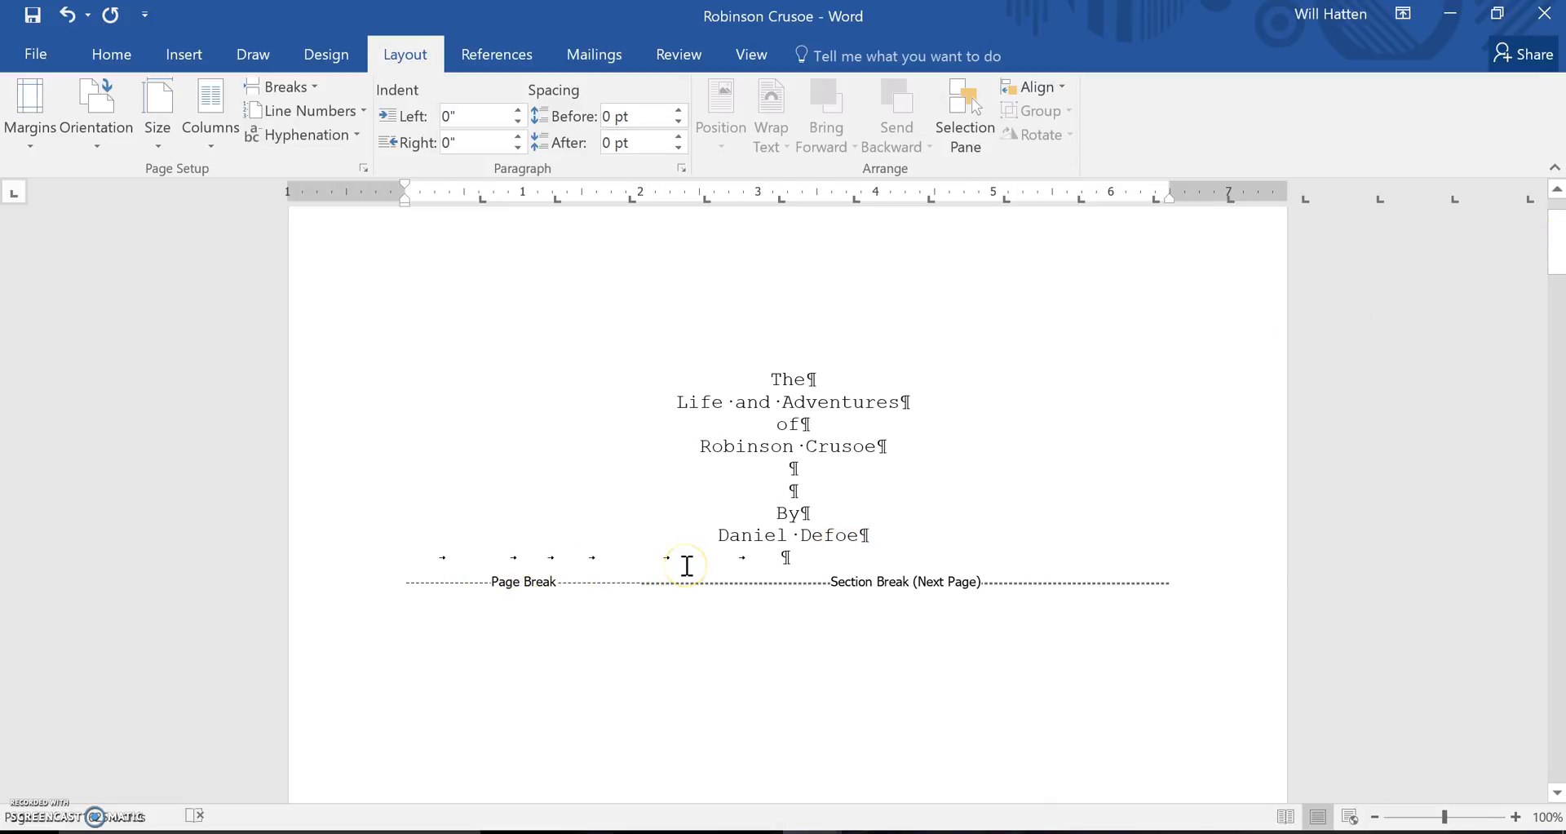
left_click_drag(1558, 249, 1558, 401)
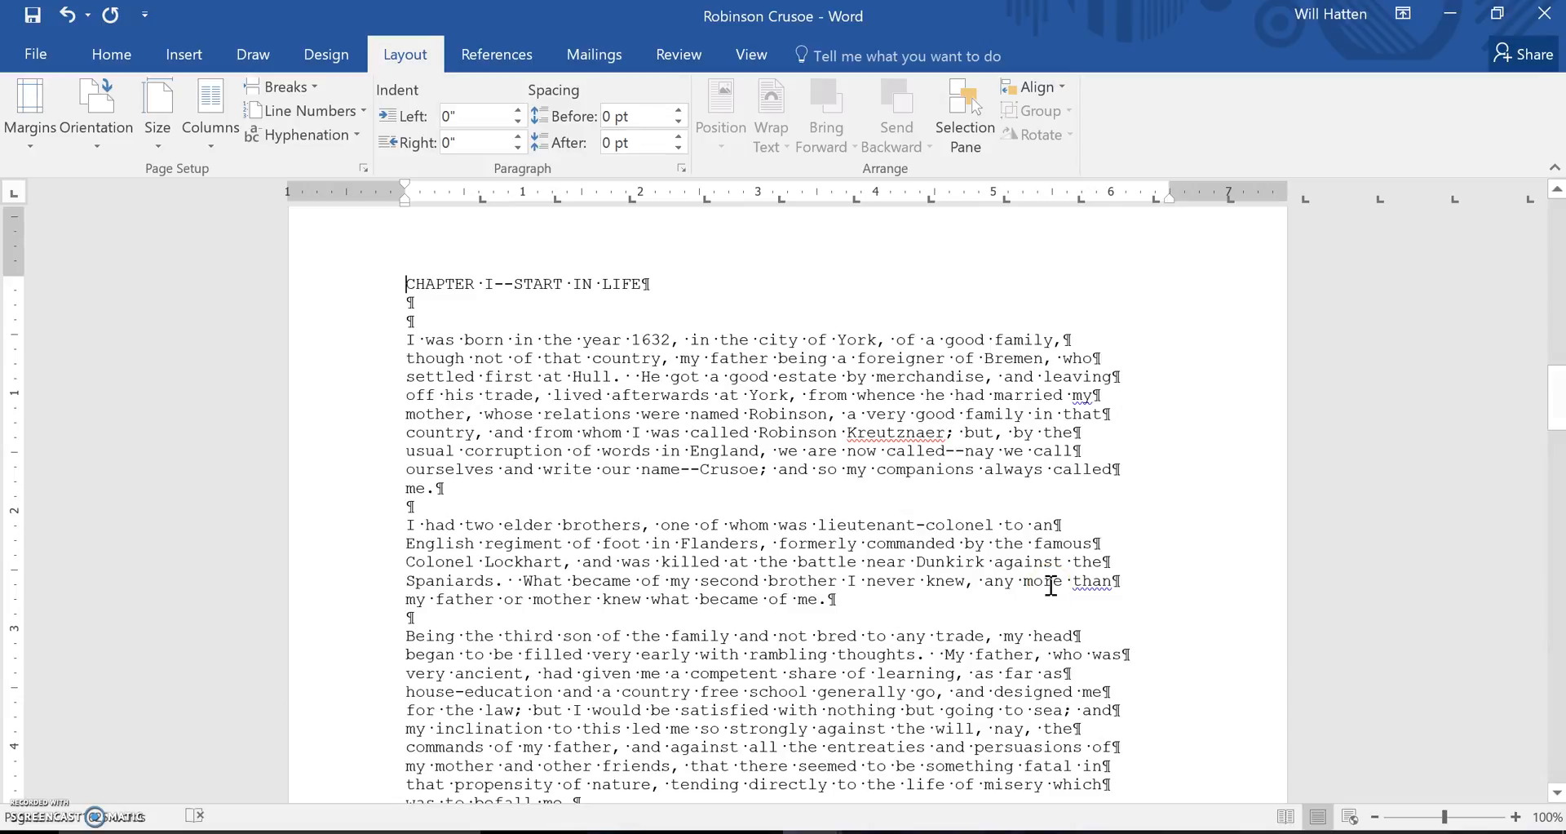
left_click_drag(1556, 394, 1556, 356)
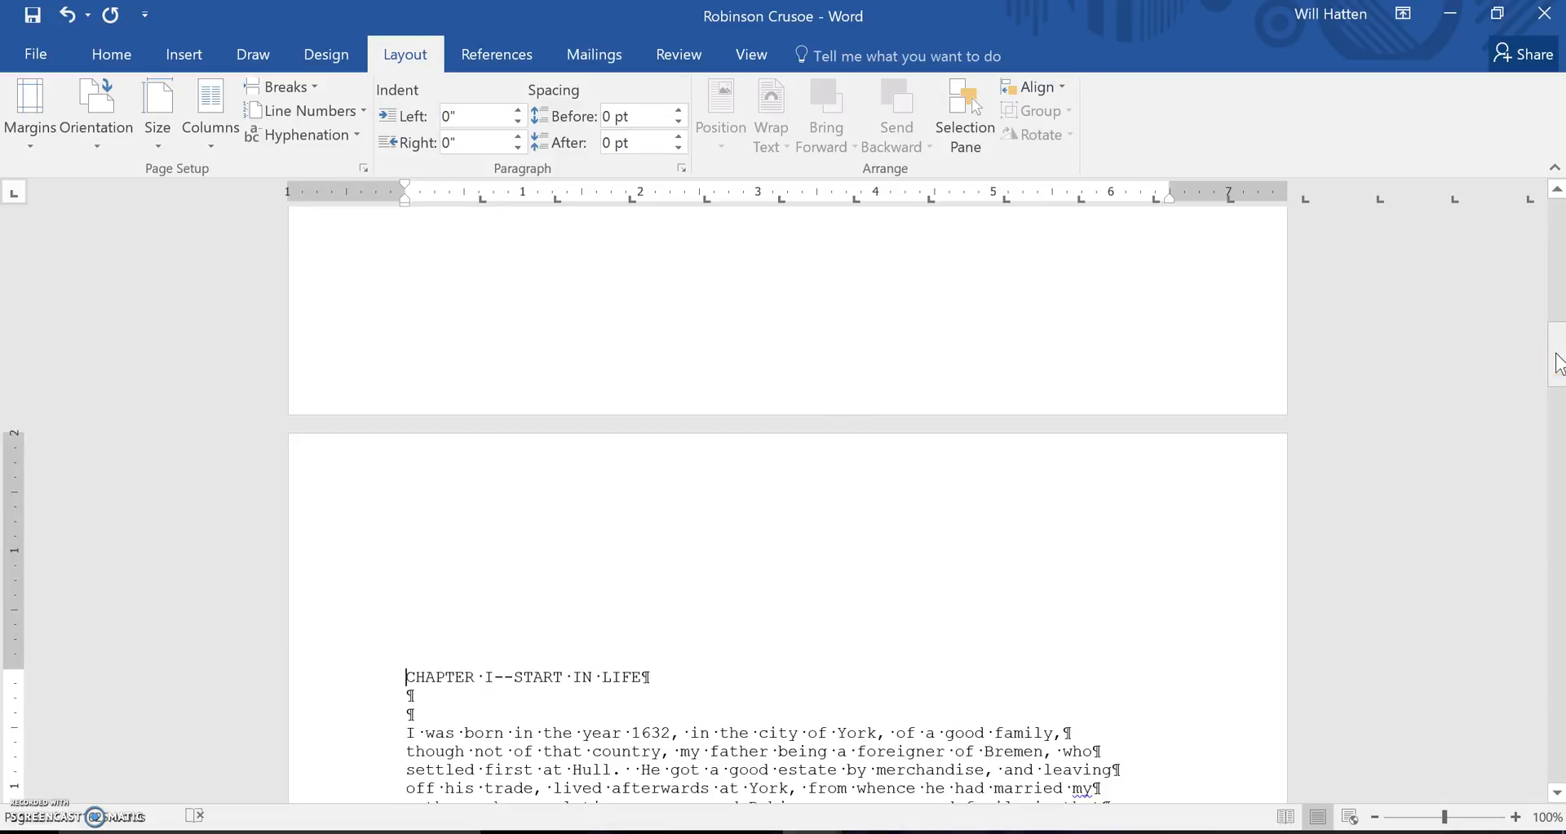
mouse_move(1558, 363)
left_mouse_down()
mouse_move(1555, 237)
mouse_move(1556, 380)
left_mouse_up()
left_click(405, 478)
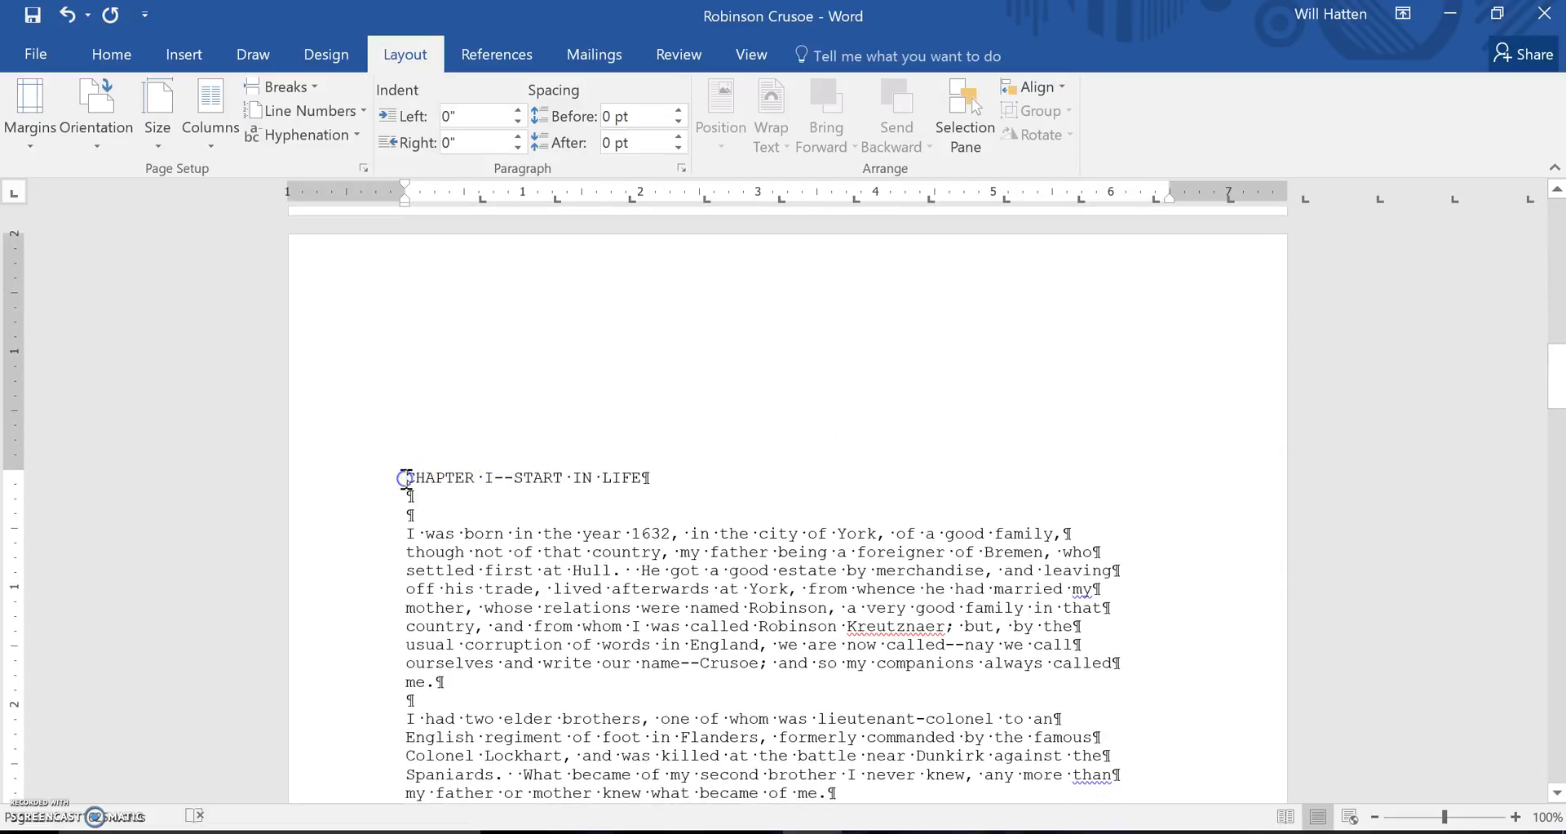
left_click(31, 141)
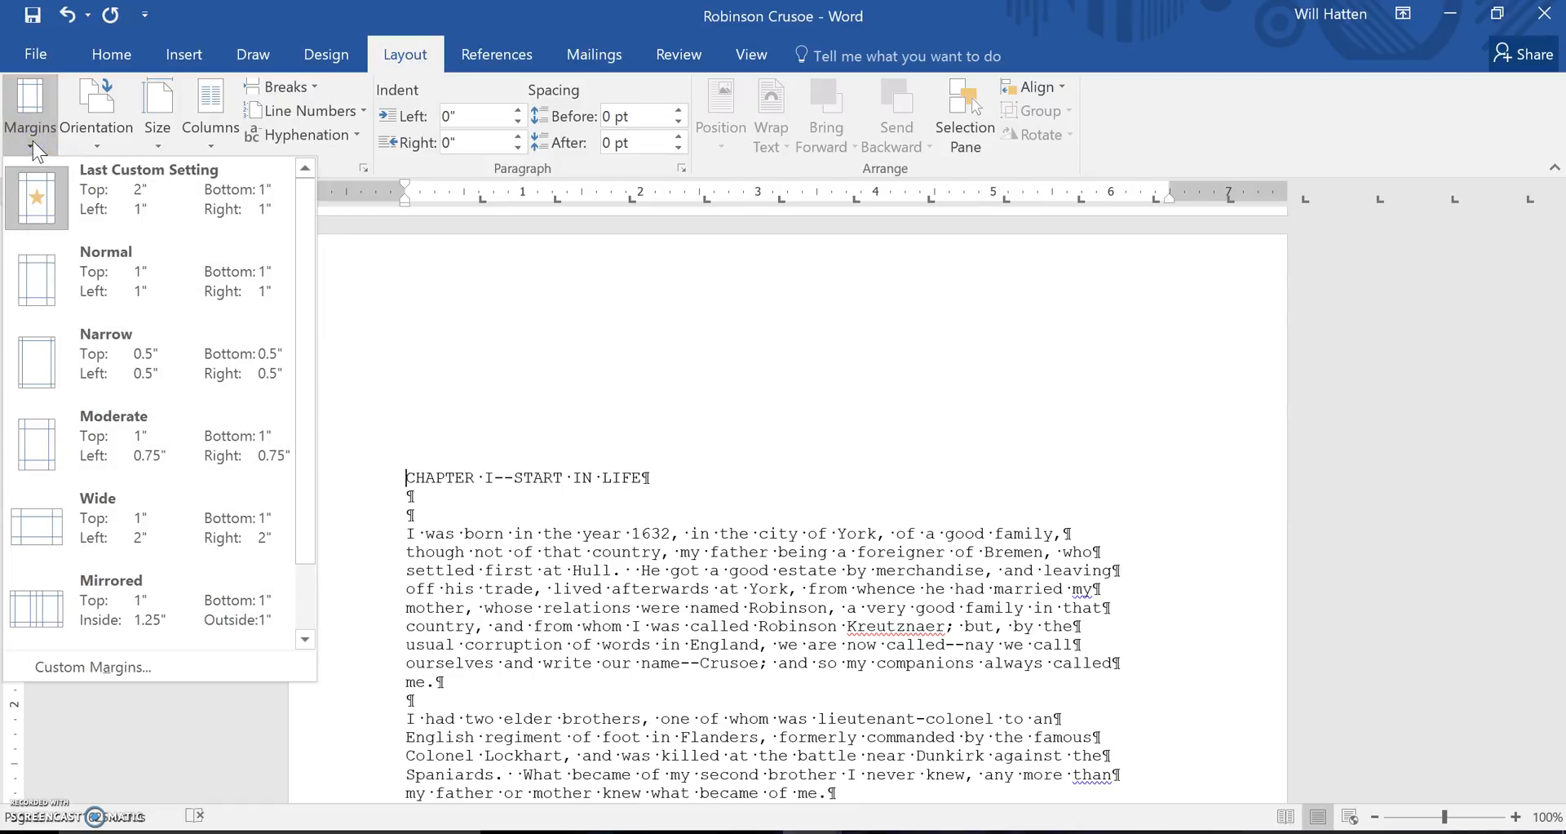
left_click(151, 291)
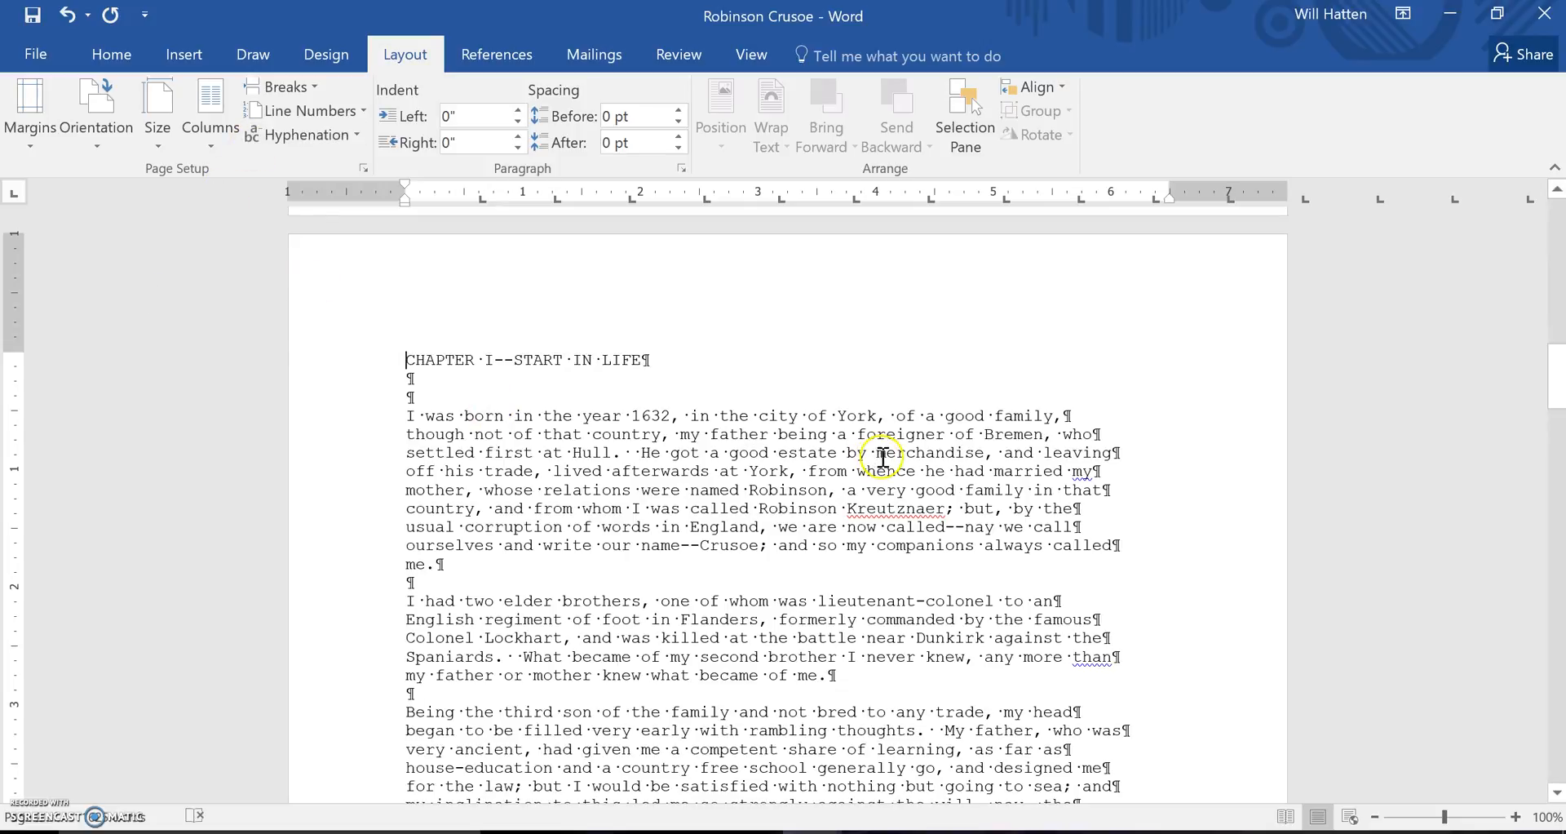
Step: Return to the title page and add an empty paragraph directly below the author line
left_click(1558, 381)
left_click_drag(1558, 382, 1559, 216)
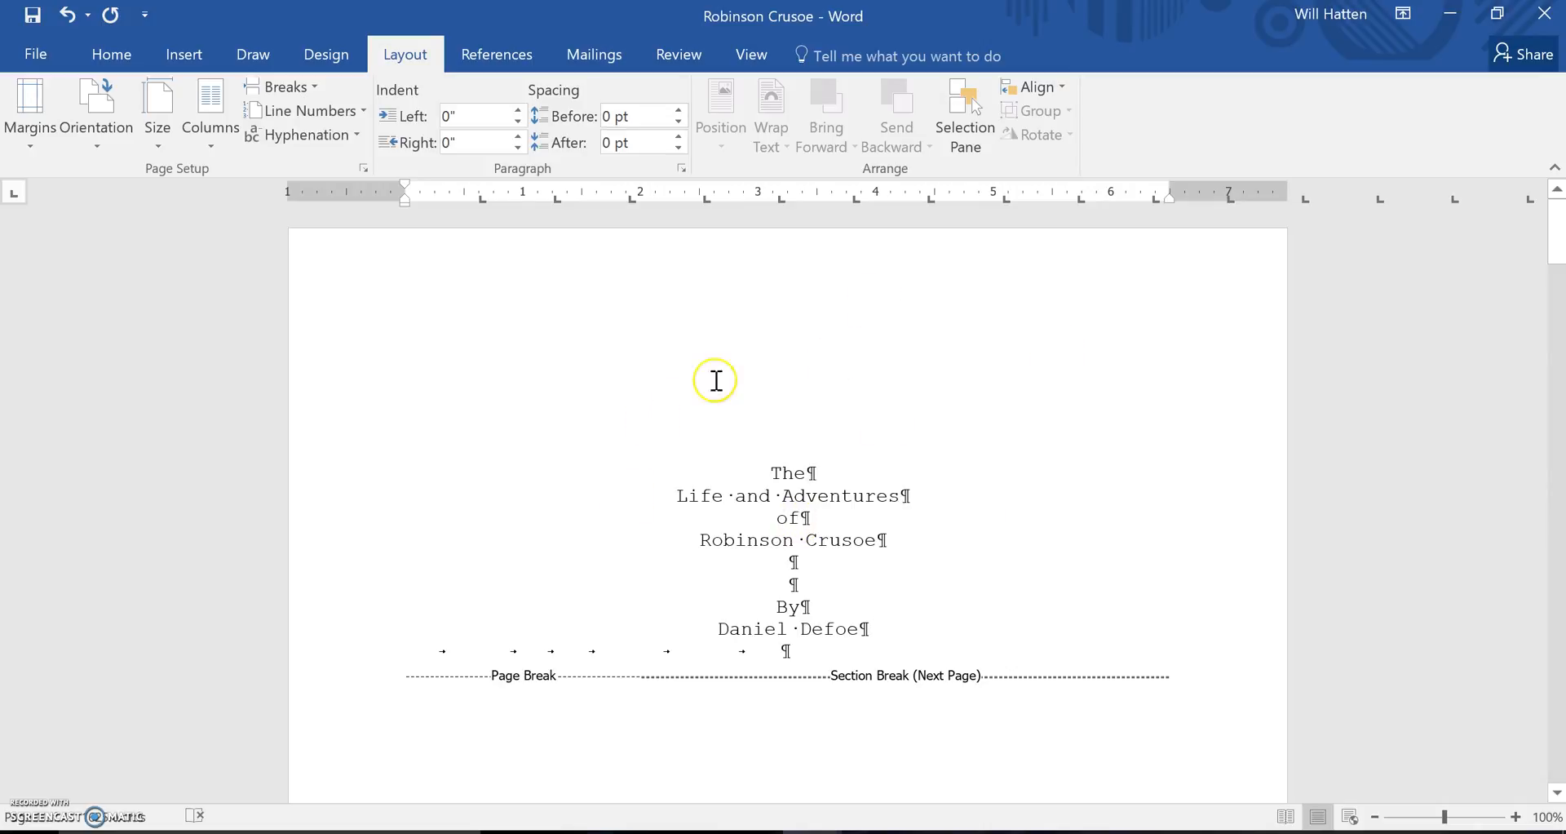
left_click(902, 617)
left_click(912, 628)
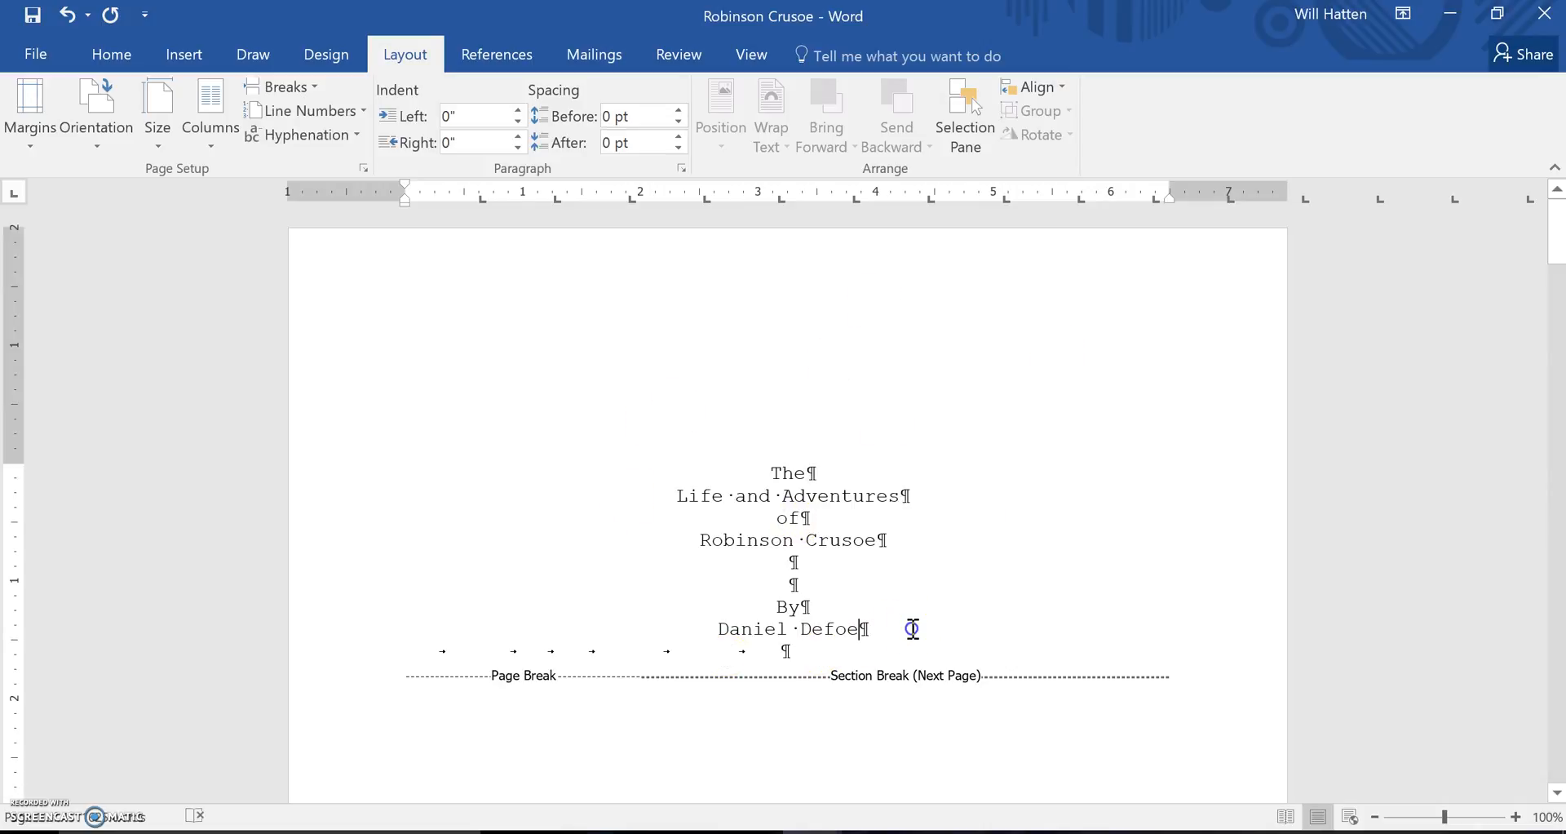
key("Return")
key("Return")
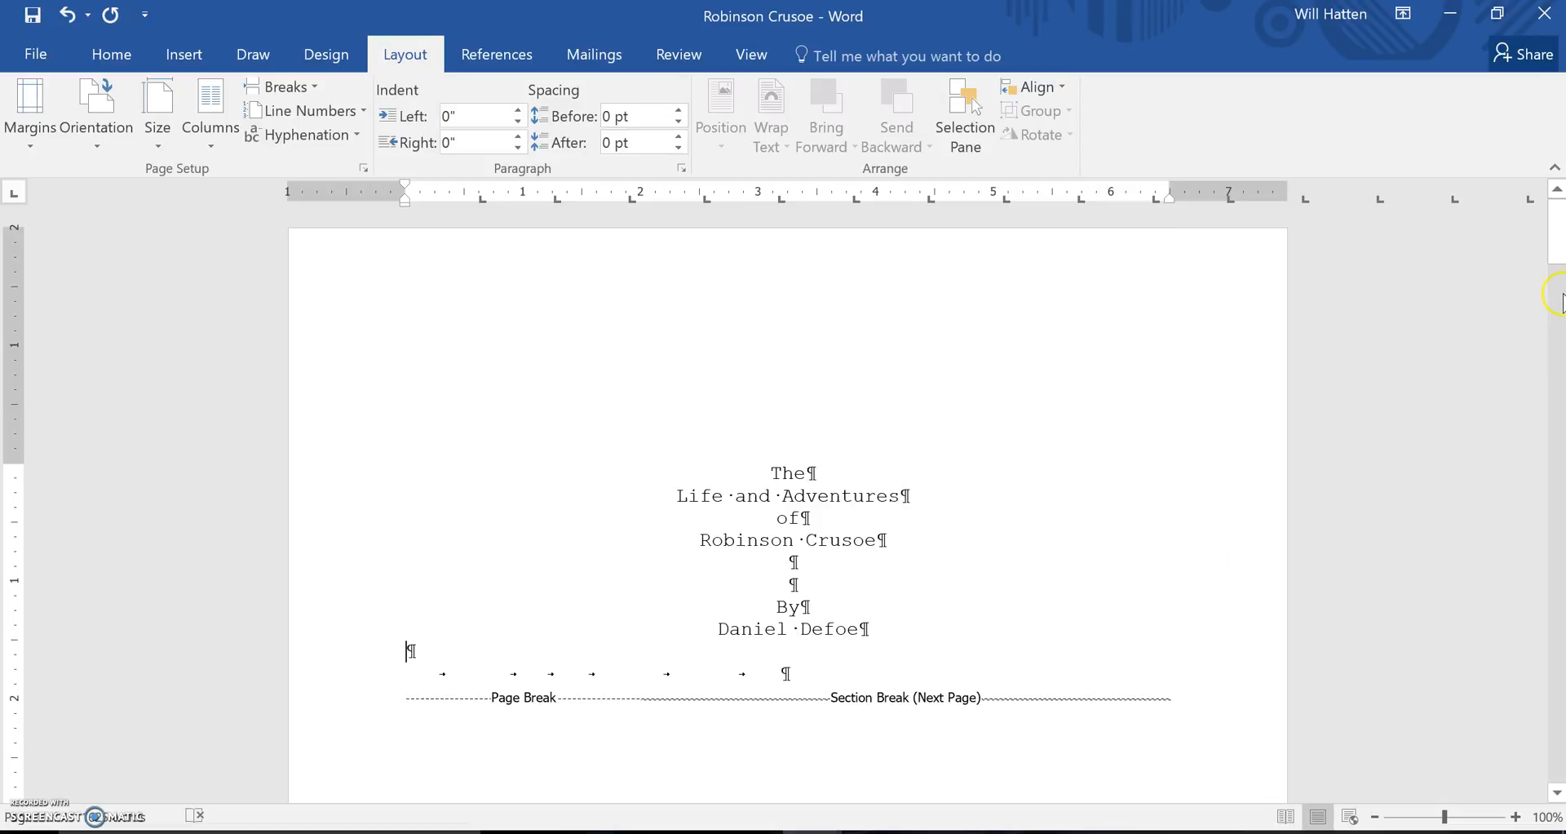
Step: Insert a Continuous section break in Chapter I directly before the paragraph starting "I had two elder brothers"
left_click_drag(1556, 238, 1552, 356)
scroll(1552, 357, "down", 3)
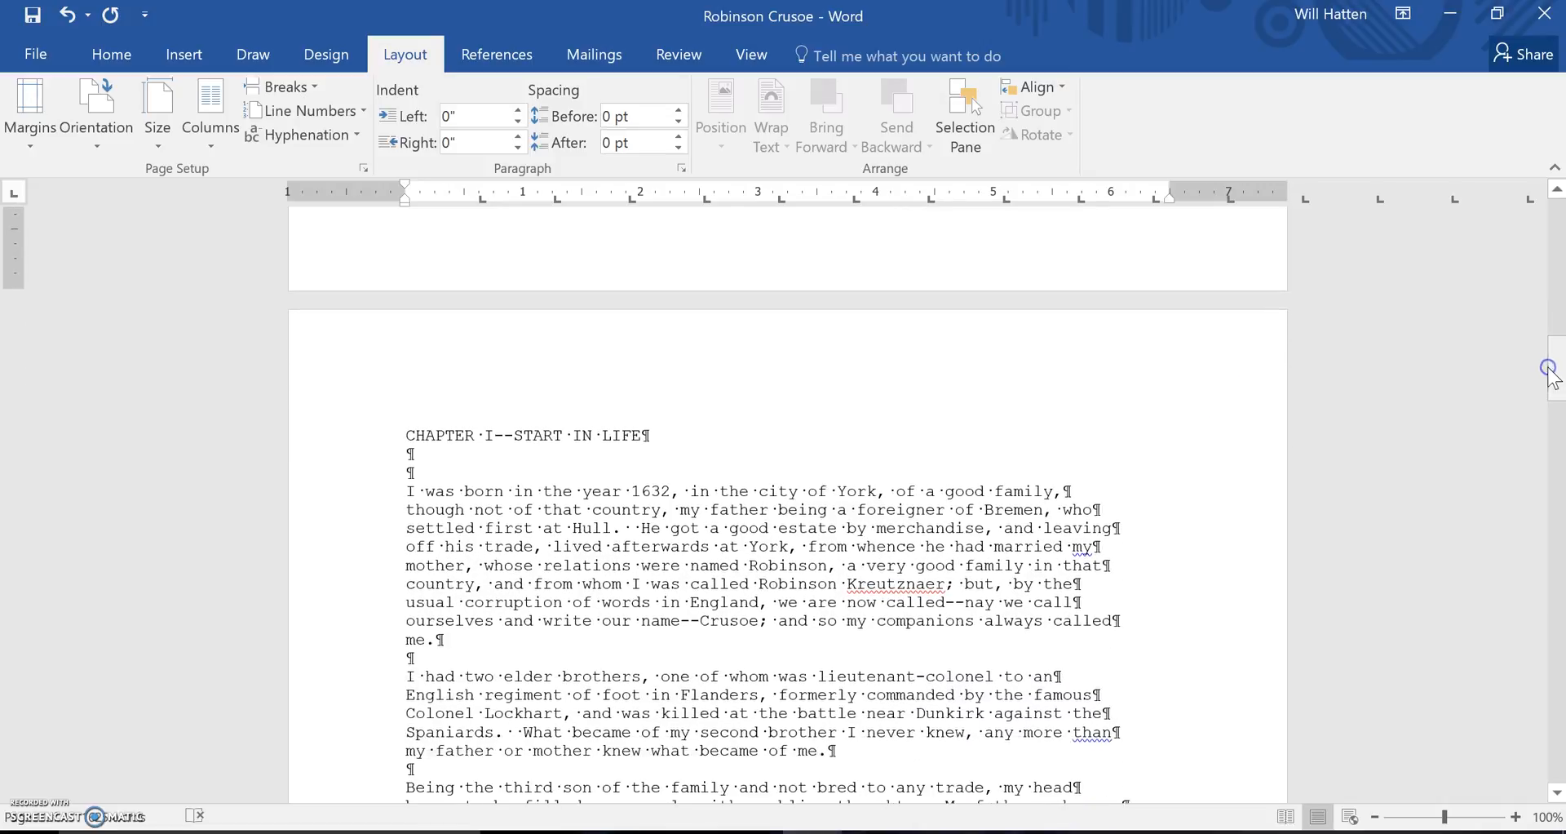
scroll(386, 607, "up", 1)
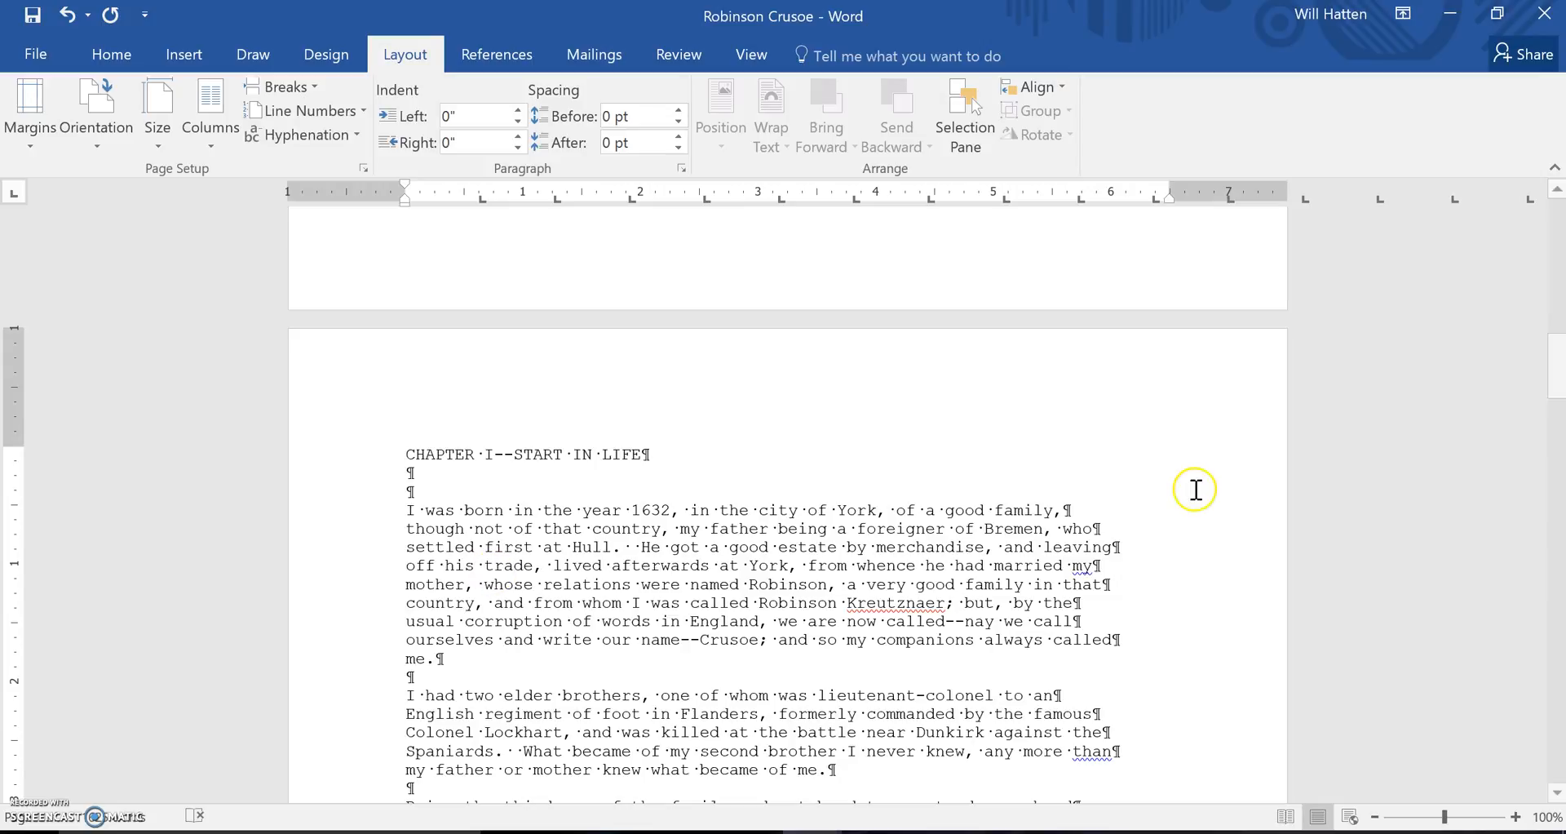
left_click_drag(1556, 384, 1556, 412)
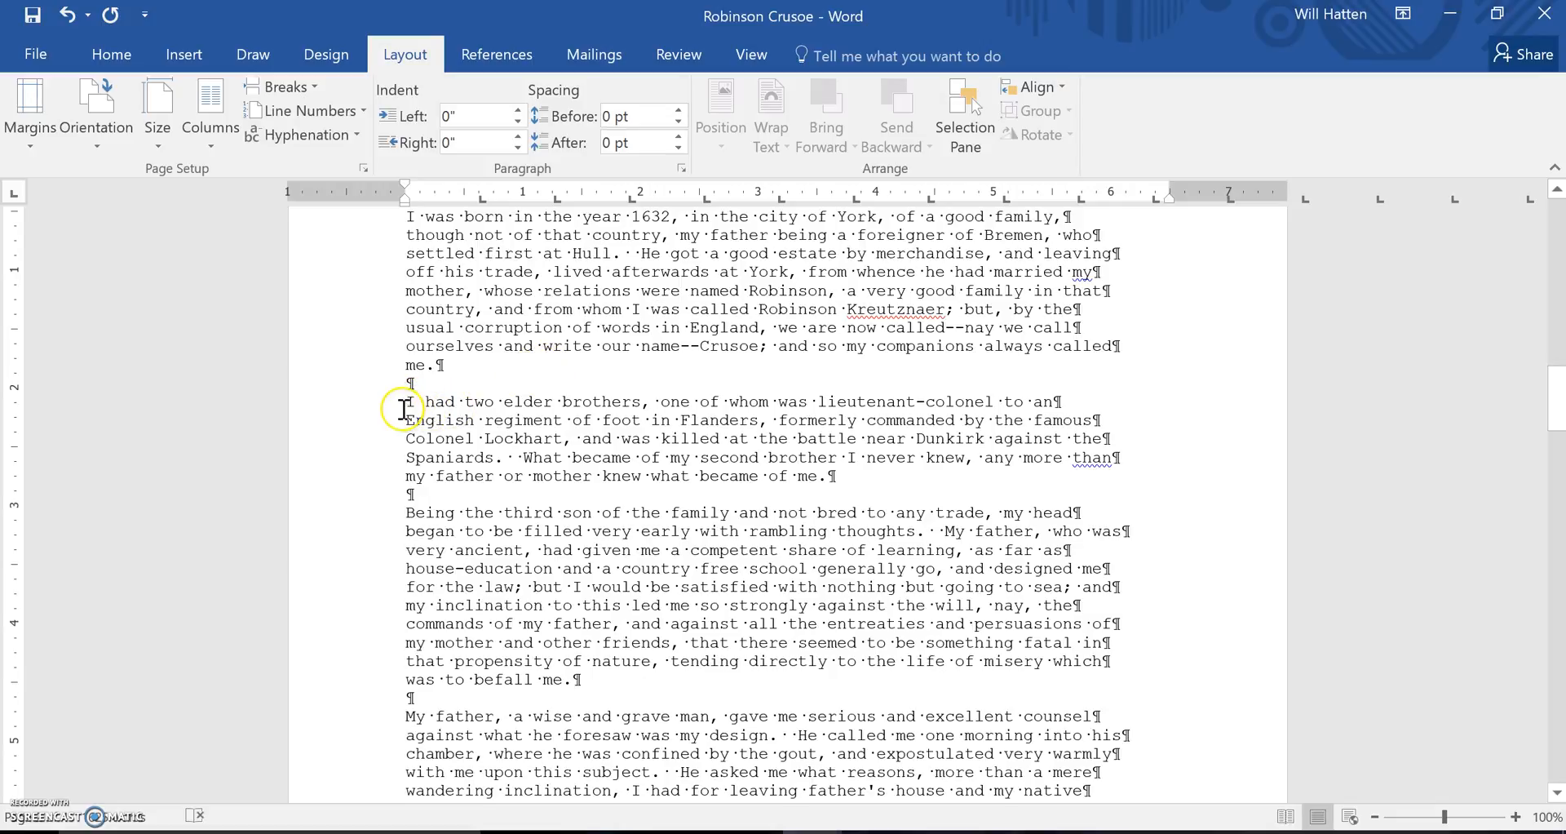
left_click(404, 402)
left_click(313, 88)
left_click(374, 447)
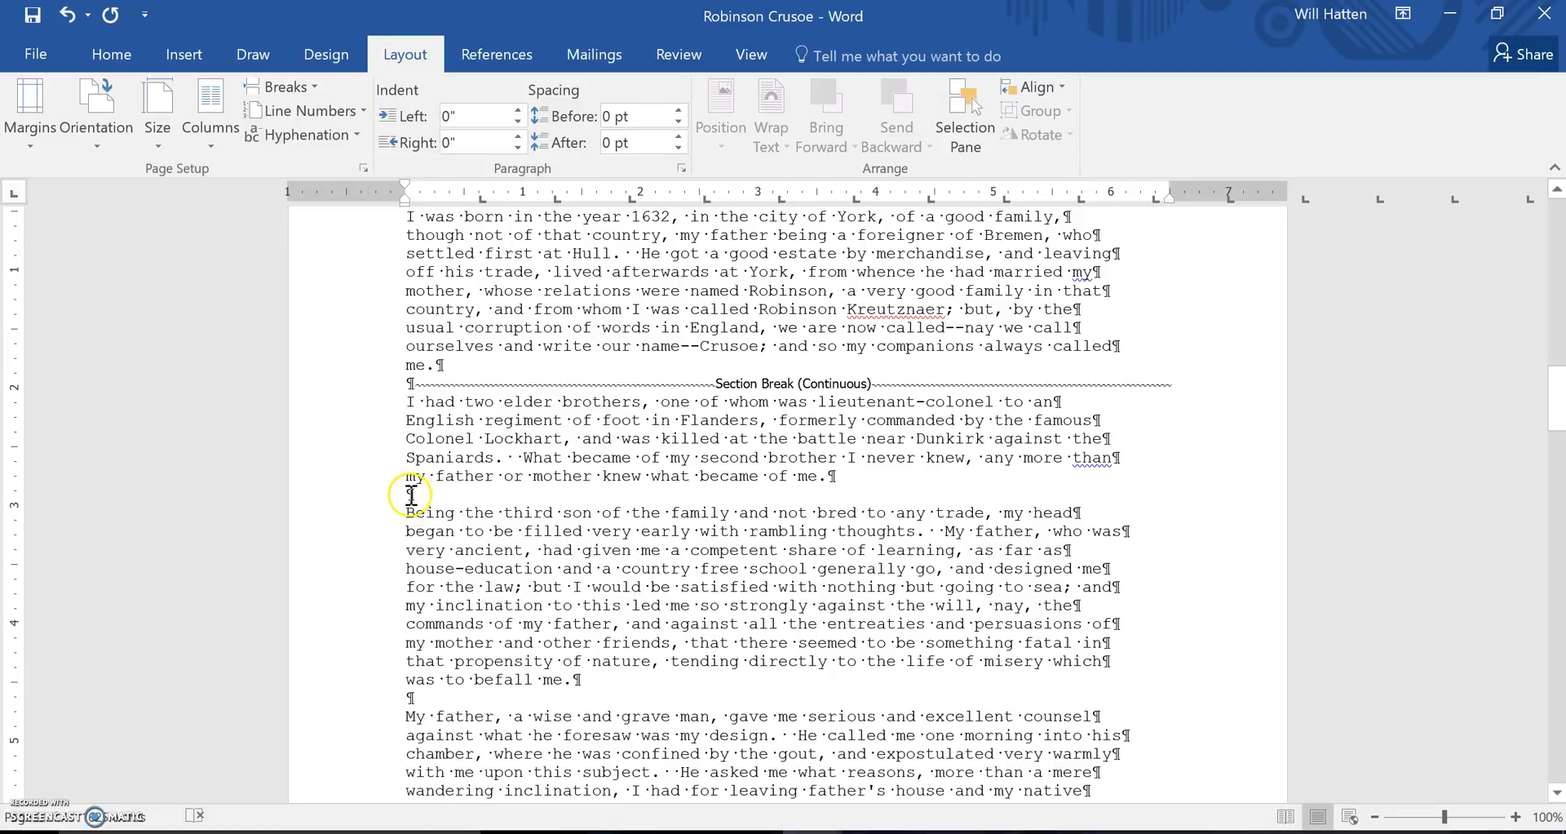
Step: Insert a Continuous section break after "what became of me." and delete the extra empty paragraph below it
left_click(829, 476)
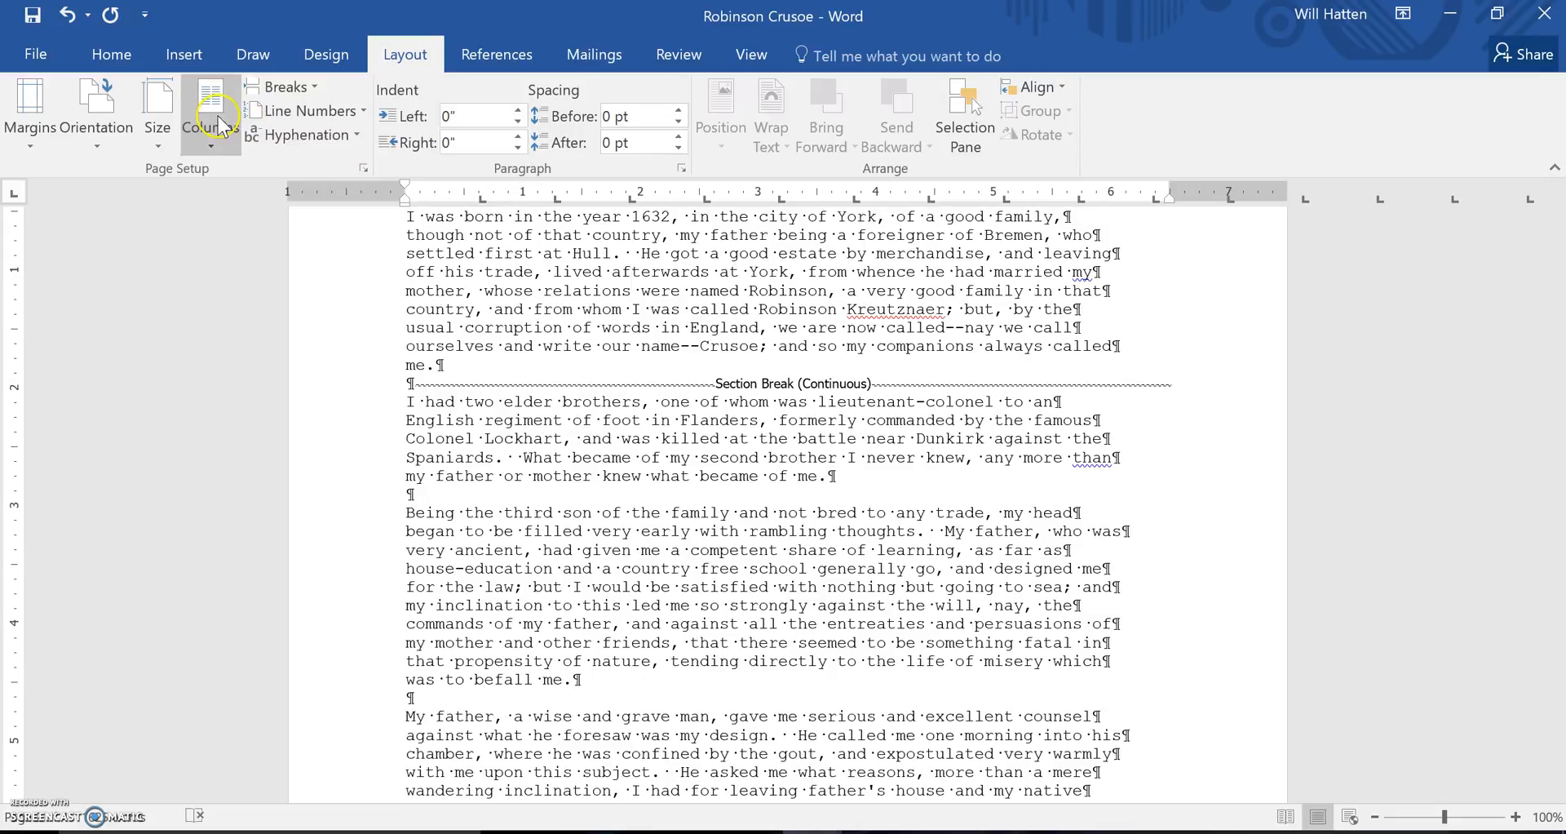
left_click(314, 88)
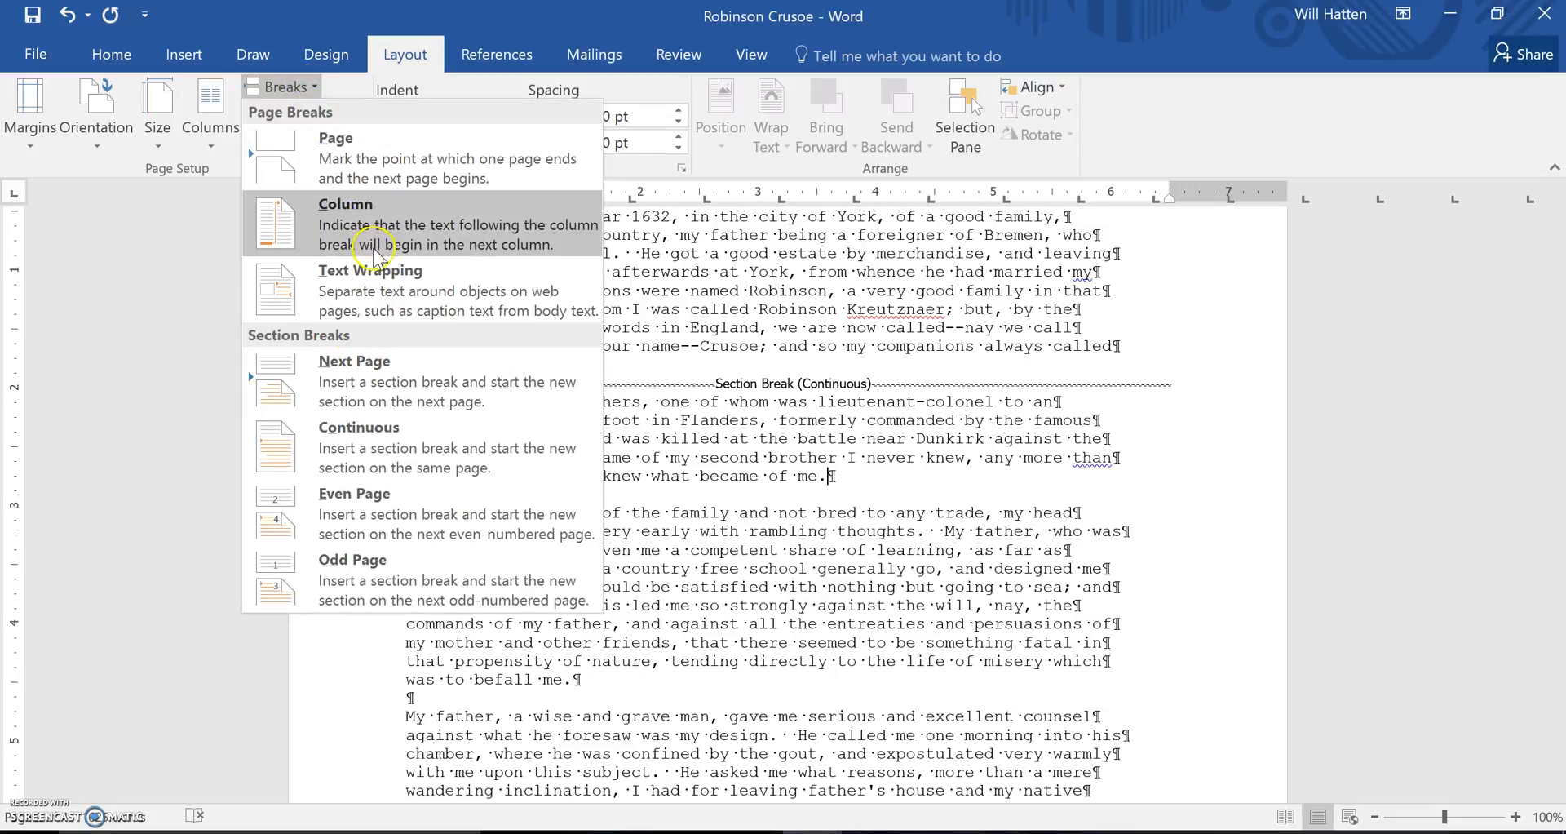
left_click(351, 429)
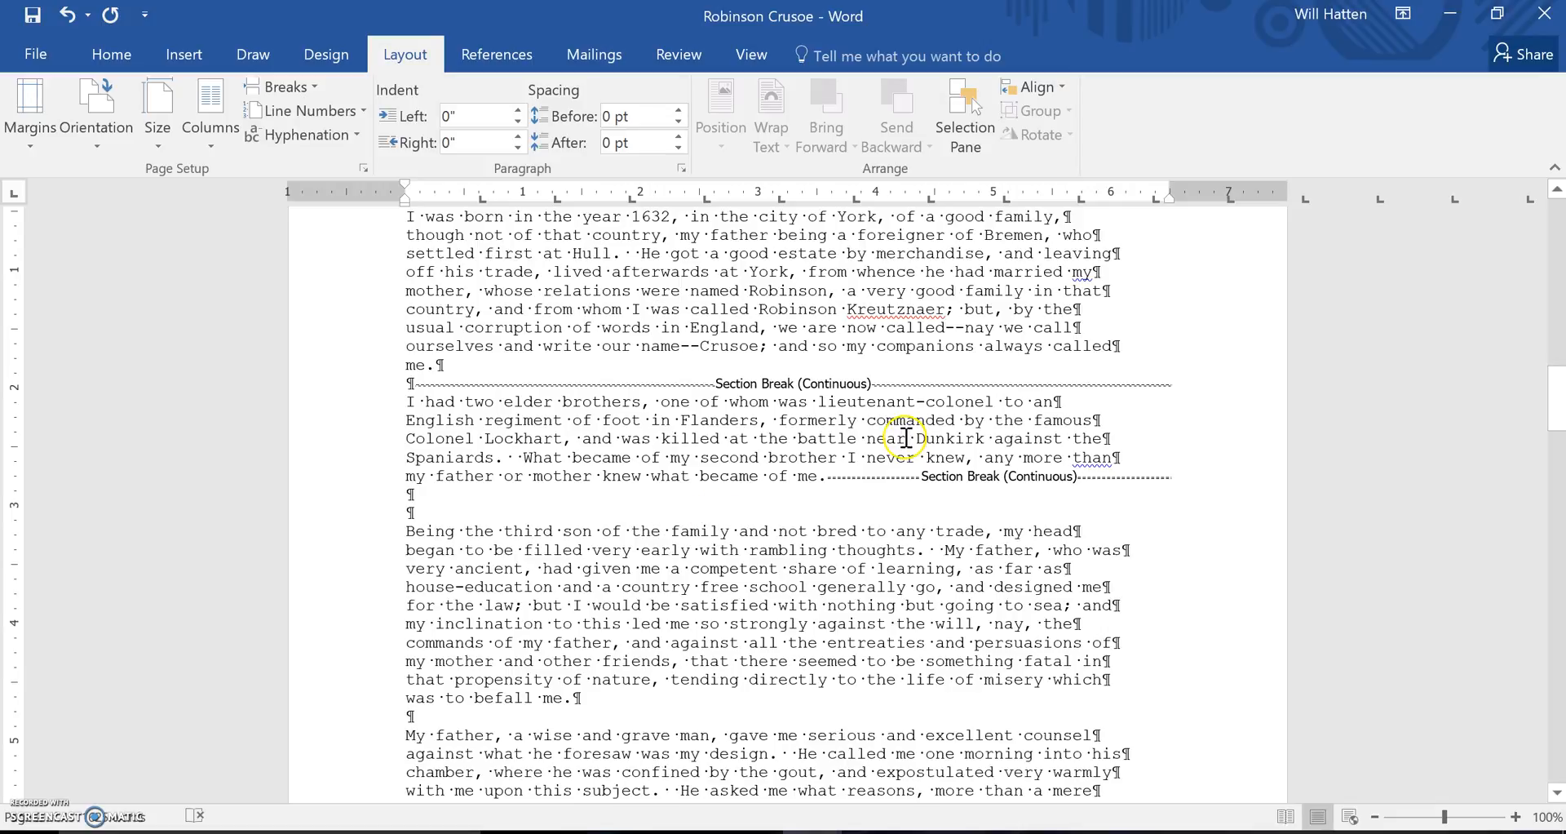
left_click(411, 496)
key("Delete")
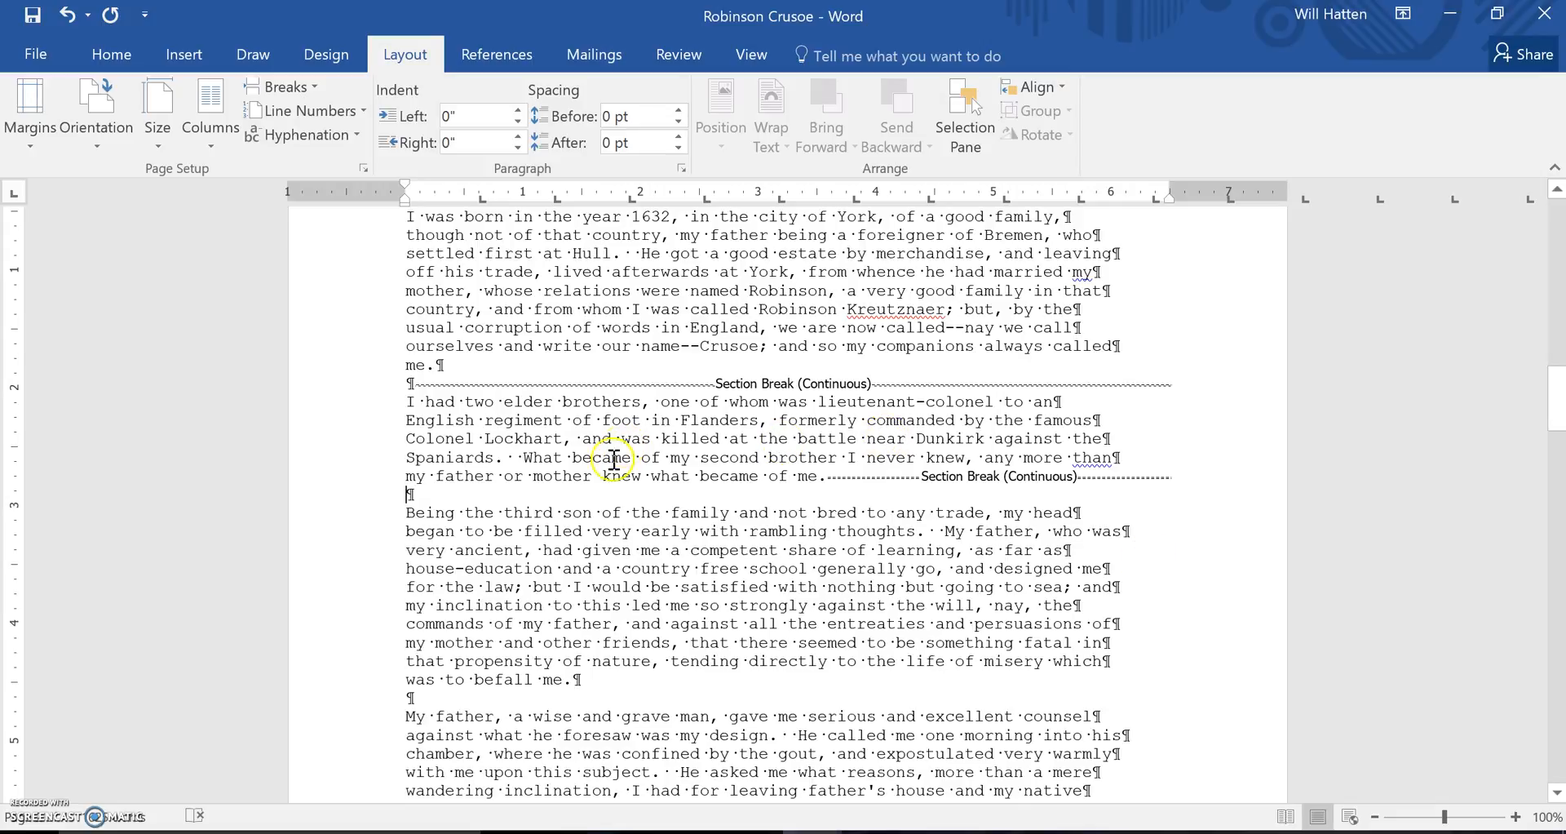
Step: Apply the Narrow margin preset, 0.5" on all sides, to the section containing the "I had two elder brothers" paragraph
left_click(410, 406)
left_click(43, 151)
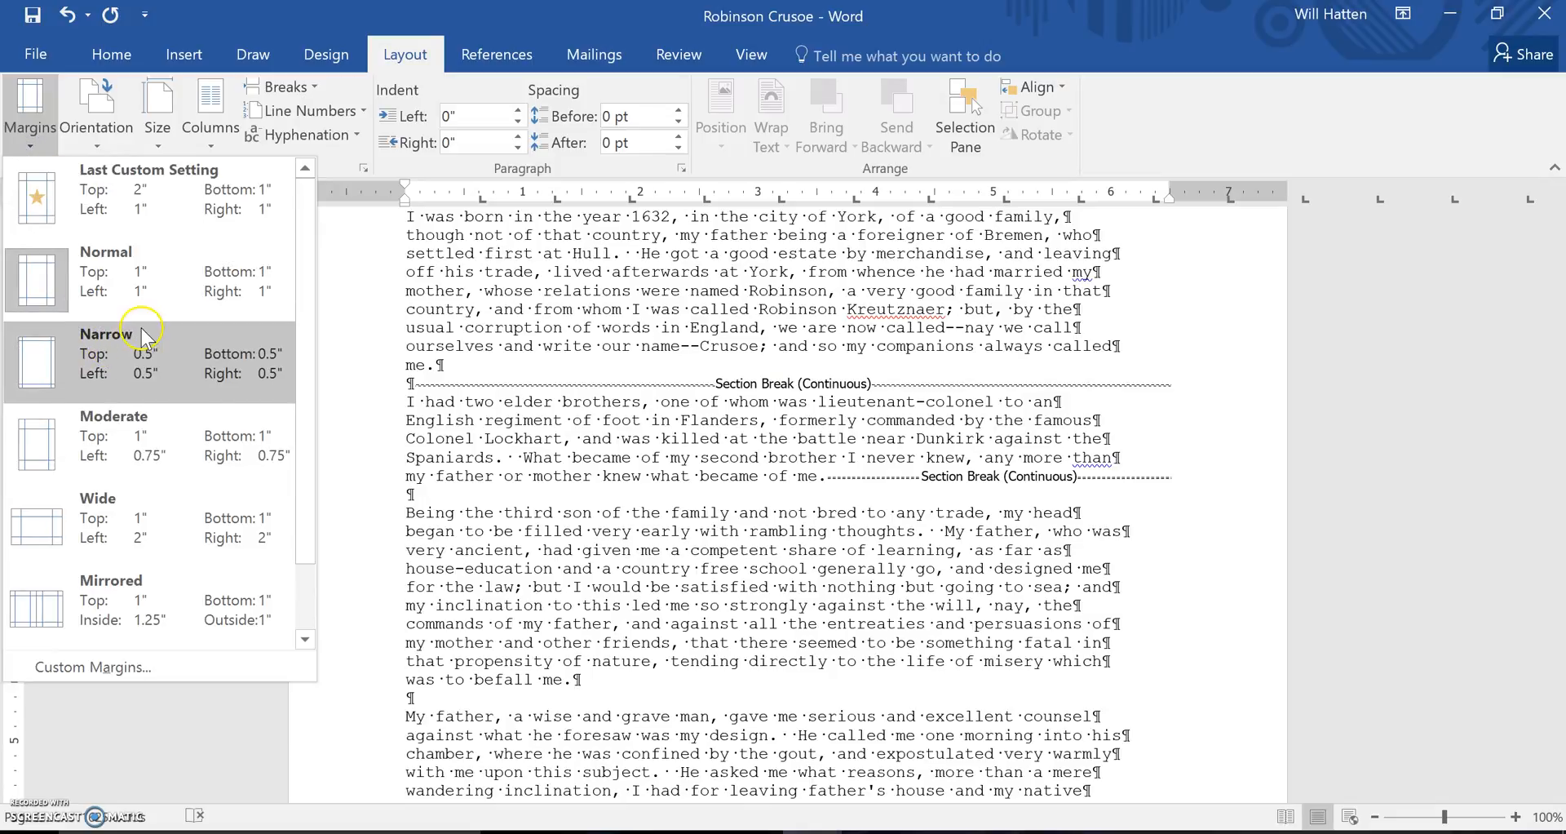
left_click(197, 384)
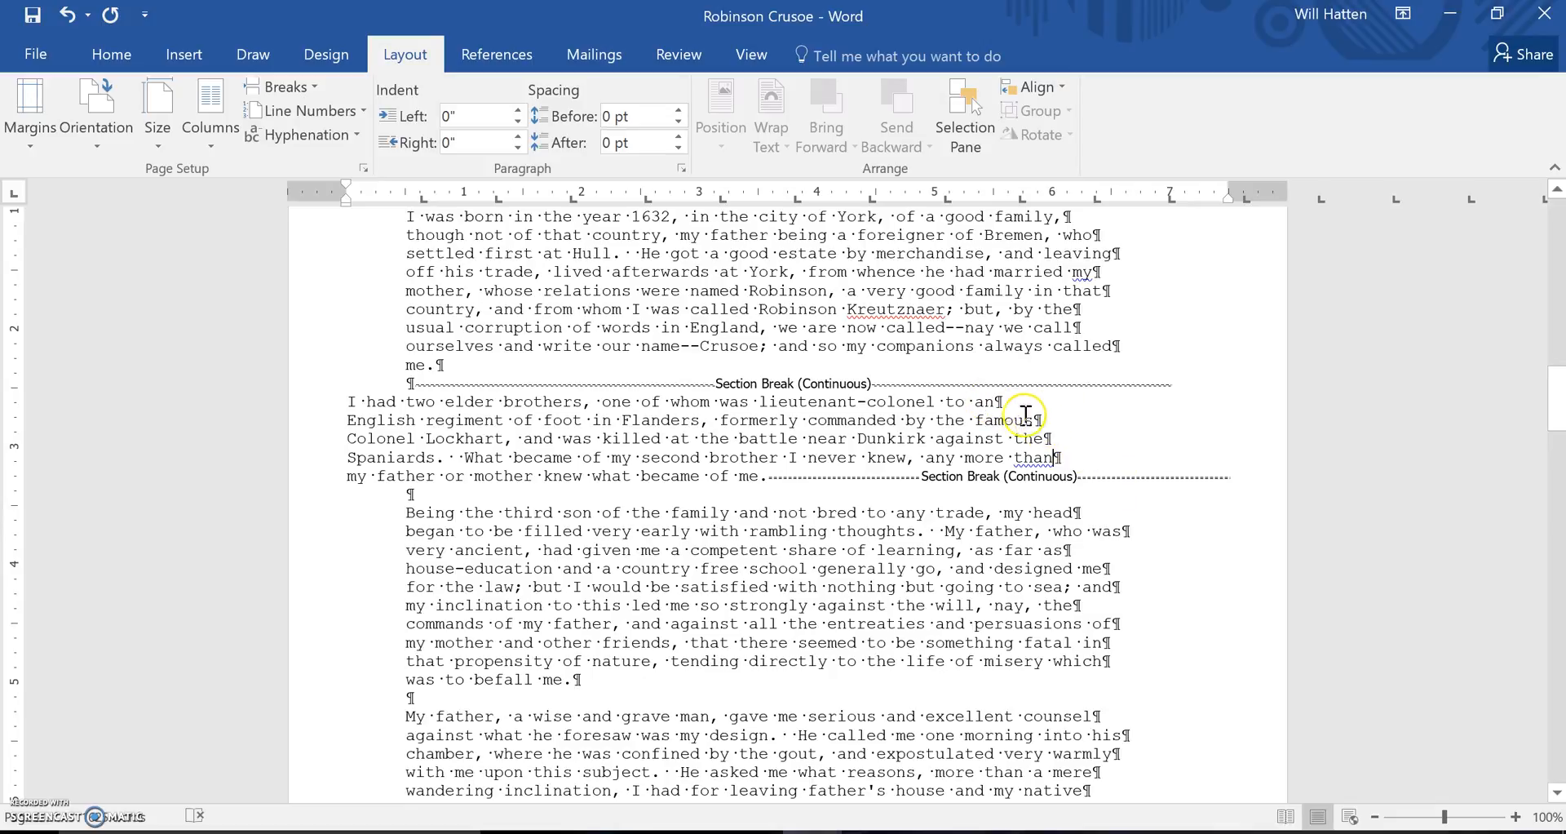
Step: Delete the paragraph marks ending the first four lines of the "I had two elder brothers" paragraph so its text runs together
left_click(995, 403)
key("Delete")
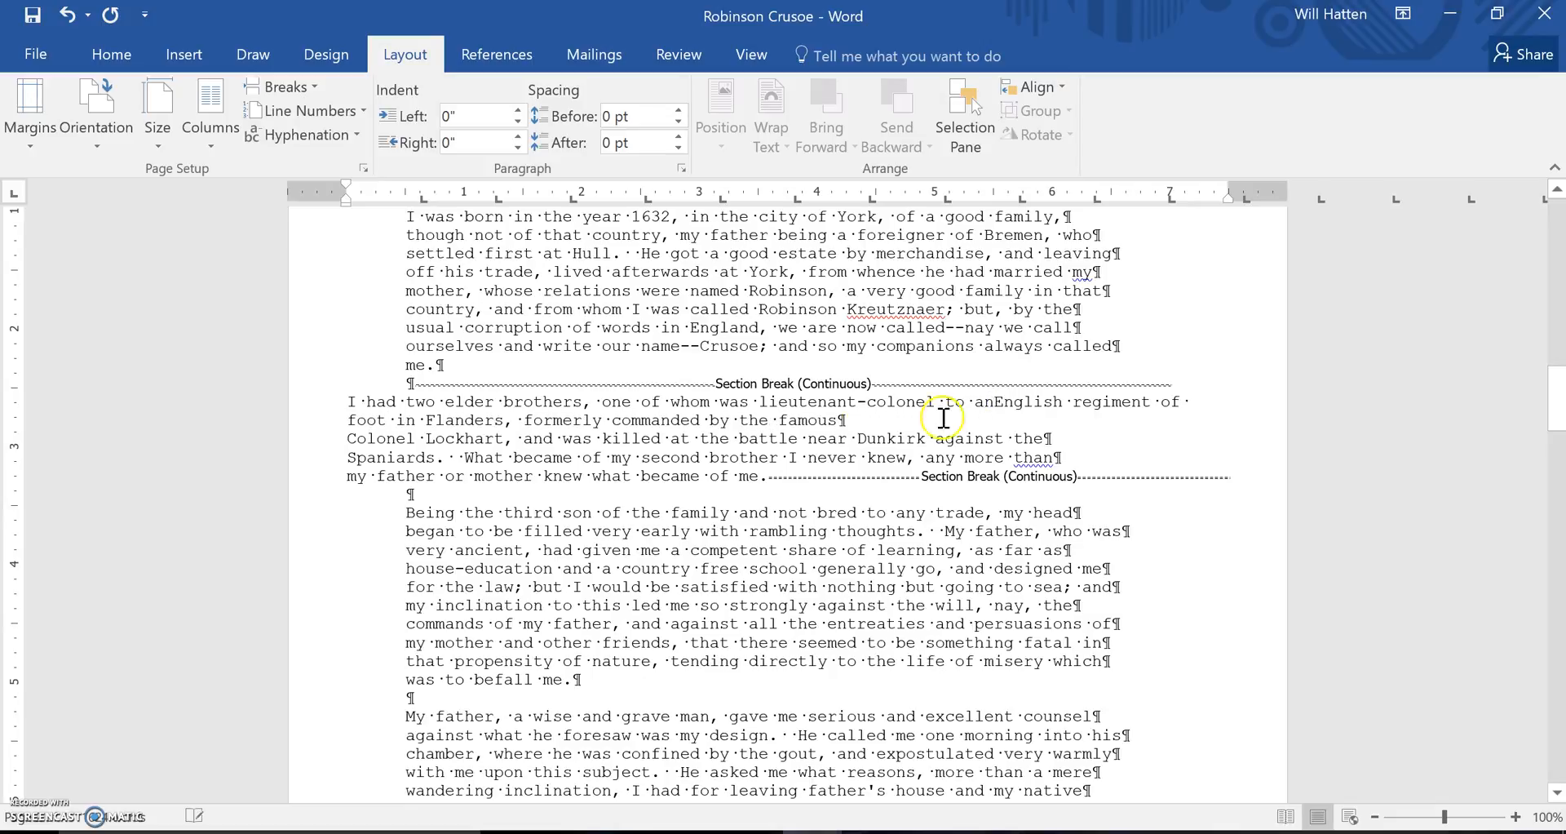
left_click(840, 421)
key("Delete")
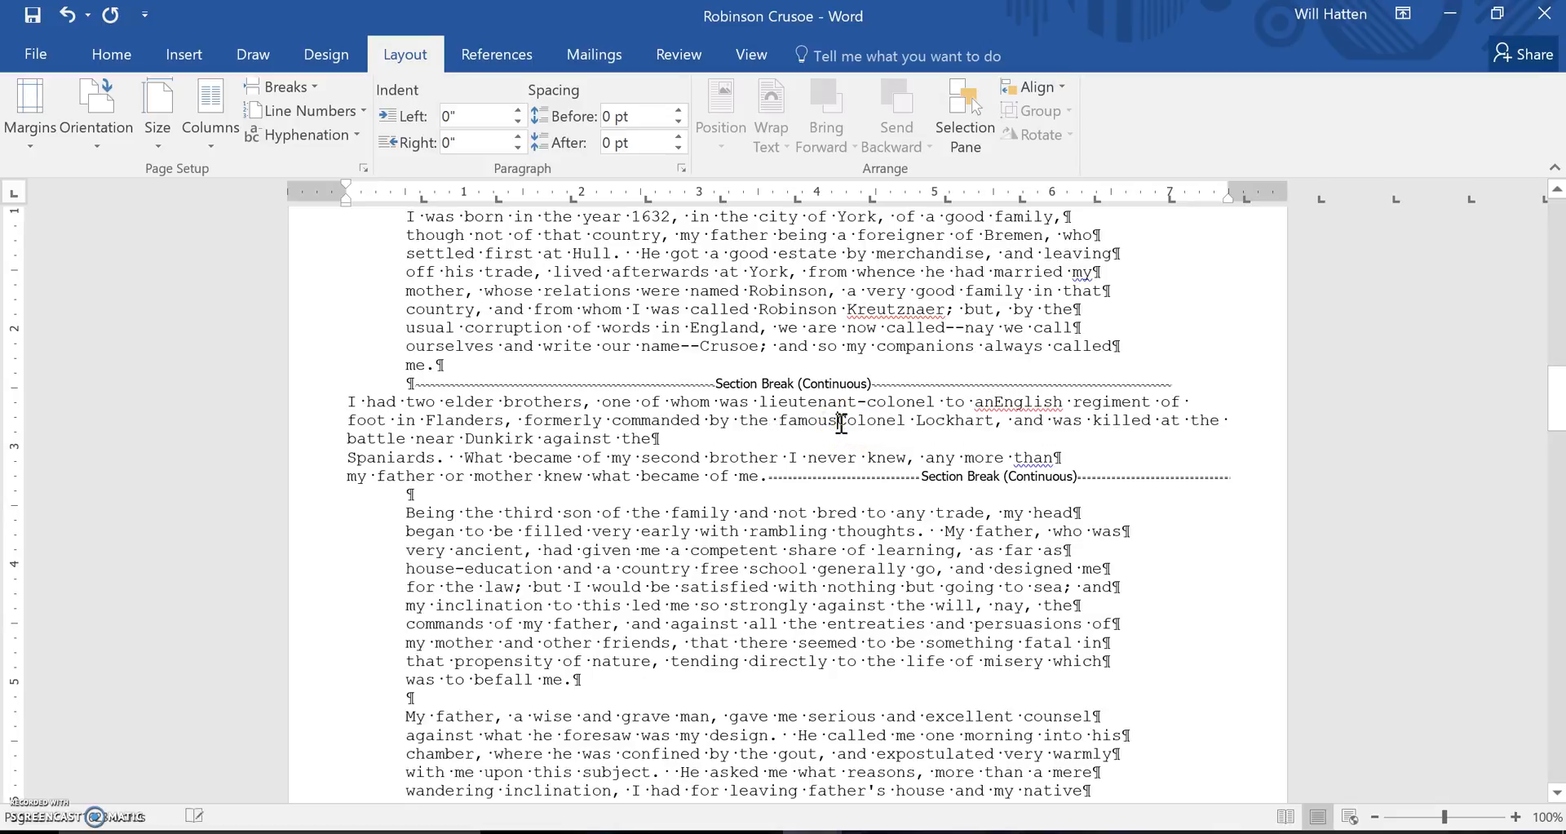
left_click(651, 439)
key("Delete")
left_click(475, 457)
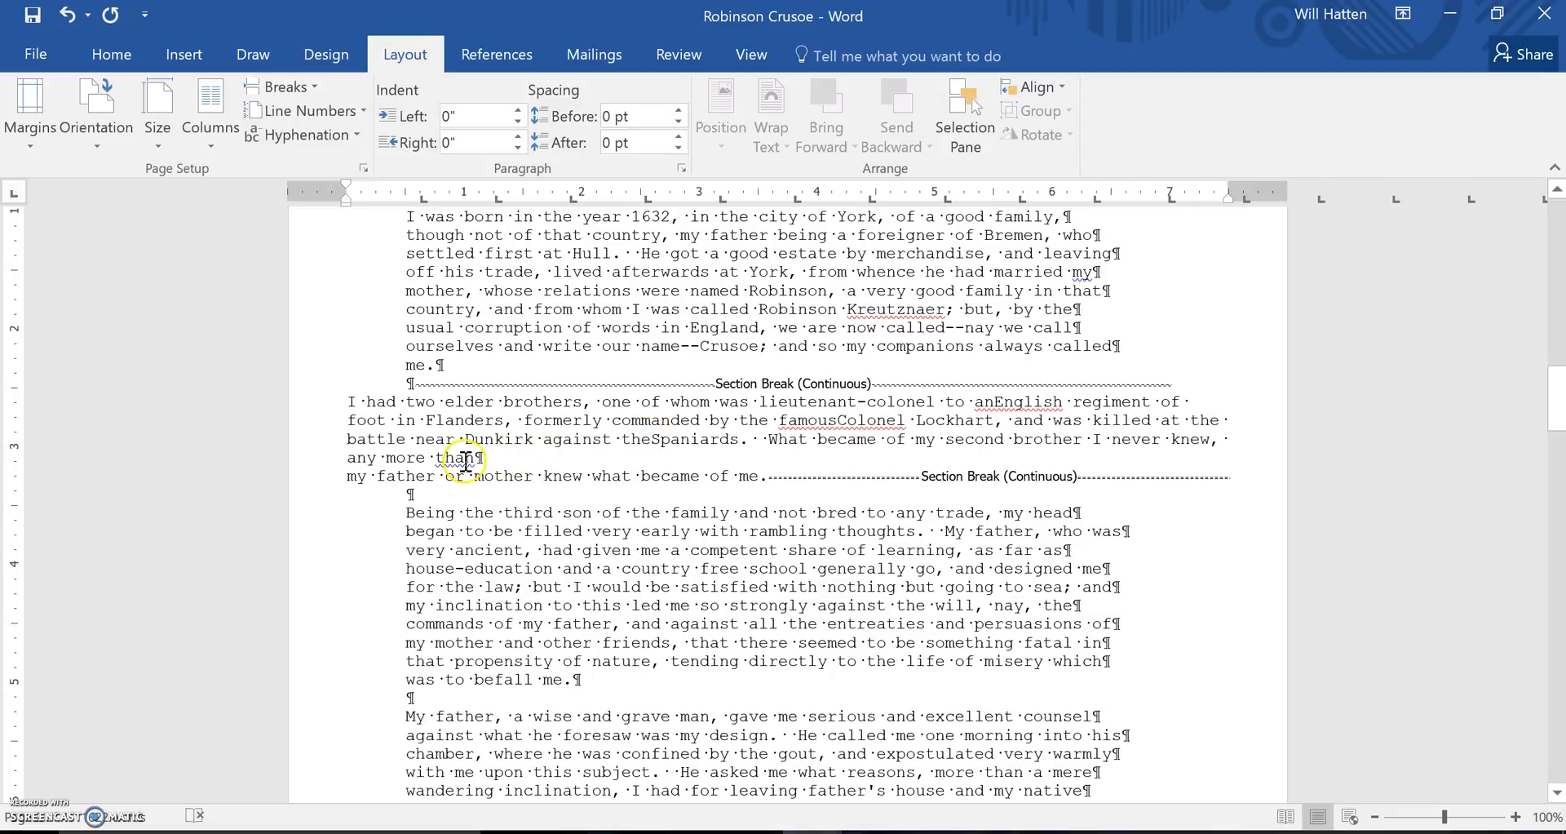
key("Delete")
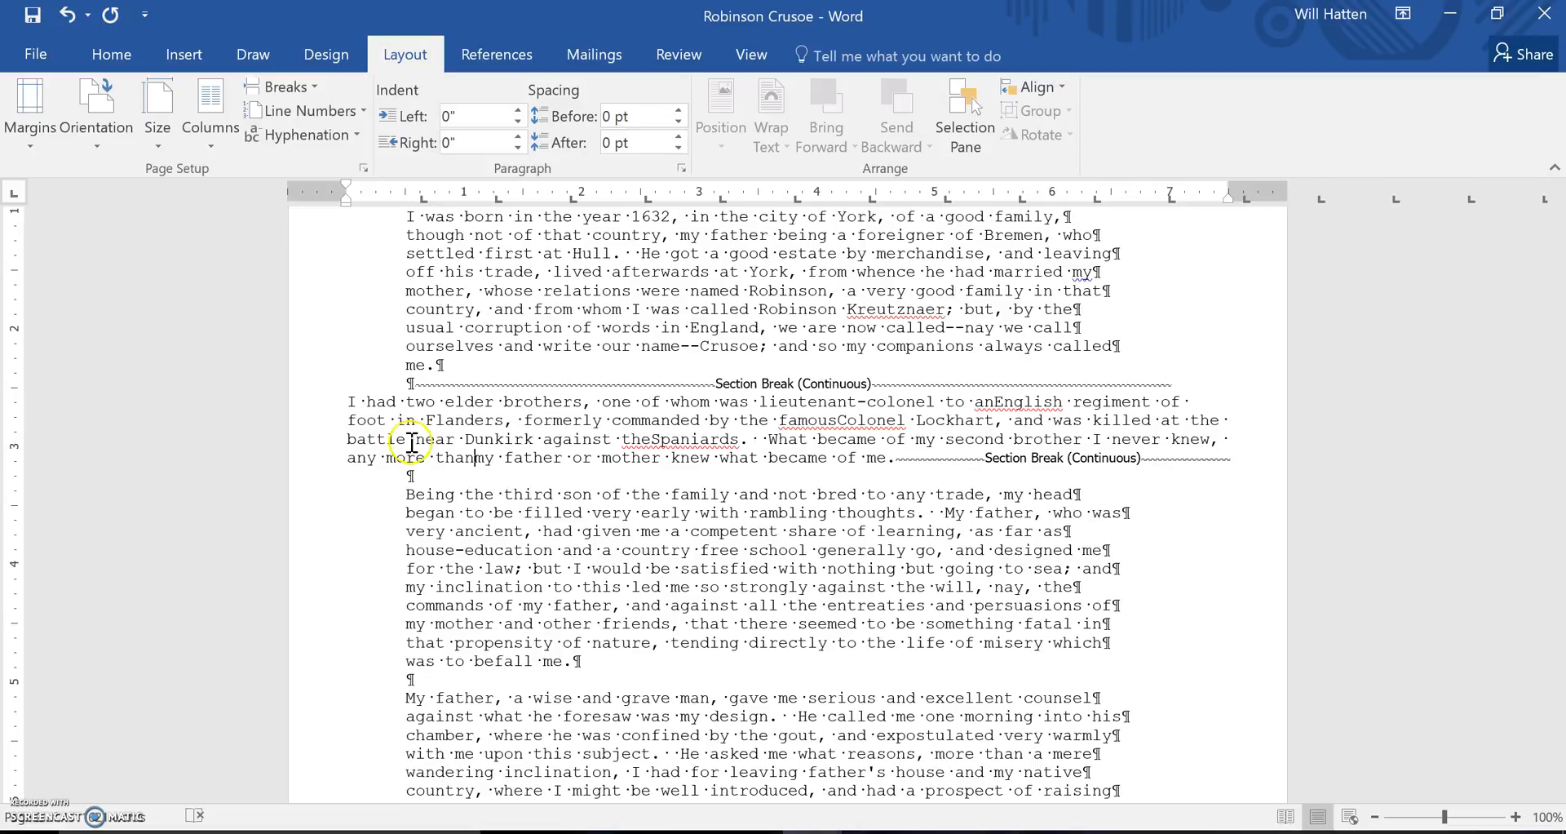
Step: Insert the missing spaces between "the" and "Spaniards" and between "famous" and "Colonel" in the "I had two elder brothers" paragraph
left_click(650, 439)
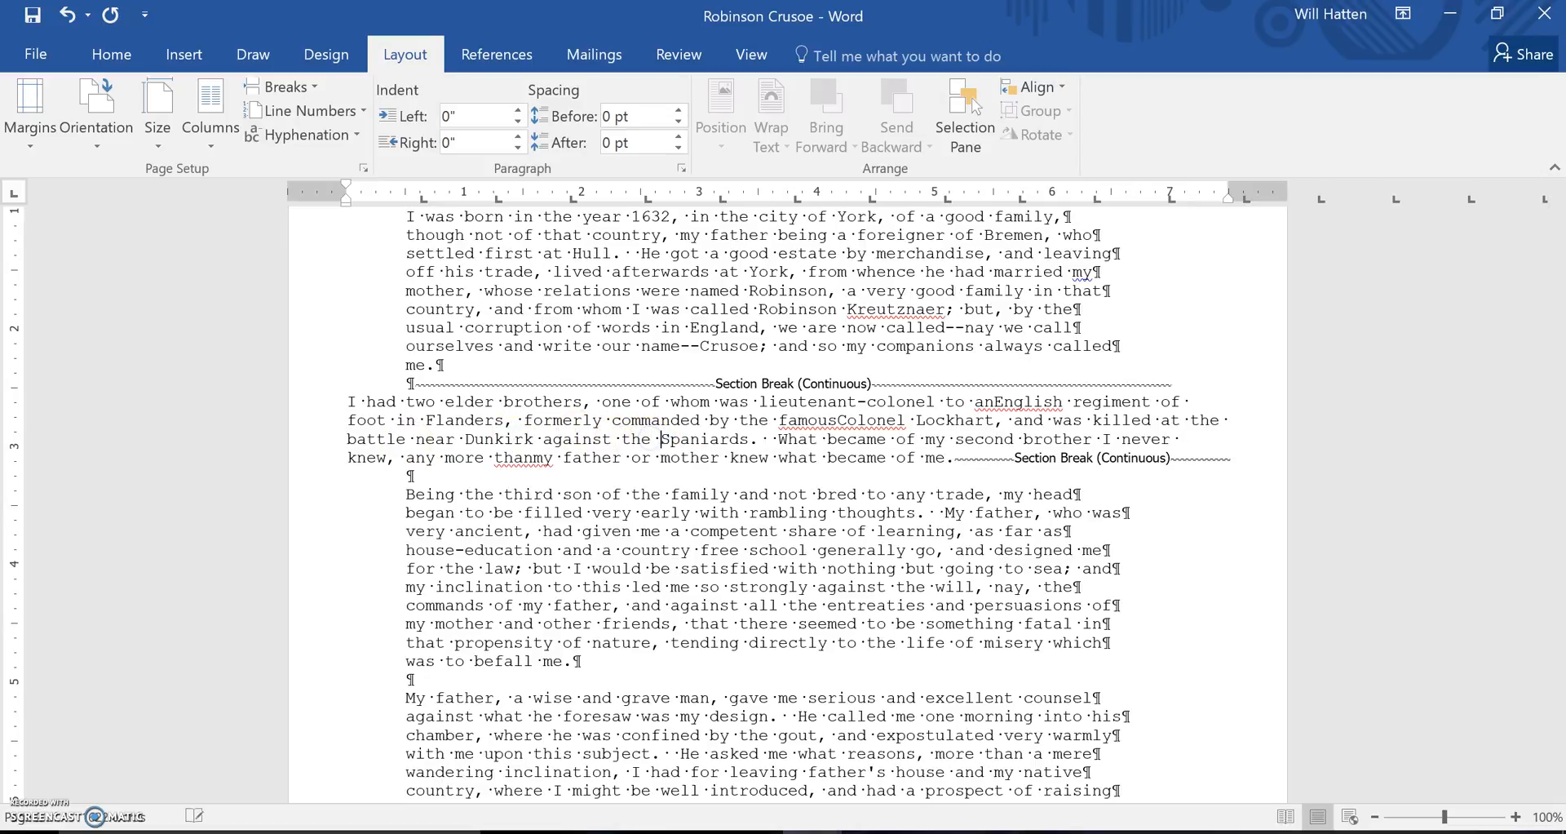
left_click(840, 421)
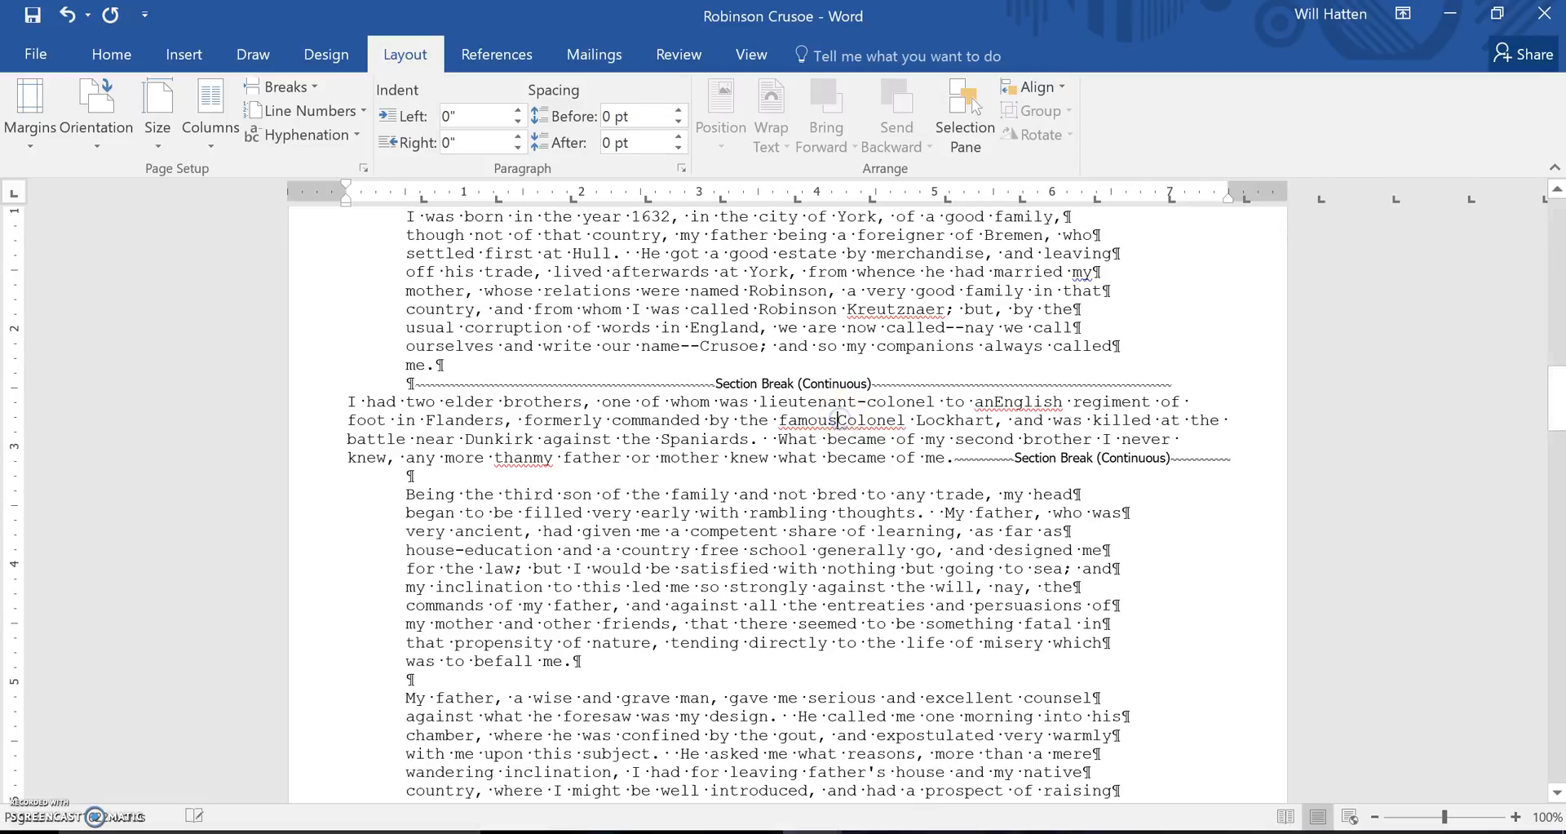
left_click(911, 424)
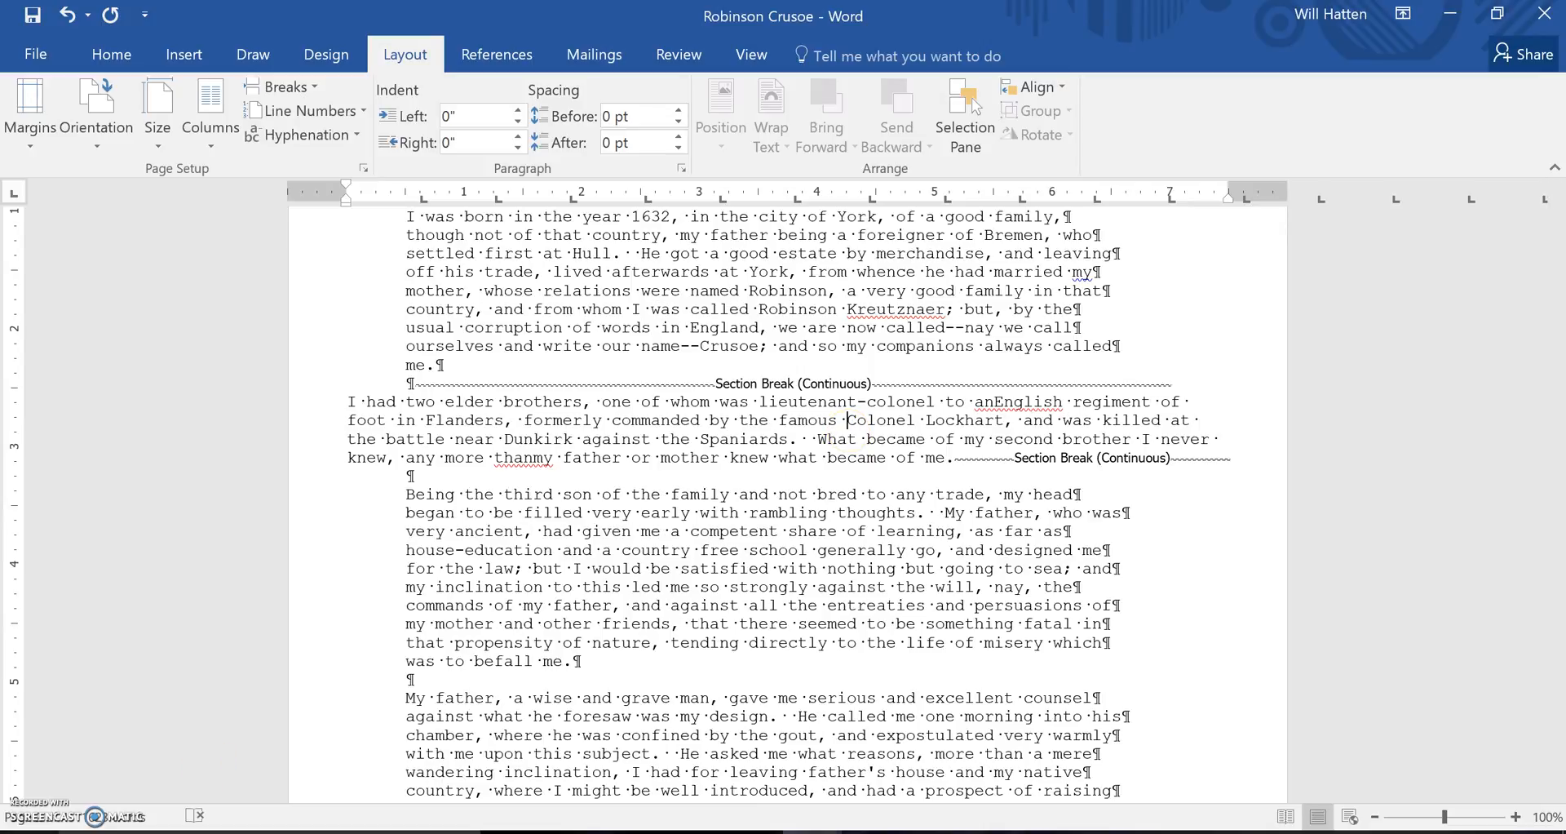
Step: Delete the Continuous section break directly above the "I had two elder brothers" paragraph, check the Chapter I margins, and undo the deletion
key("ctrl+z")
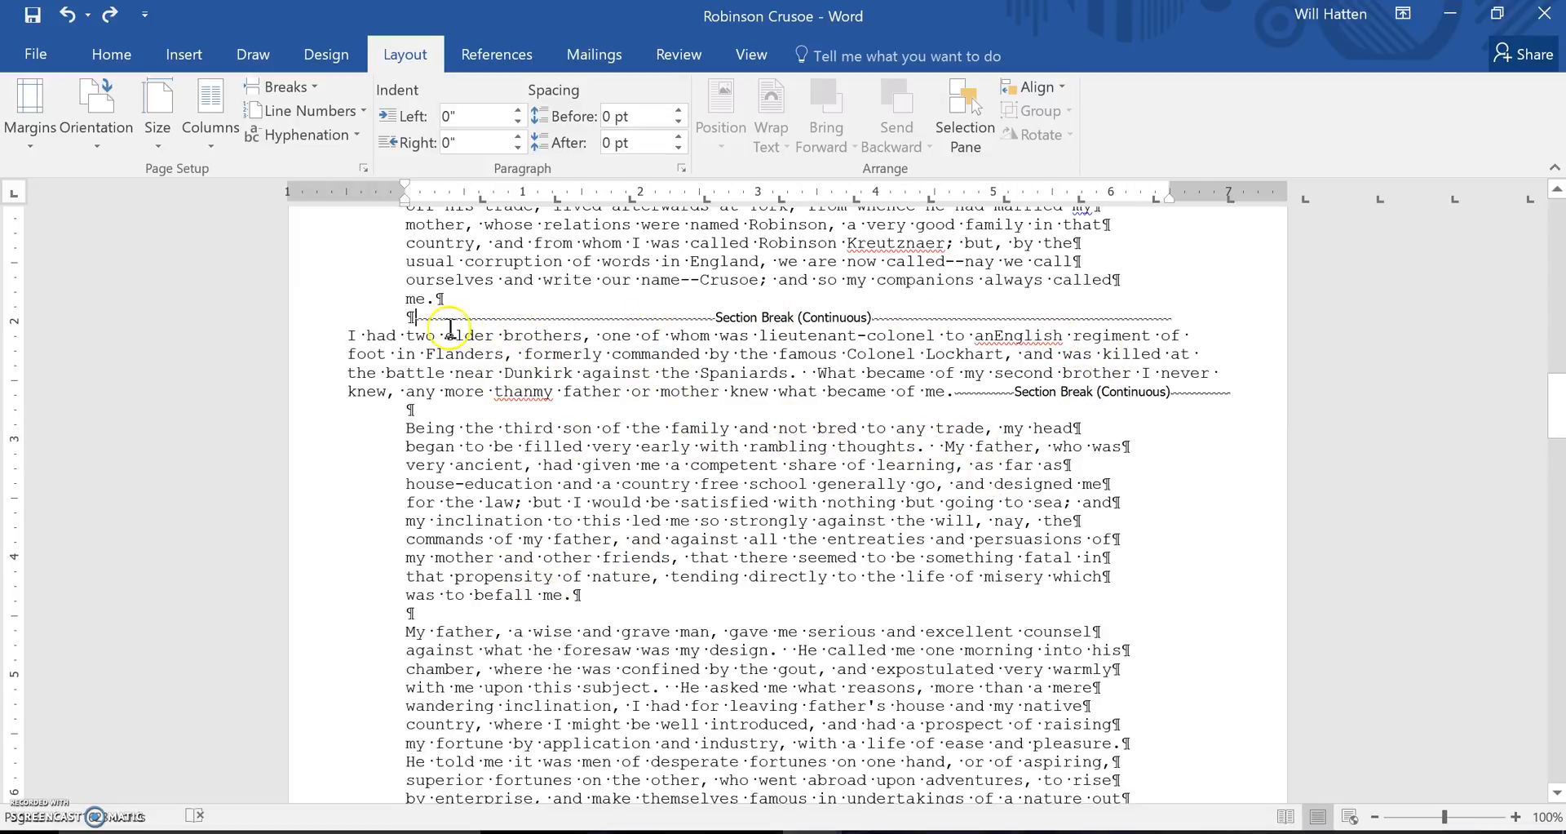
left_click(417, 316)
key("Delete")
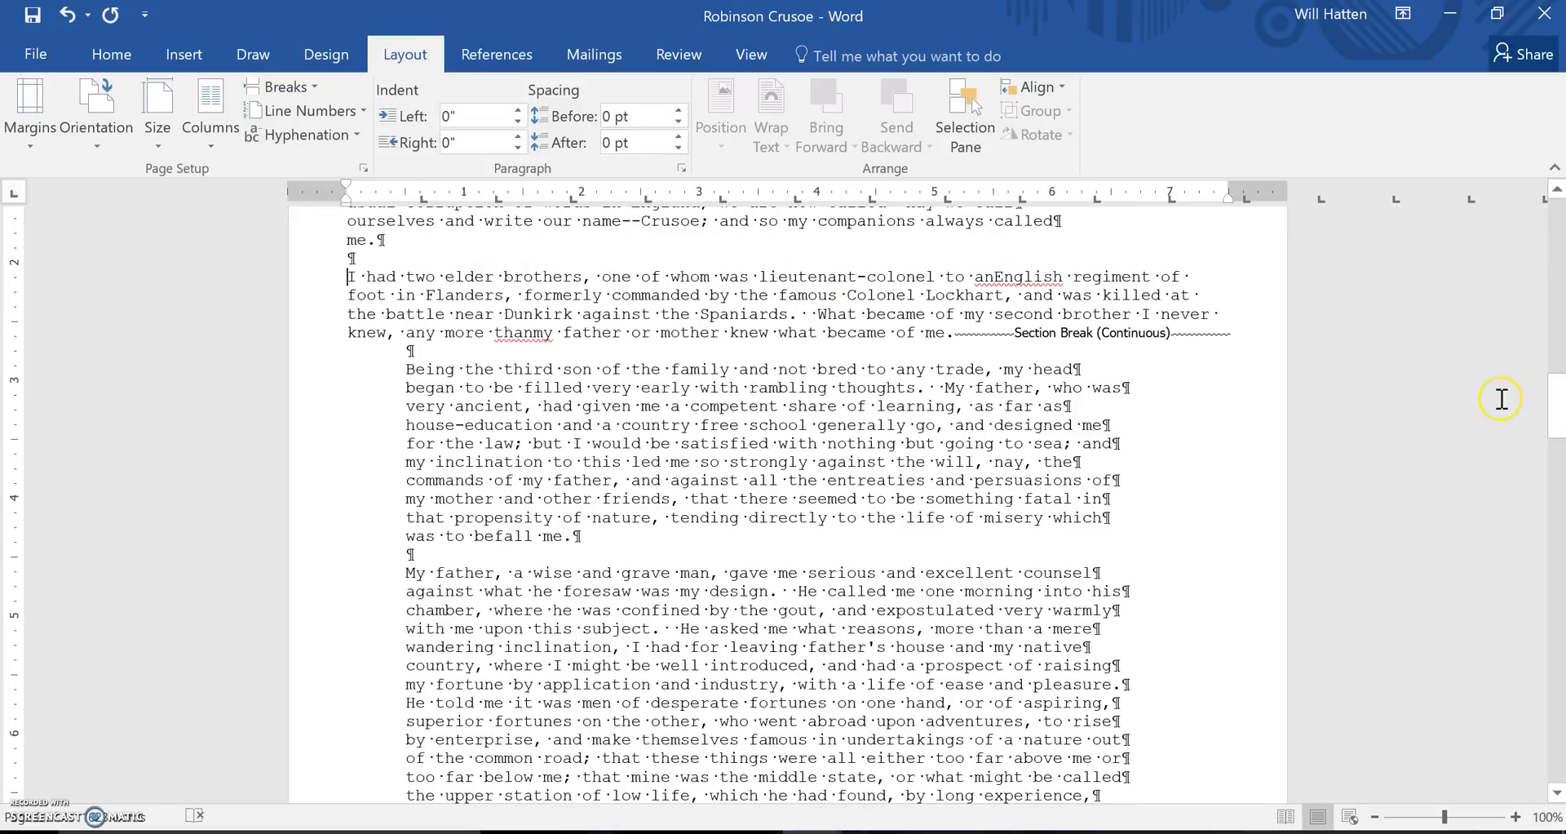
left_click_drag(1558, 414, 1559, 375)
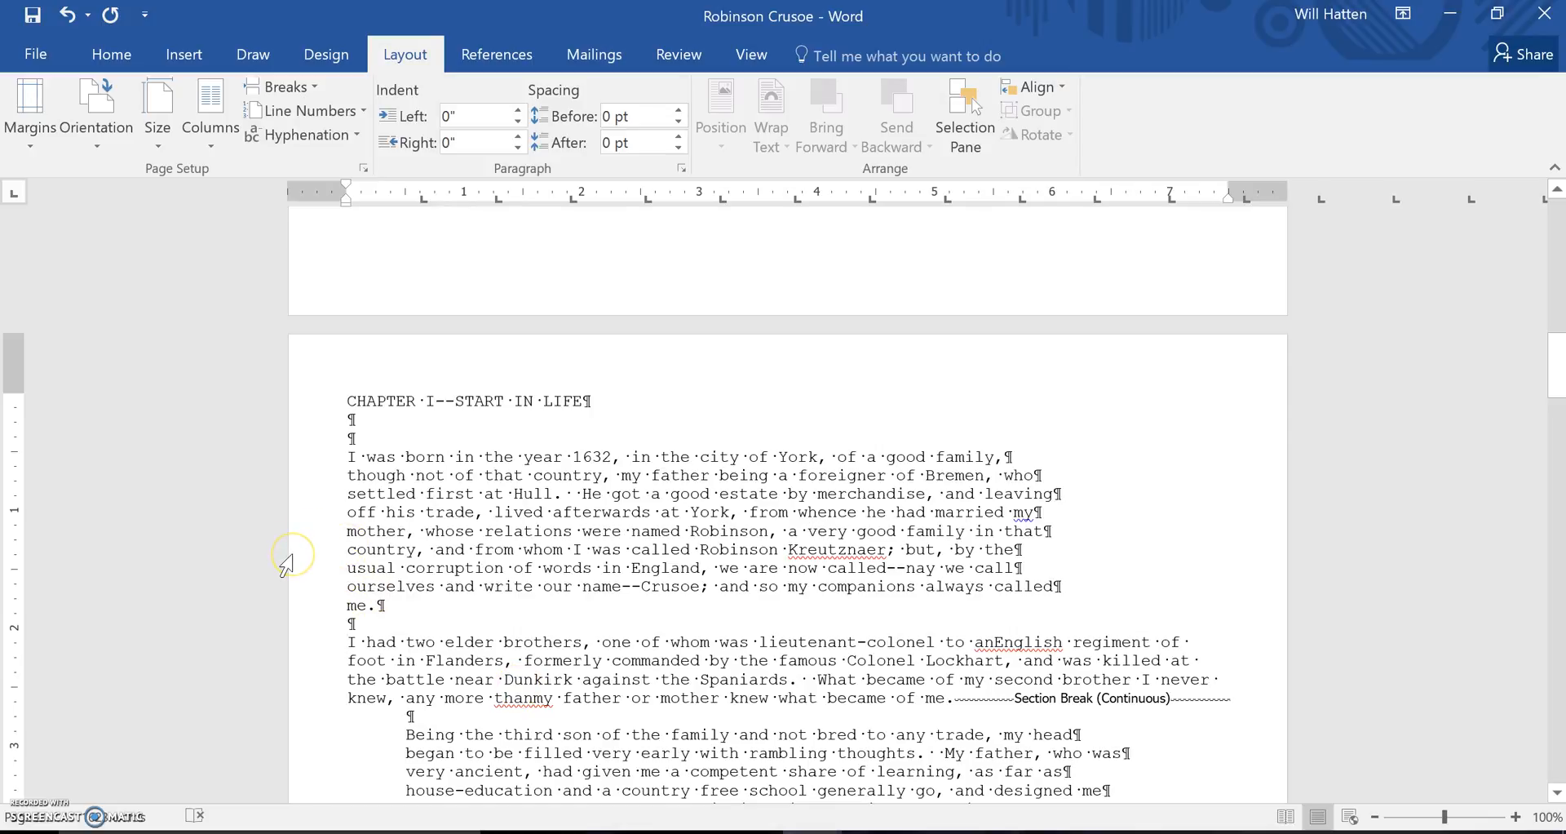
key("ctrl+z")
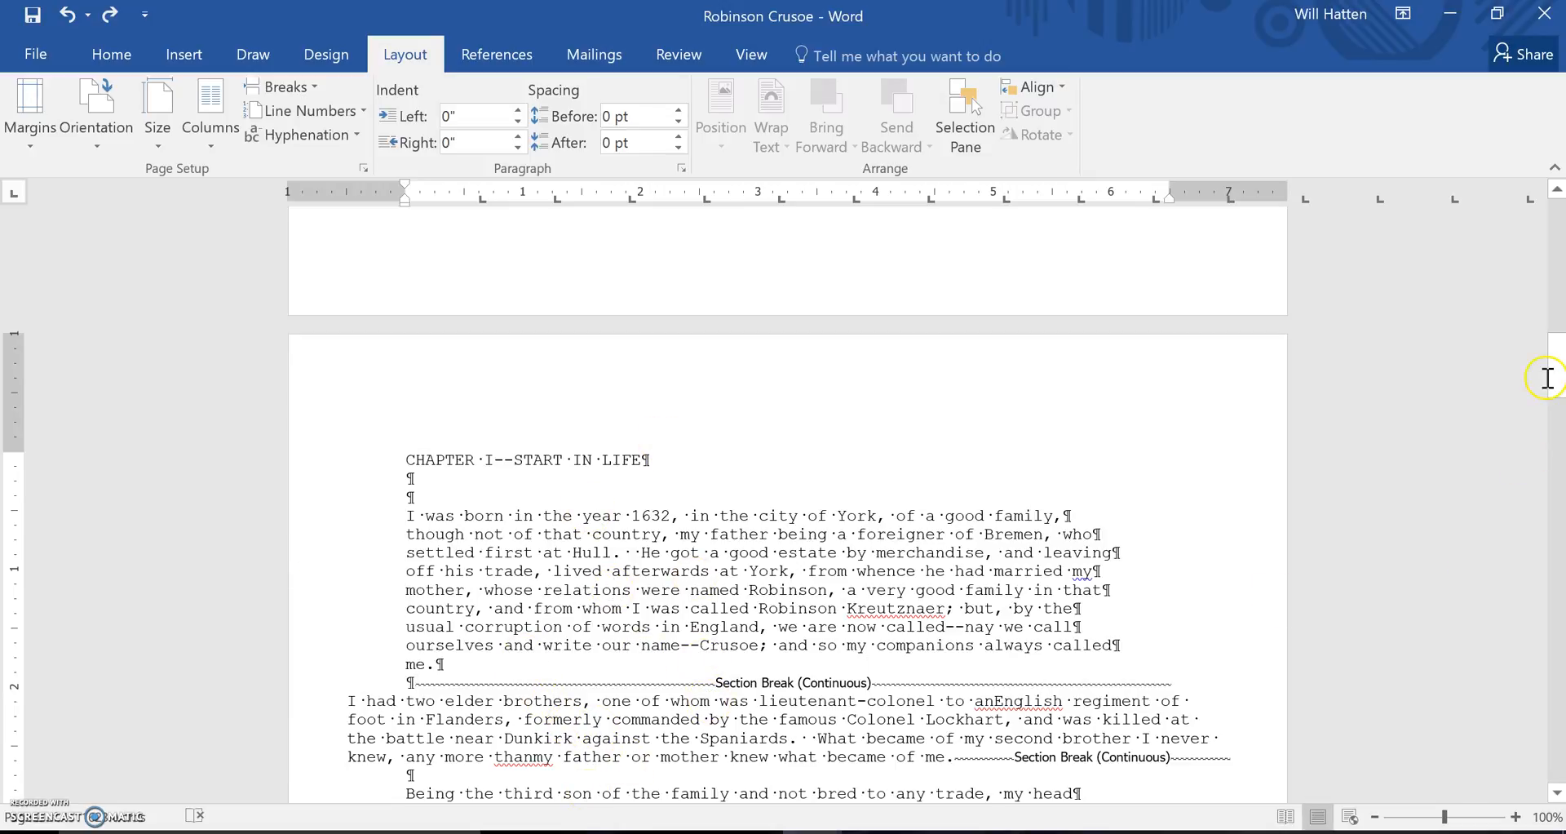
left_click(316, 90)
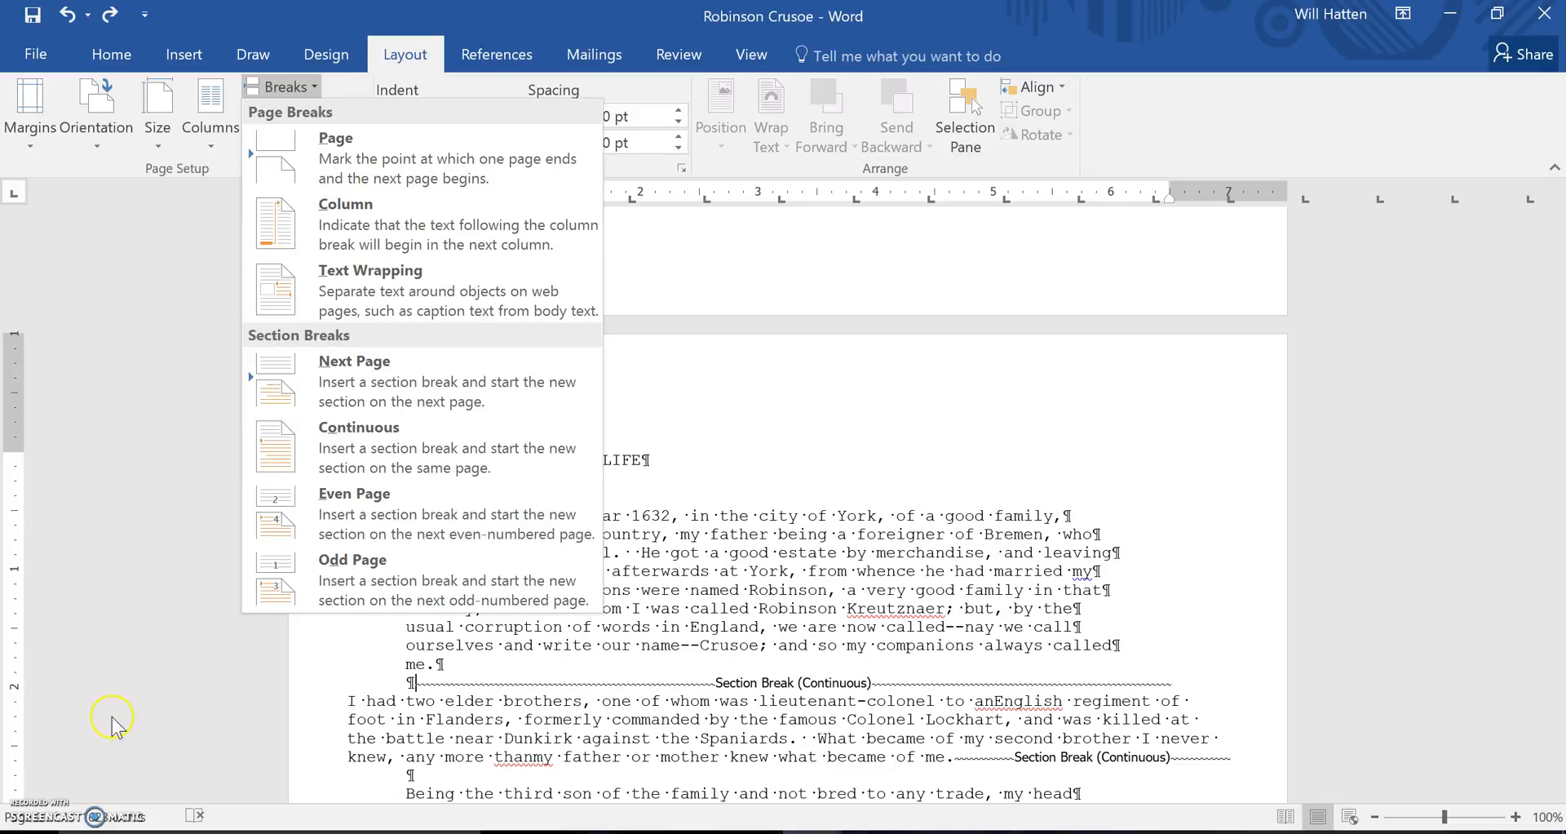
left_click(298, 359)
scroll(297, 359, "down", 5)
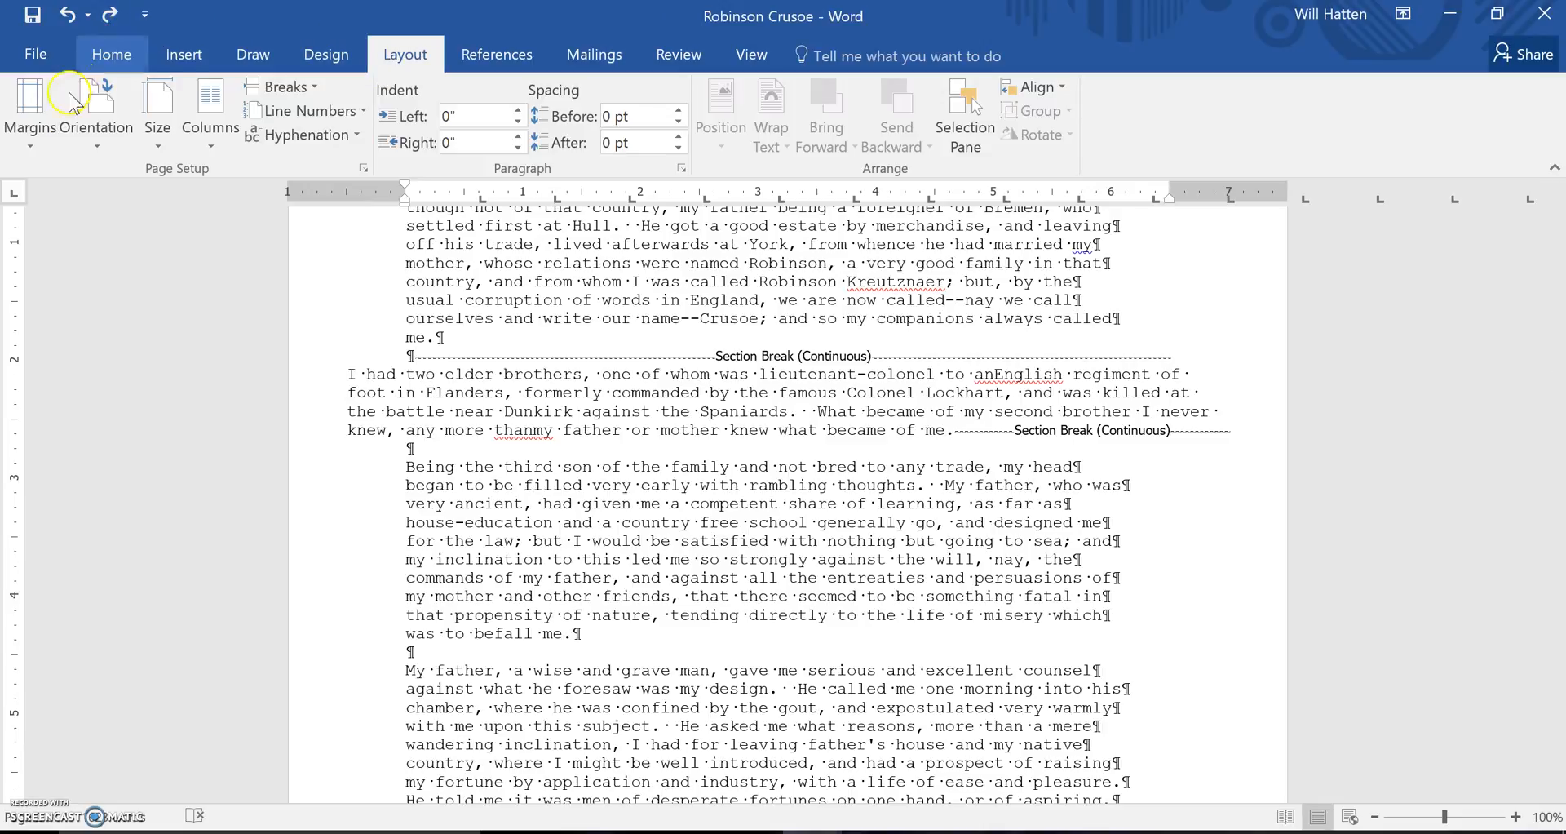
left_click(159, 144)
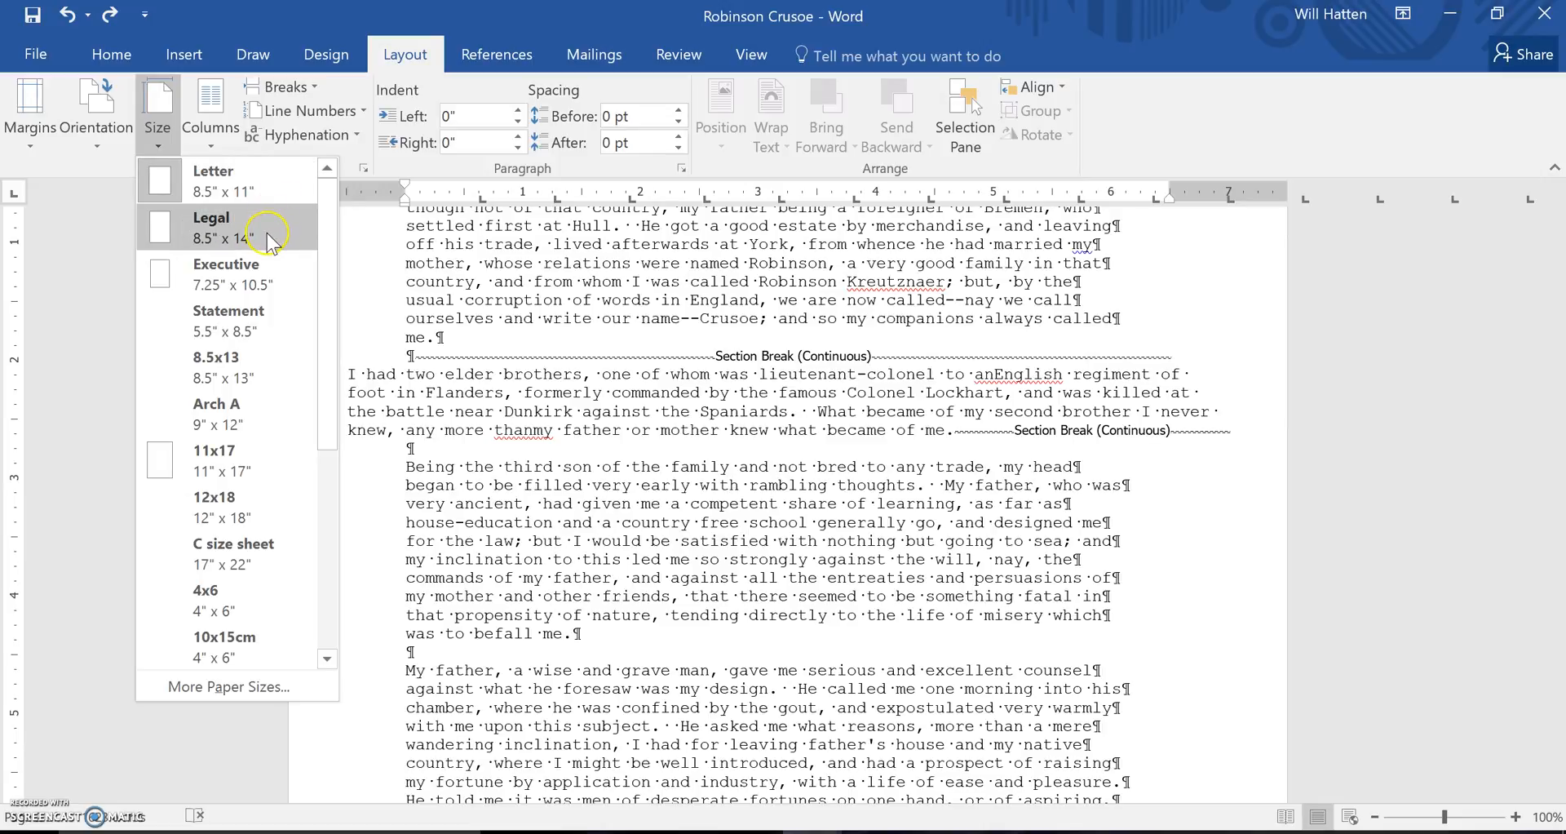
left_click(249, 271)
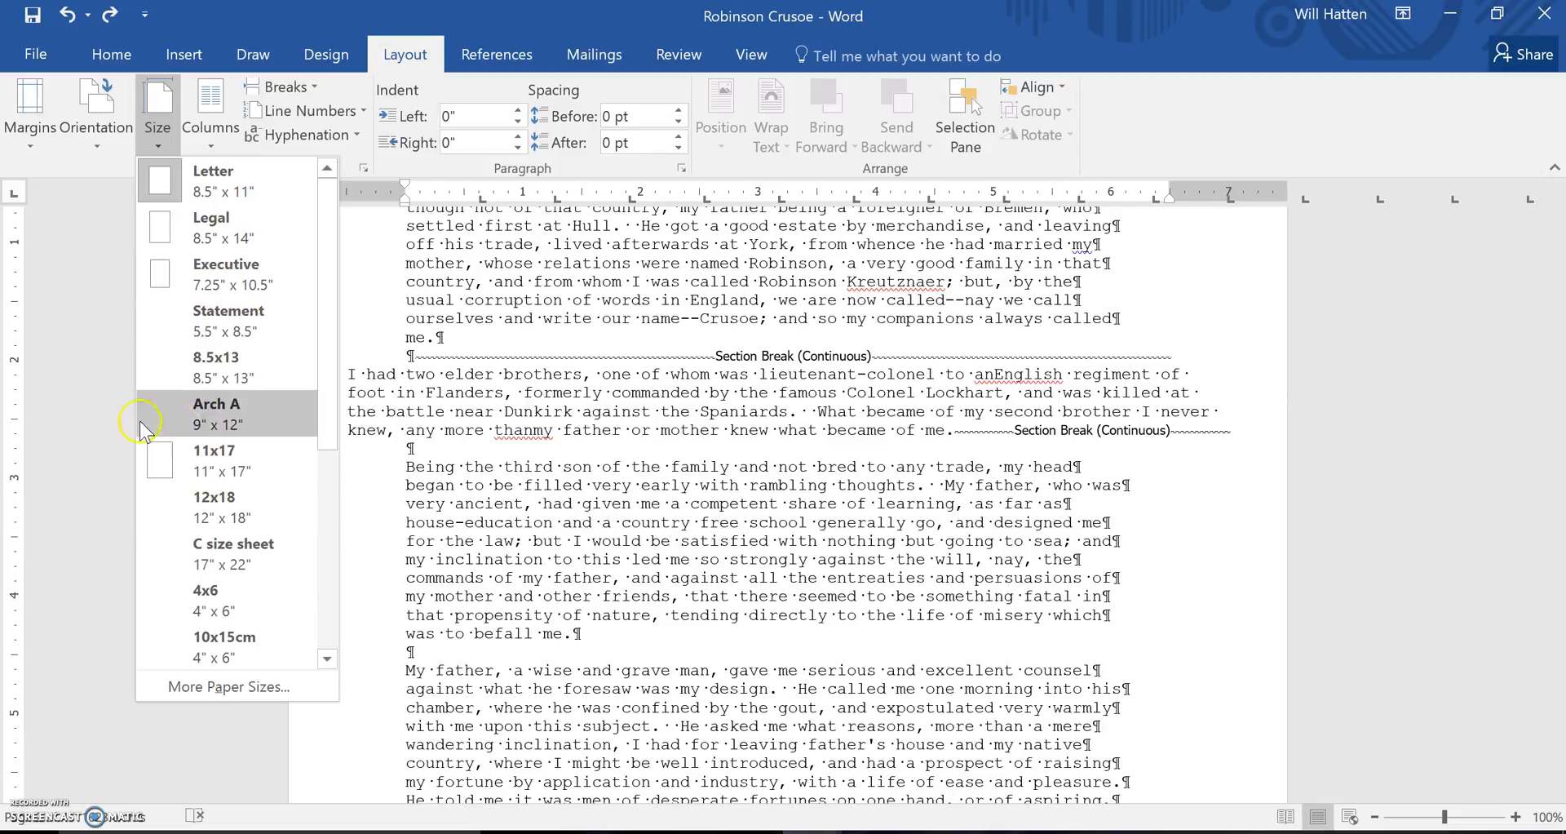
left_click(82, 422)
Step: Set the paper size of the title page's section to Legal, 8.5" x 14"
left_click_drag(1557, 404, 1558, 238)
left_click(860, 628)
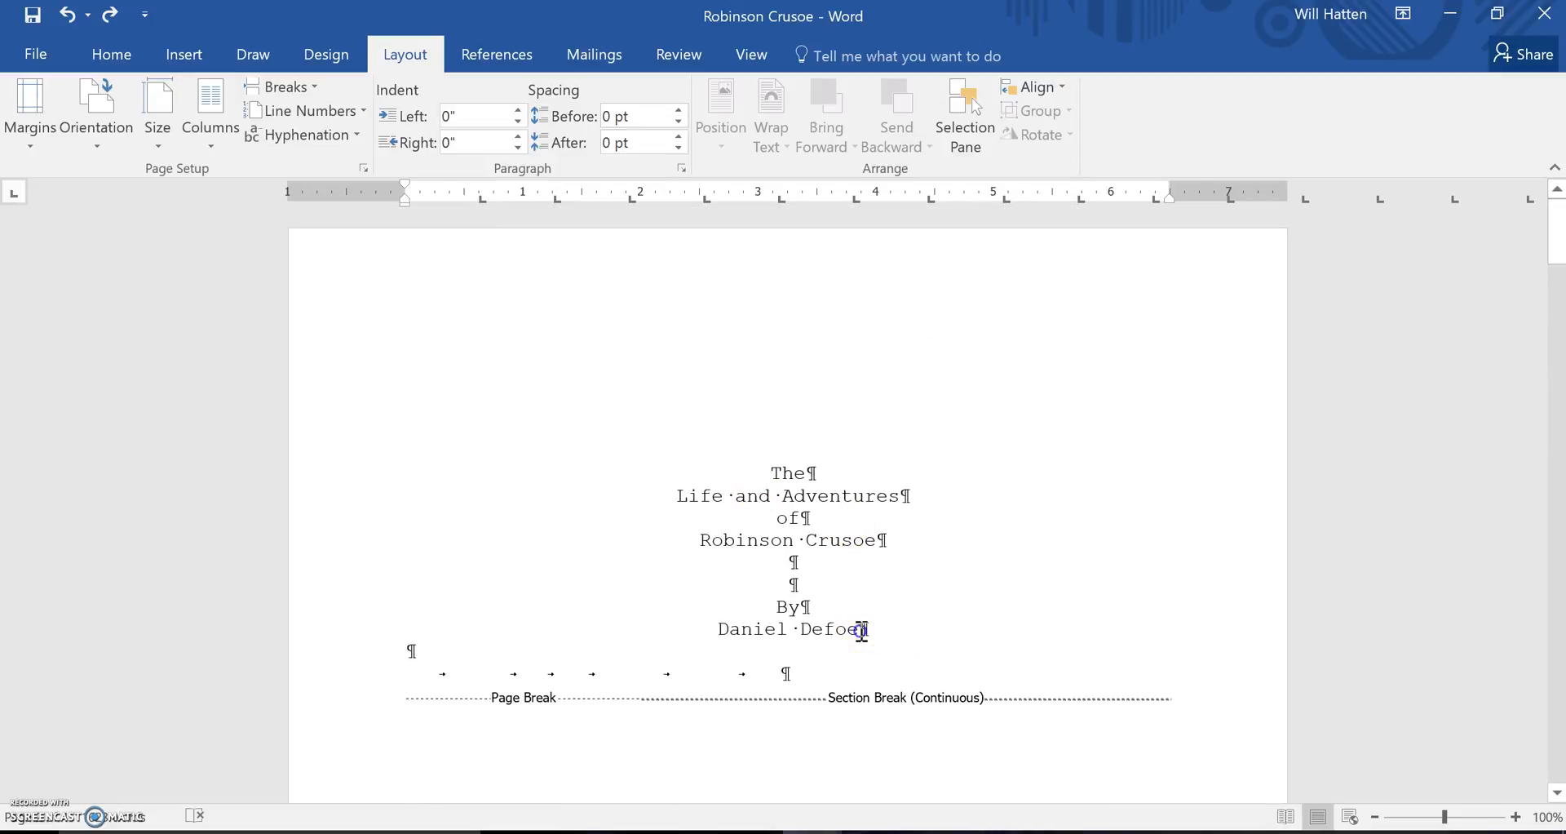
left_click(159, 144)
left_click(174, 220)
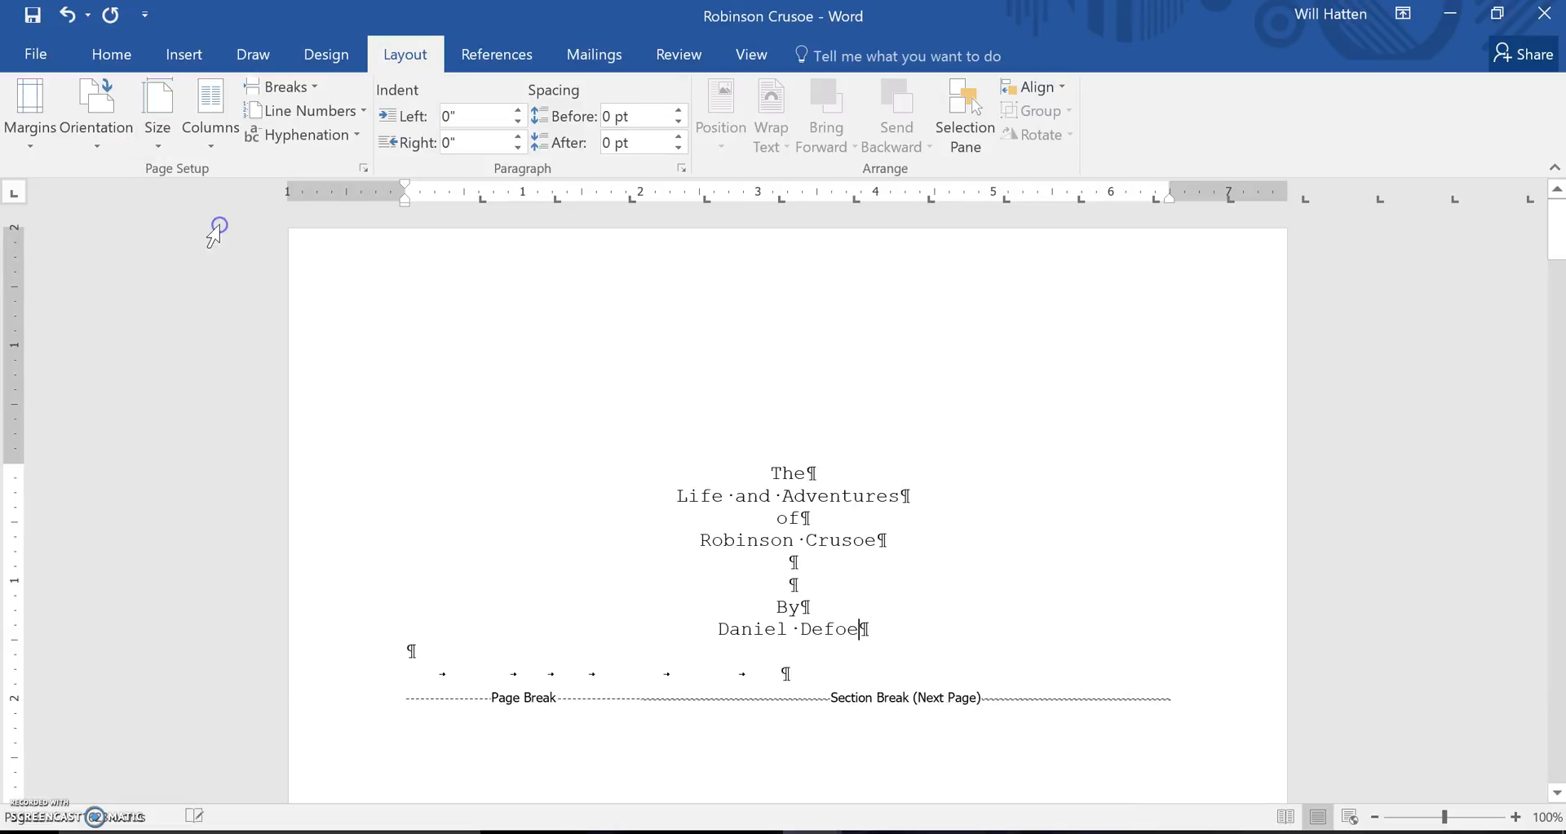
mouse_move(1557, 233)
left_mouse_down()
mouse_move(1560, 758)
mouse_move(1560, 228)
left_mouse_up()
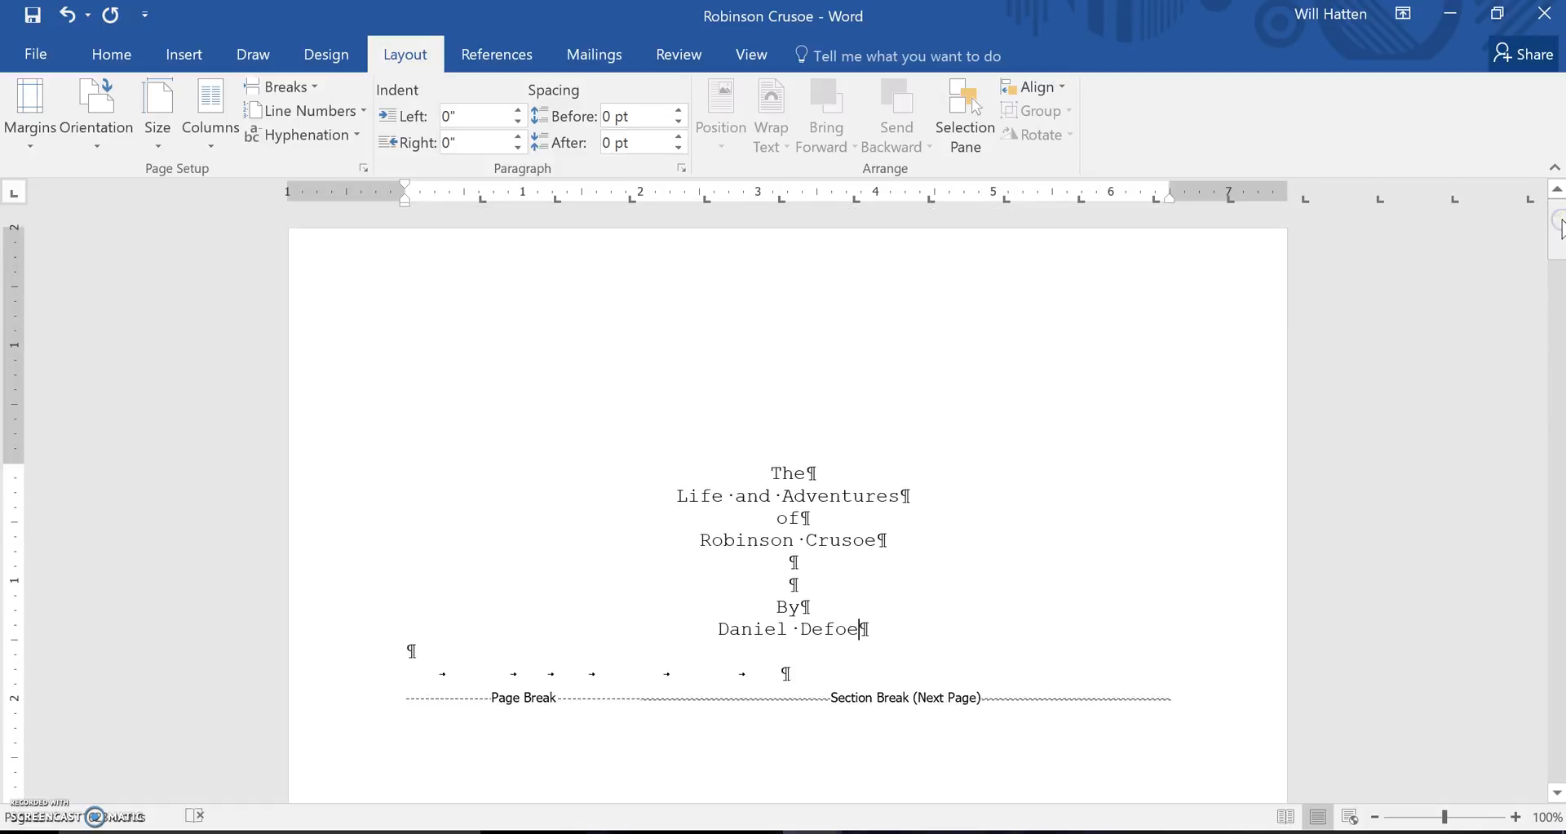
Step: Change the title page section's paper size to 4x6, 4" x 6", and look over the resized page
left_click(157, 148)
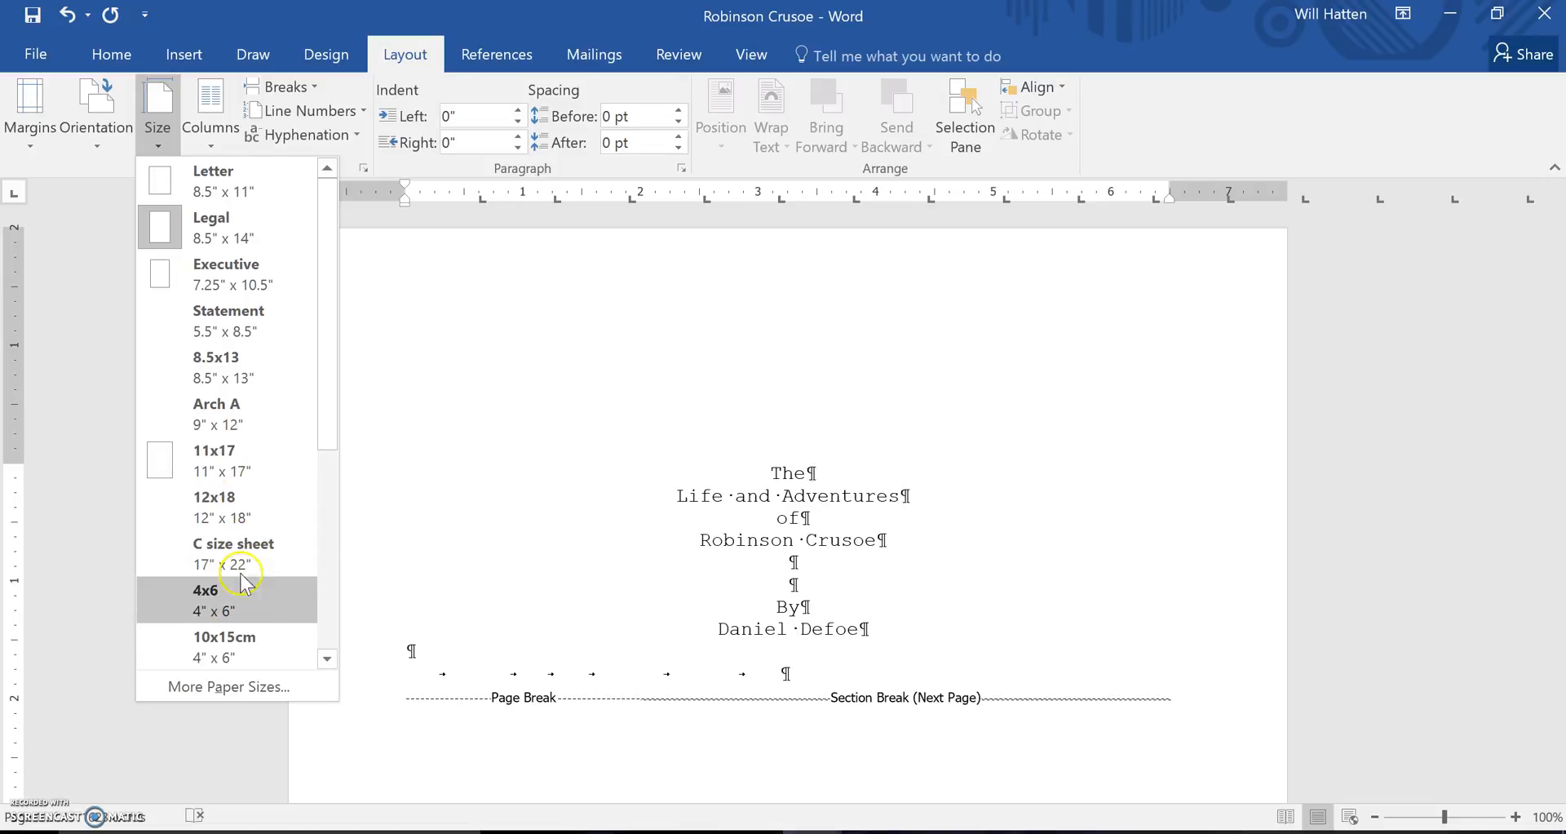
left_click(245, 620)
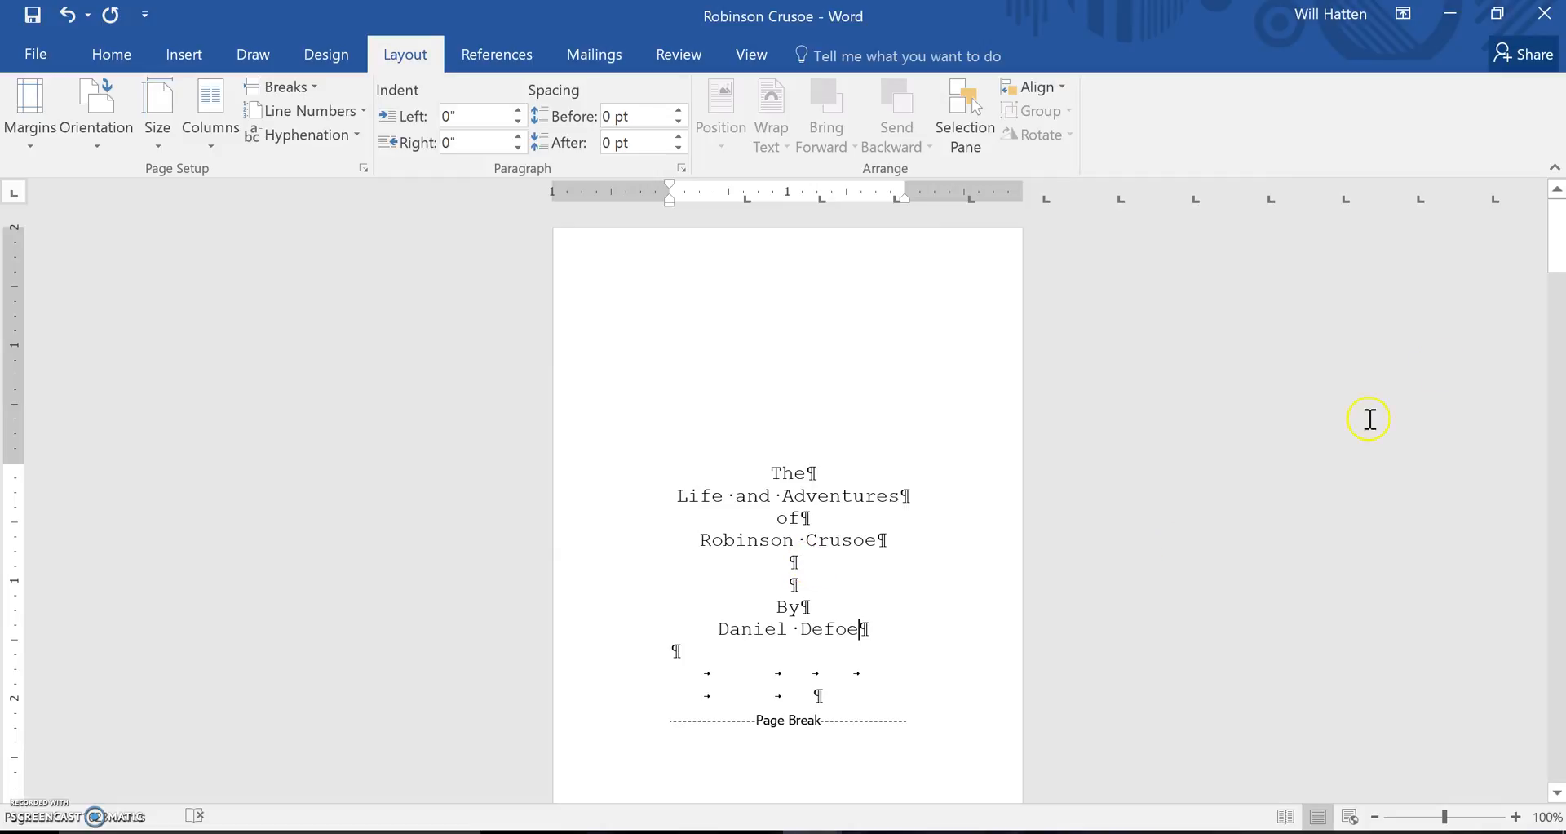
mouse_move(1557, 248)
left_mouse_down()
mouse_move(1563, 372)
mouse_move(1559, 241)
left_mouse_up()
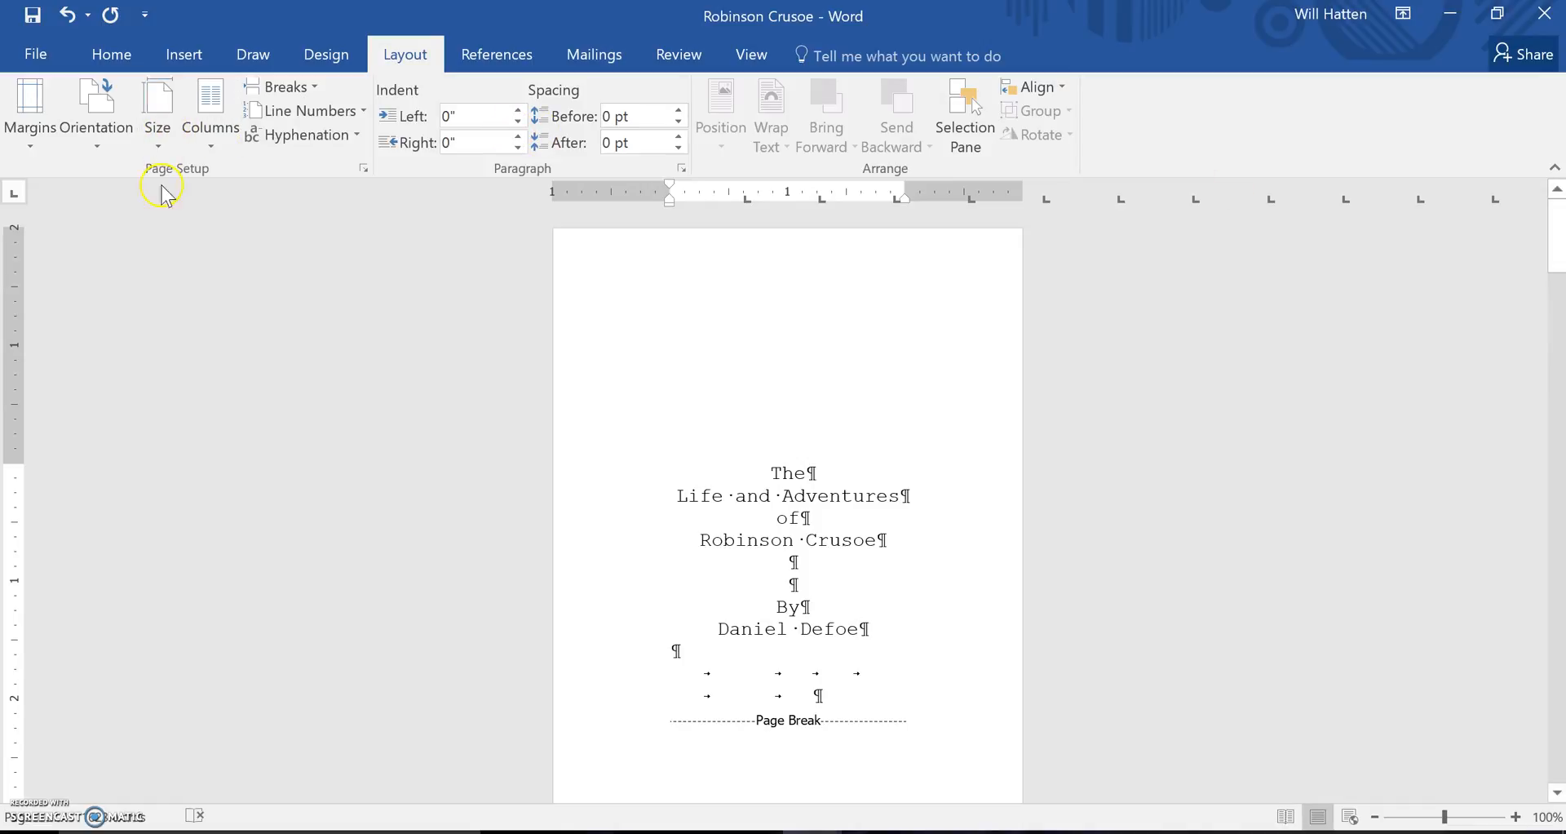